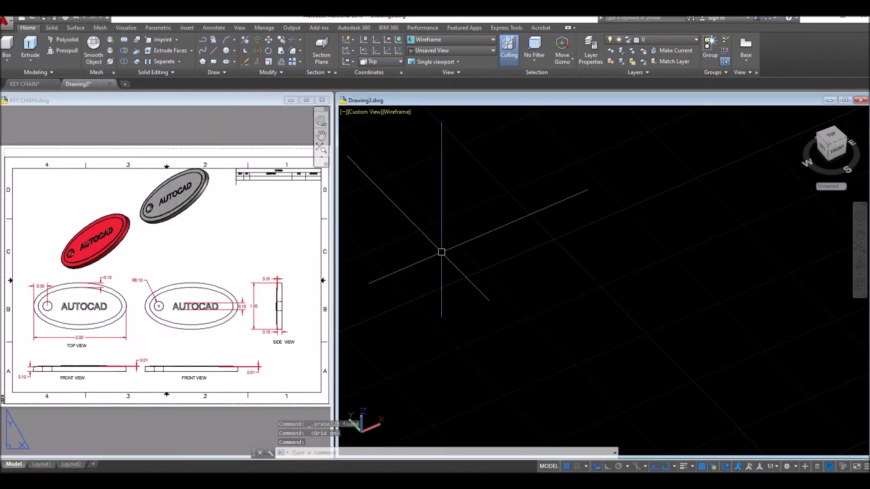
Step: Set Drawing3's model viewport to the Top view
{"action": "left_click", "coordinate": [104, 321]}
{"action": "left_click", "coordinate": [104, 322]}
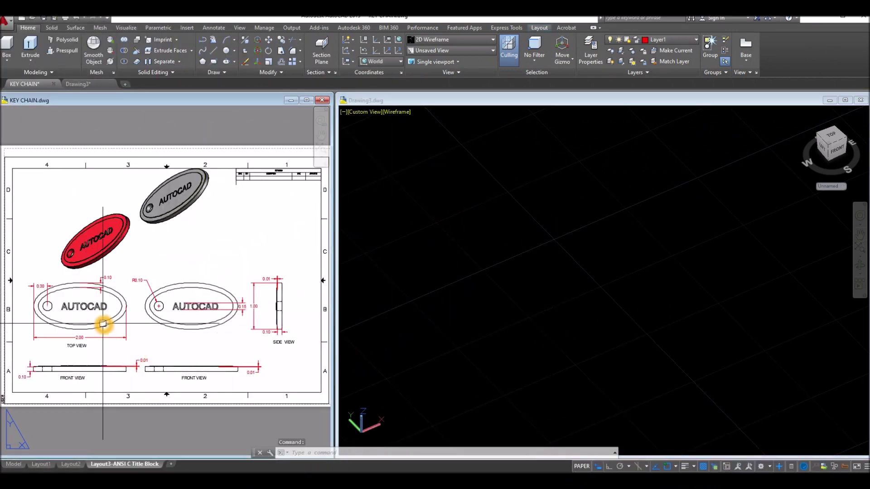
{"action": "left_click", "coordinate": [397, 305]}
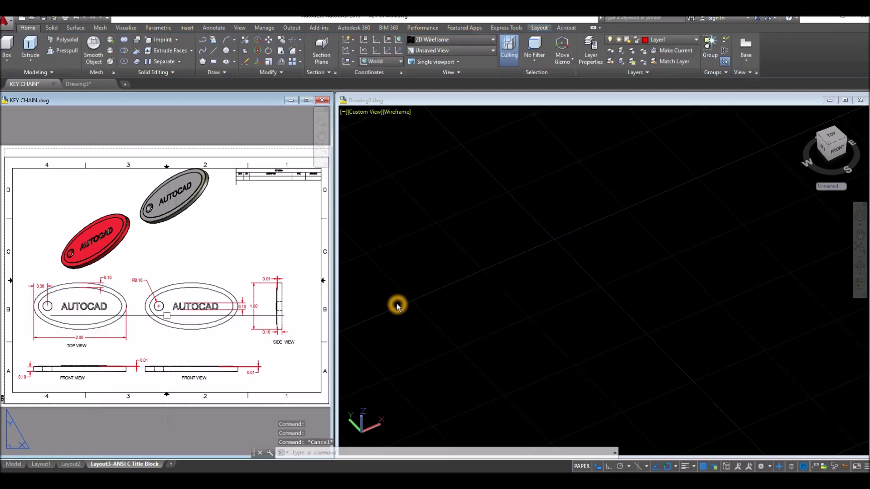
{"action": "left_click", "coordinate": [367, 130]}
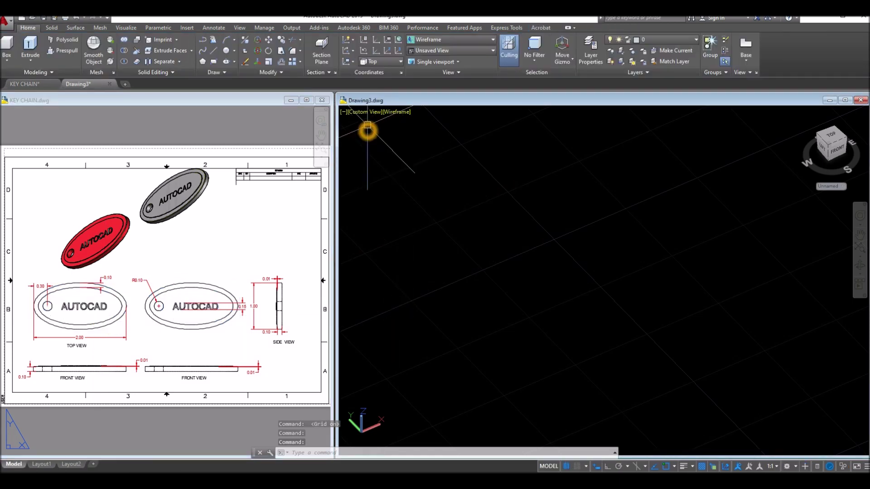
{"action": "left_click", "coordinate": [368, 126]}
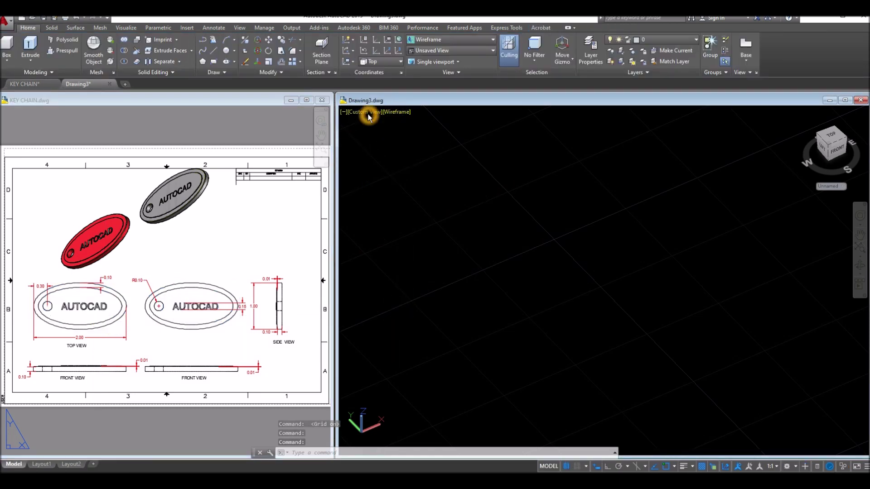
{"action": "left_click", "coordinate": [368, 116]}
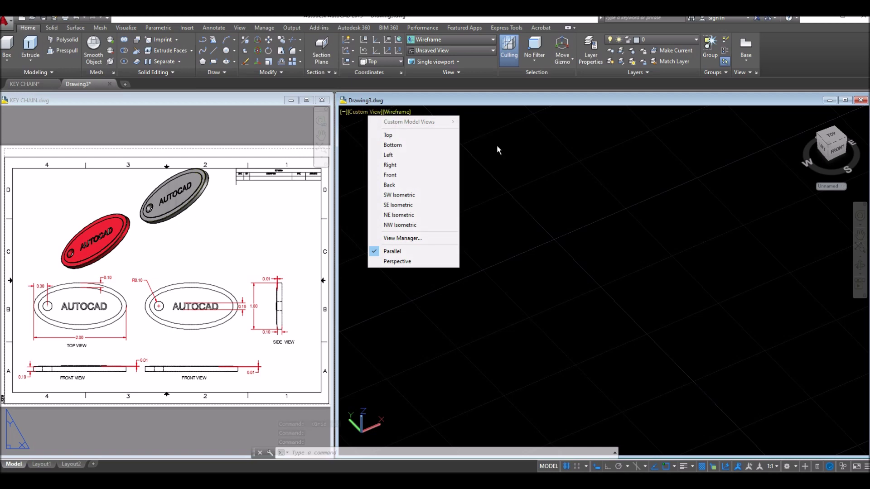
{"action": "left_click", "coordinate": [515, 151]}
{"action": "key", "text": "Escape"}
{"action": "left_click", "coordinate": [493, 51]}
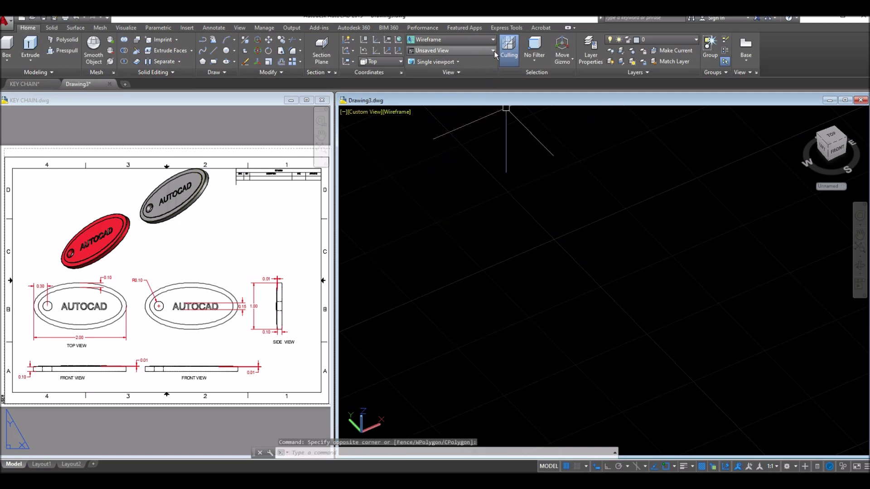
{"action": "left_click", "coordinate": [437, 61]}
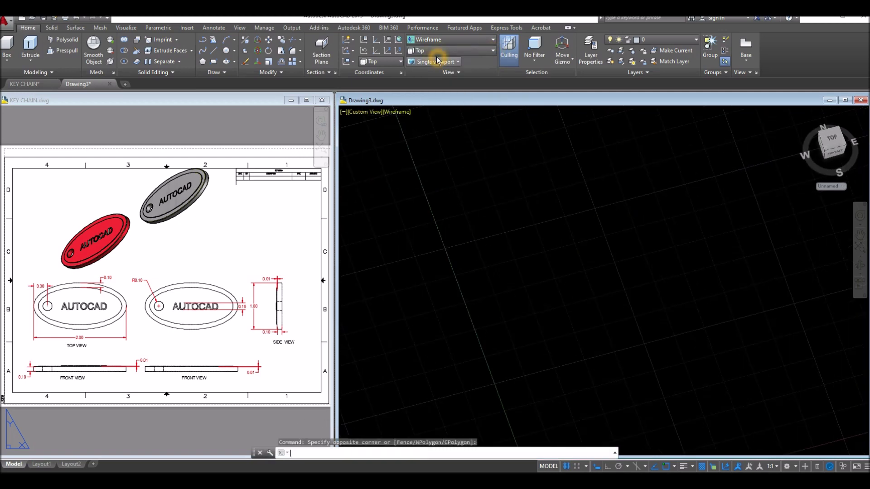
Step: Draw a center-based ellipse with polar tracking on, using a horizontal half-axis of 1 and a vertical half-axis of .5
{"action": "left_click", "coordinate": [179, 238]}
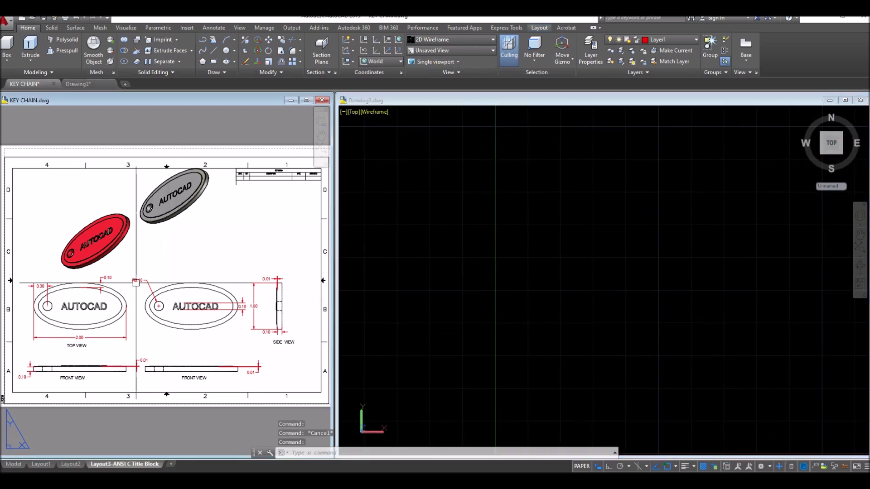
{"action": "scroll", "coordinate": [130, 306], "scroll_direction": "up", "scroll_amount": 3}
{"action": "middle_click_drag", "start_coordinate": [130, 305], "coordinate": [247, 290]}
{"action": "middle_click_drag", "start_coordinate": [187, 287], "coordinate": [156, 285]}
{"action": "left_click", "coordinate": [464, 196]}
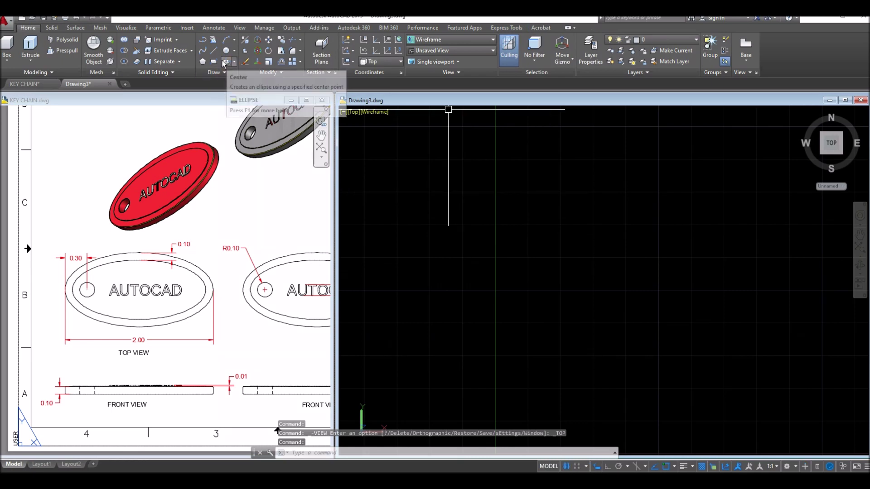
{"action": "left_click", "coordinate": [228, 64]}
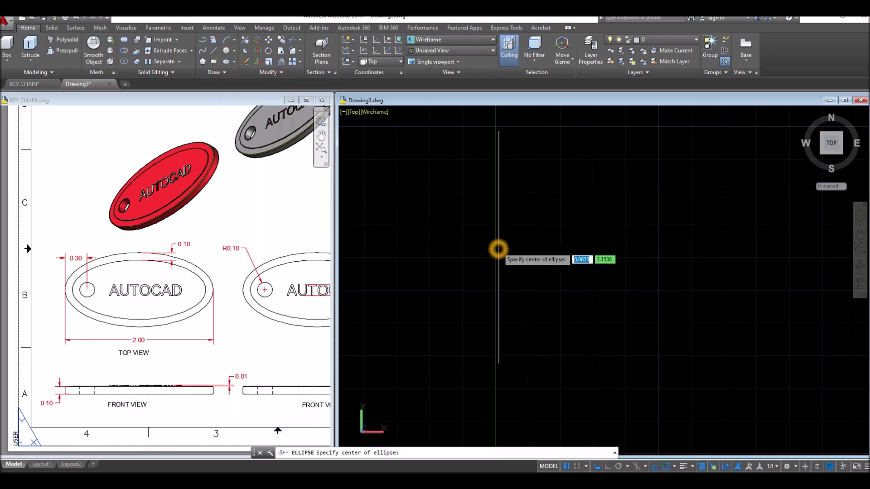
{"action": "left_click", "coordinate": [513, 245]}
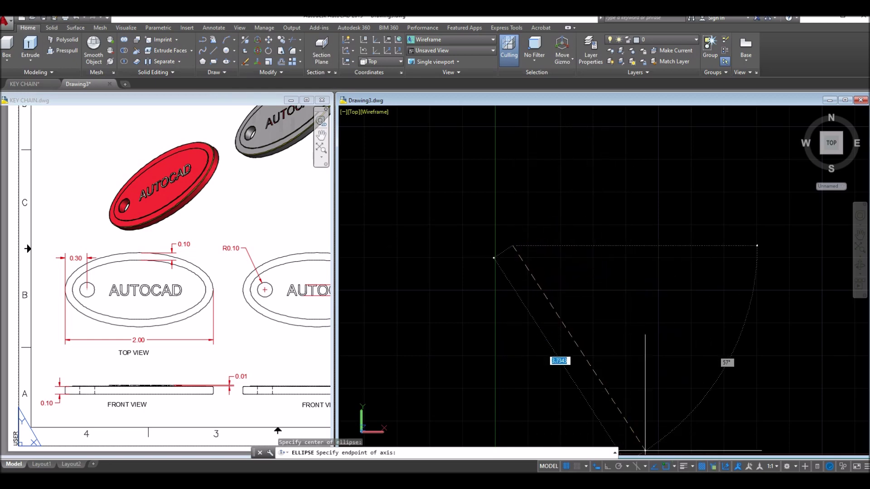
{"action": "left_click", "coordinate": [620, 467]}
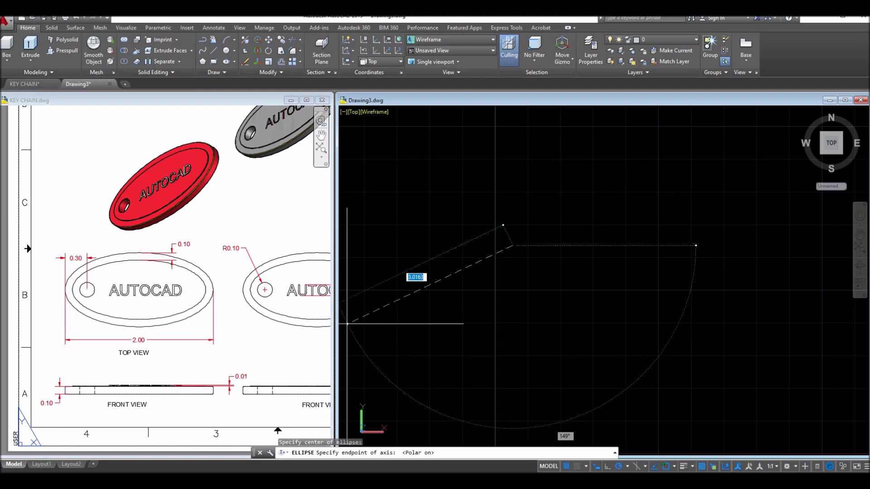
{"action": "left_click", "coordinate": [603, 248]}
{"action": "type", "text": "1"}
{"action": "key", "text": "Return"}
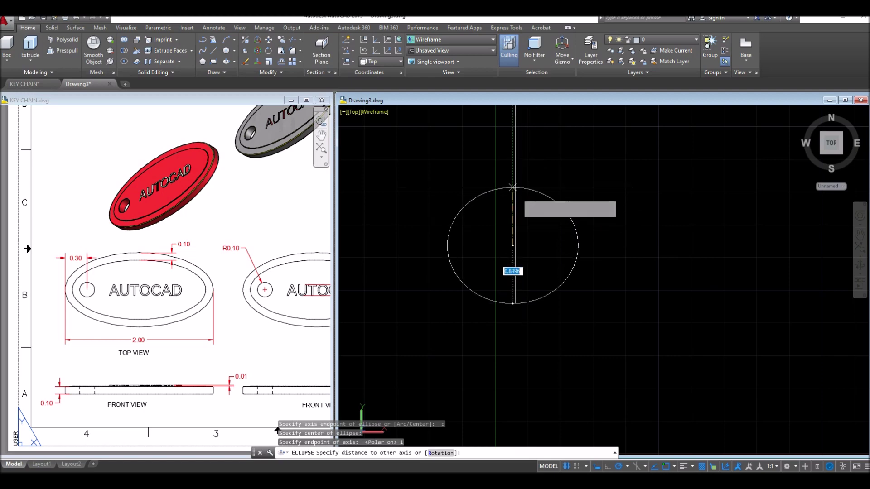
{"action": "left_click", "coordinate": [515, 186]}
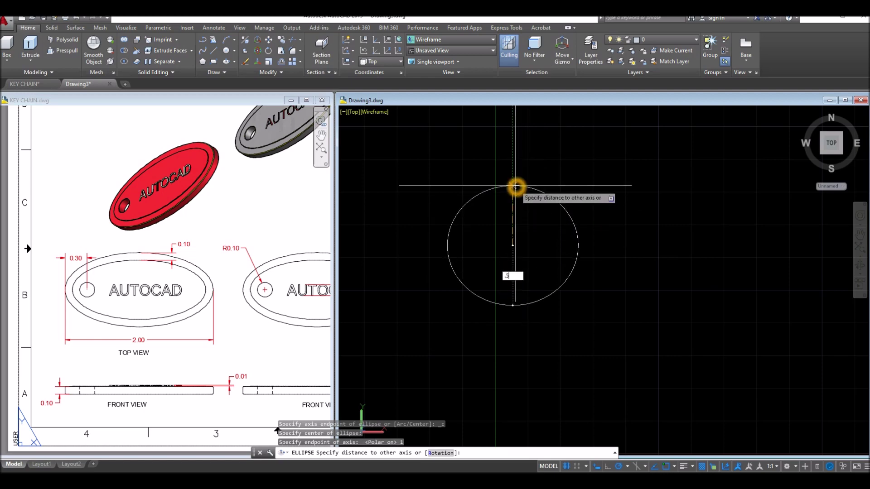
{"action": "key", "text": "Return"}
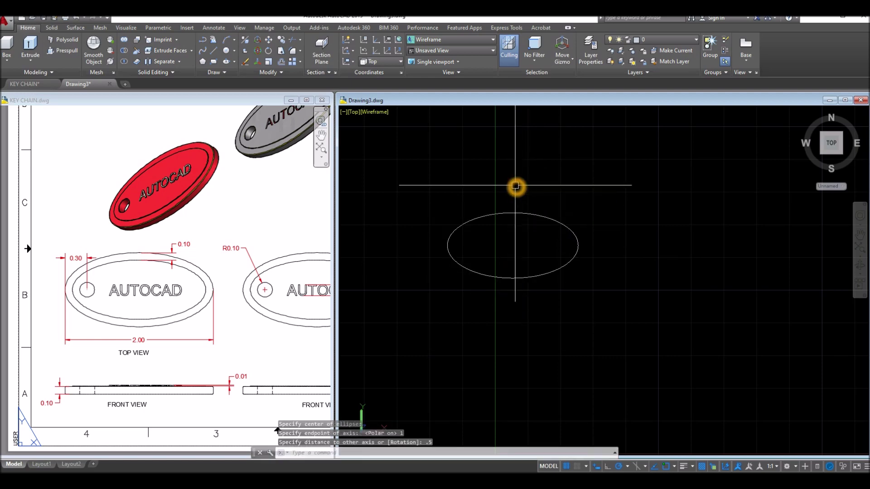
Step: Examine the overall height dimension in the KEY CHAIN side view and the rim offset dimension in its top view
{"action": "left_click", "coordinate": [284, 331]}
{"action": "middle_click", "coordinate": [284, 331]}
{"action": "middle_click", "coordinate": [284, 331]}
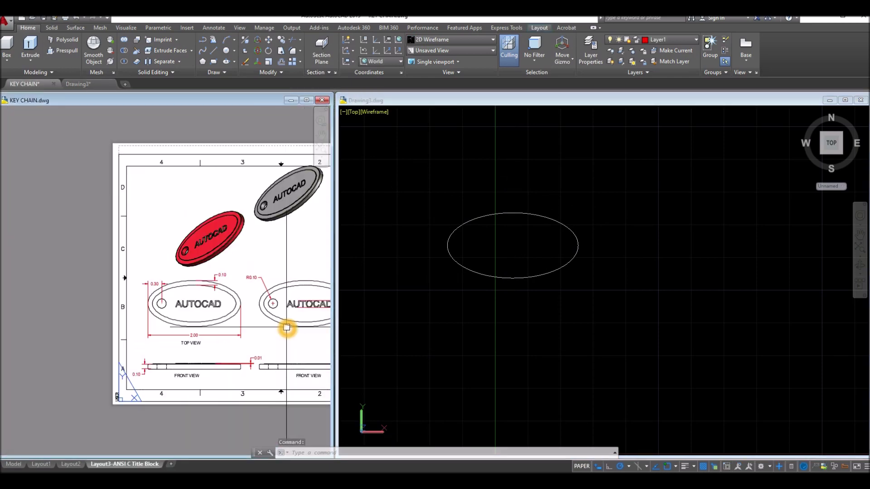
{"action": "scroll", "coordinate": [225, 314], "scroll_direction": "up", "scroll_amount": 3}
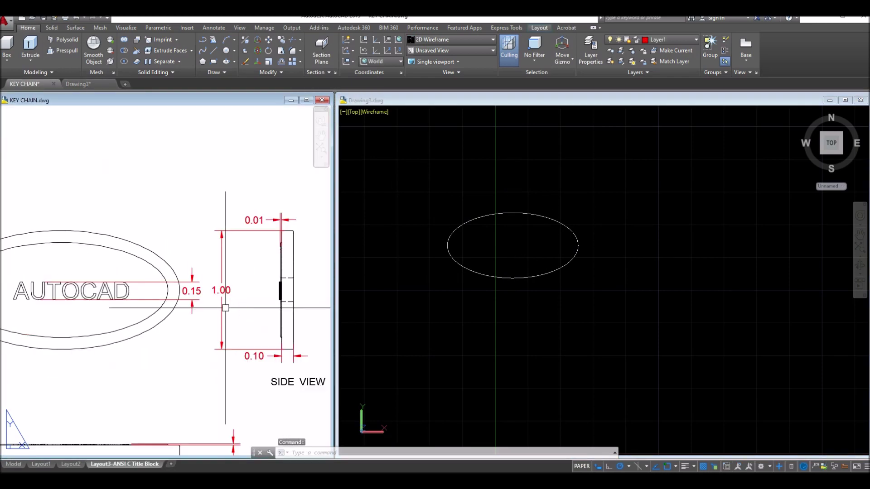
{"action": "left_click", "coordinate": [222, 307]}
{"action": "key", "text": "Escape"}
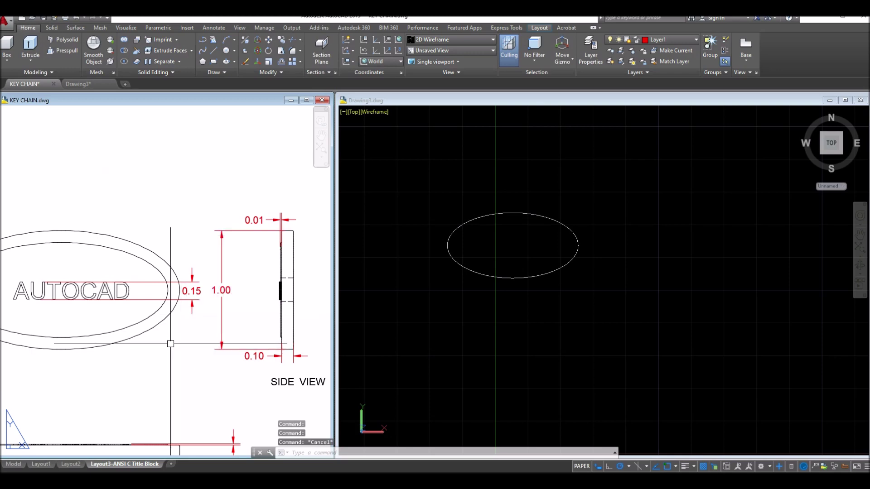
{"action": "scroll", "coordinate": [175, 344], "scroll_direction": "down", "scroll_amount": 8}
{"action": "scroll", "coordinate": [163, 285], "scroll_direction": "up", "scroll_amount": 4}
{"action": "left_click", "coordinate": [142, 283]}
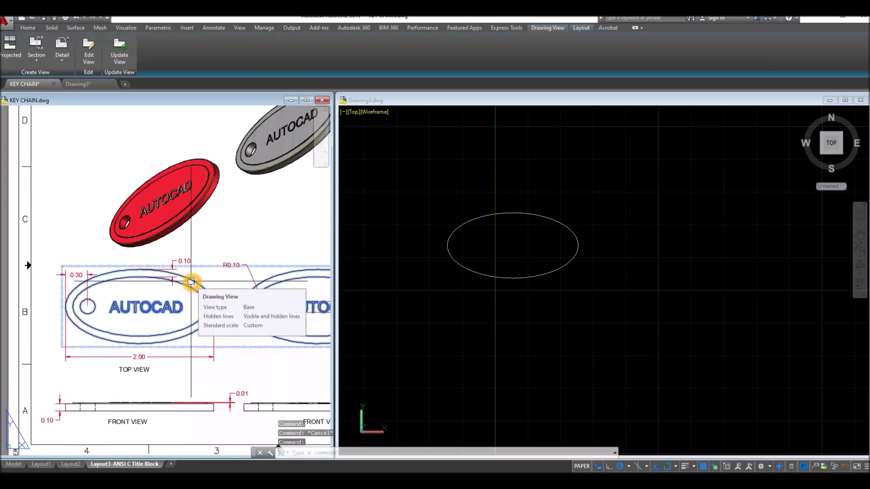
{"action": "key", "text": "Escape"}
Step: Offset the ellipse inward by .1 in Drawing3 to form the inner rim
{"action": "left_click", "coordinate": [555, 296]}
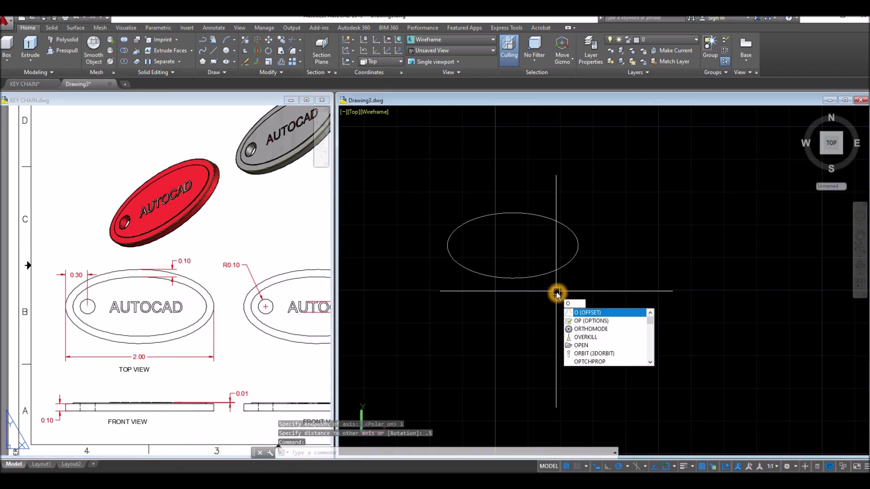
{"action": "key", "text": "Return"}
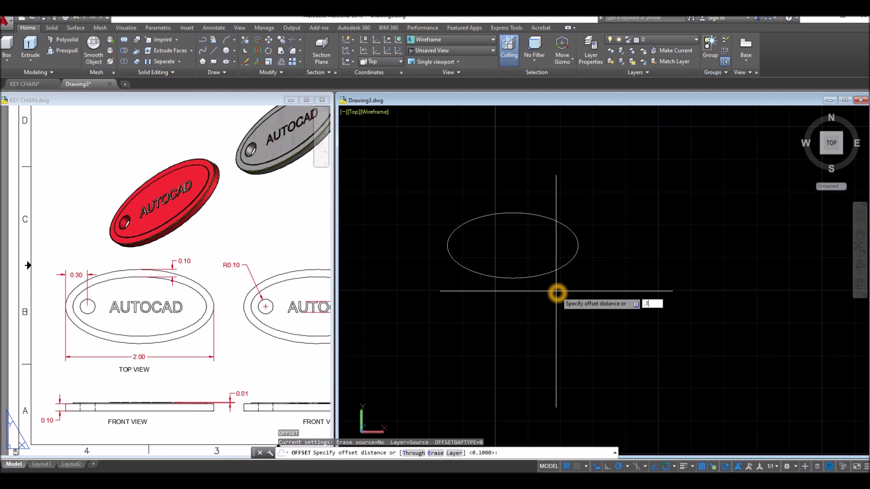
{"action": "key", "text": "Return"}
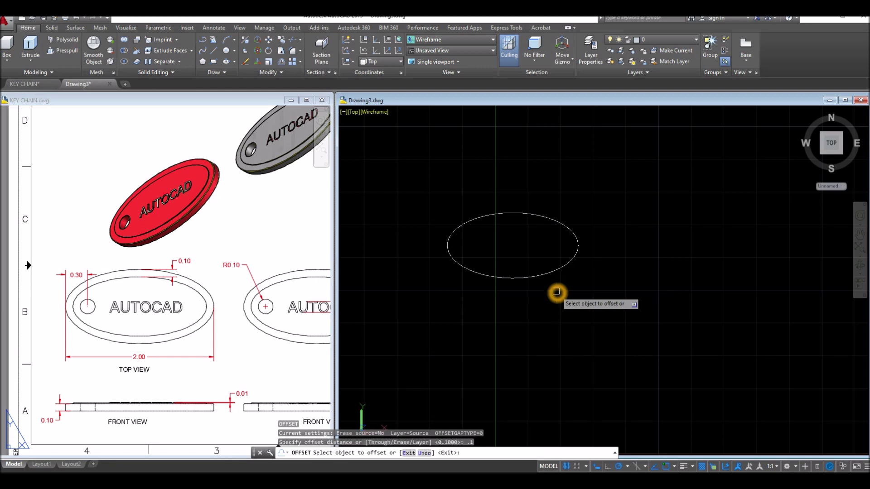
{"action": "left_click", "coordinate": [539, 216]}
{"action": "left_click", "coordinate": [539, 236]}
{"action": "right_click", "coordinate": [543, 238]}
{"action": "left_click", "coordinate": [550, 242]}
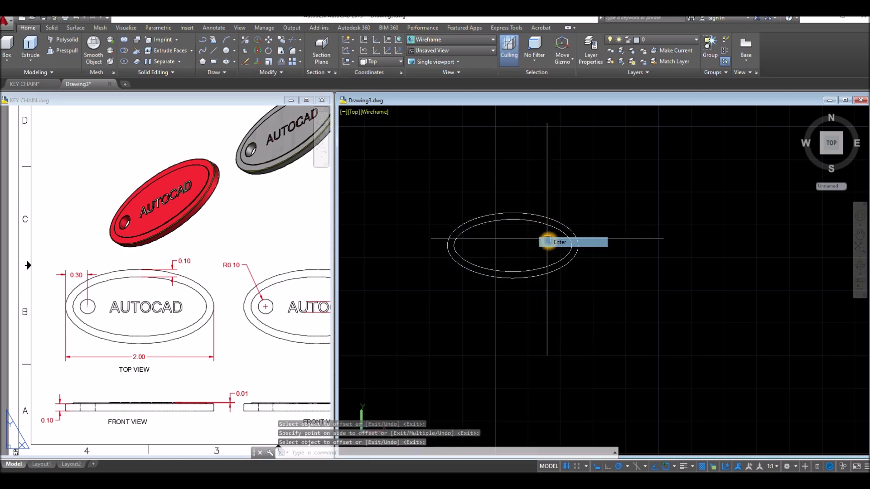
Step: Draw the key ring hole as a circle of radius .1, centered .3 inward from the outer ellipse's left quadrant
{"action": "left_click", "coordinate": [283, 339]}
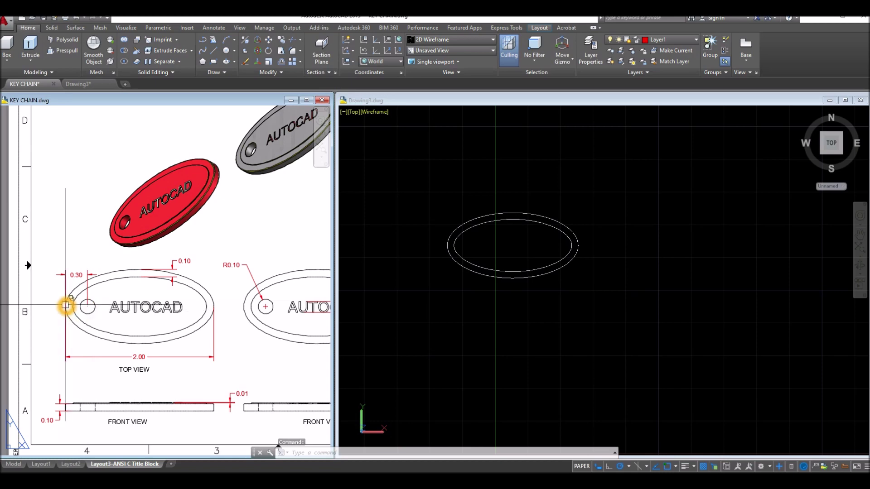
{"action": "left_click", "coordinate": [88, 307]}
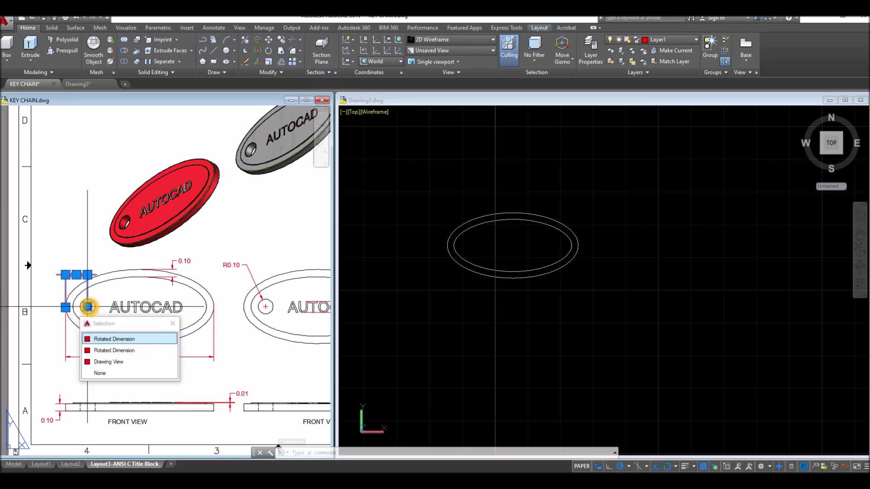
{"action": "key", "text": "Escape"}
{"action": "left_click", "coordinate": [504, 304]}
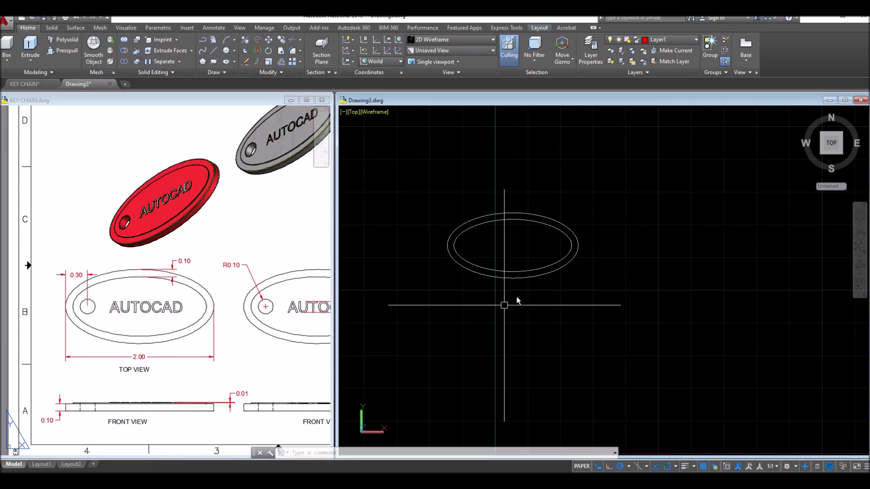
{"action": "type", "text": "c"}
{"action": "key", "text": "Return"}
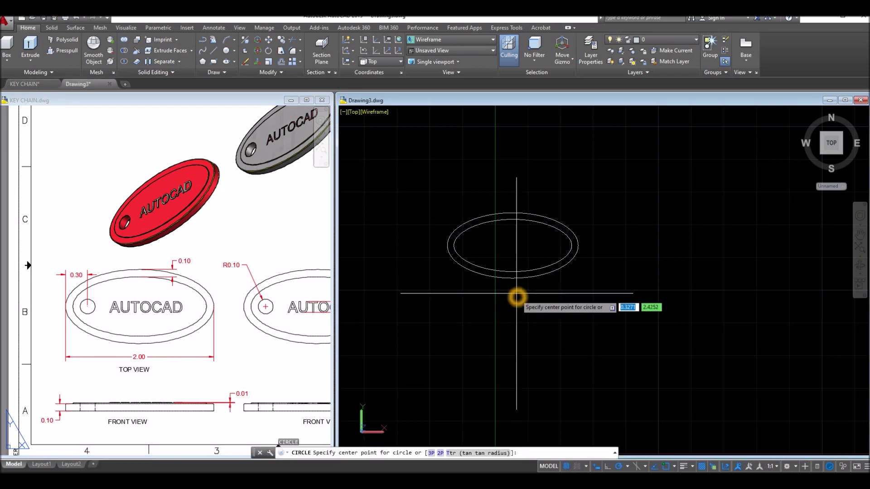
{"action": "right_click", "coordinate": [467, 249], "text": "shift"}
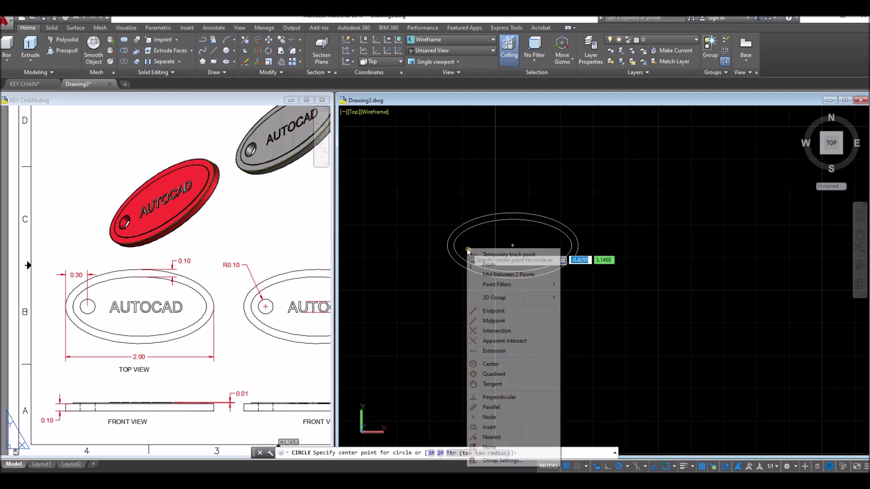
{"action": "left_click", "coordinate": [490, 265]}
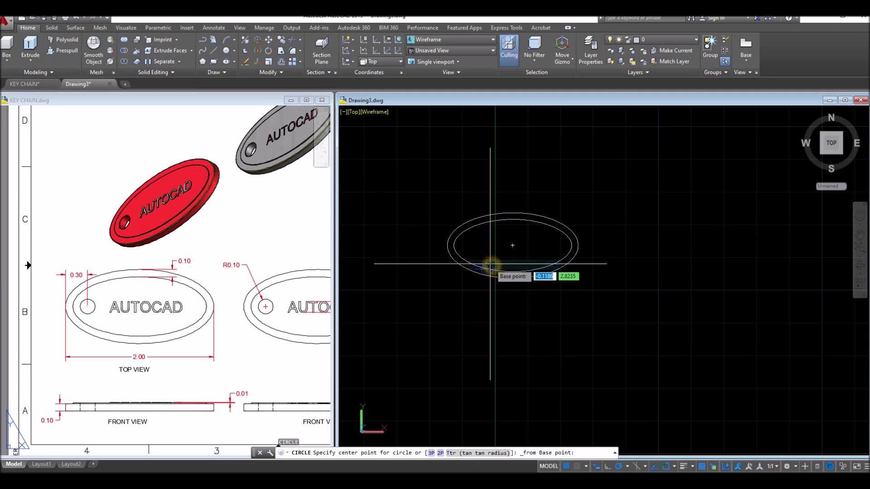
{"action": "left_click", "coordinate": [449, 246]}
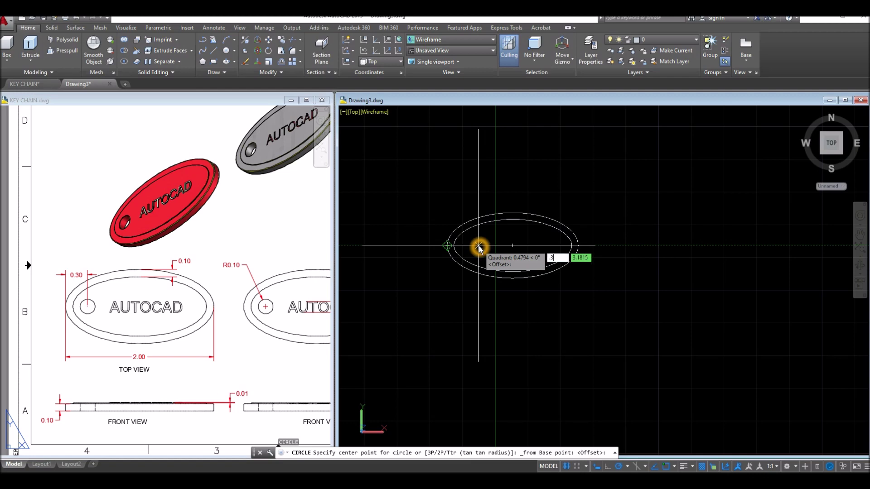
{"action": "key", "text": "Return"}
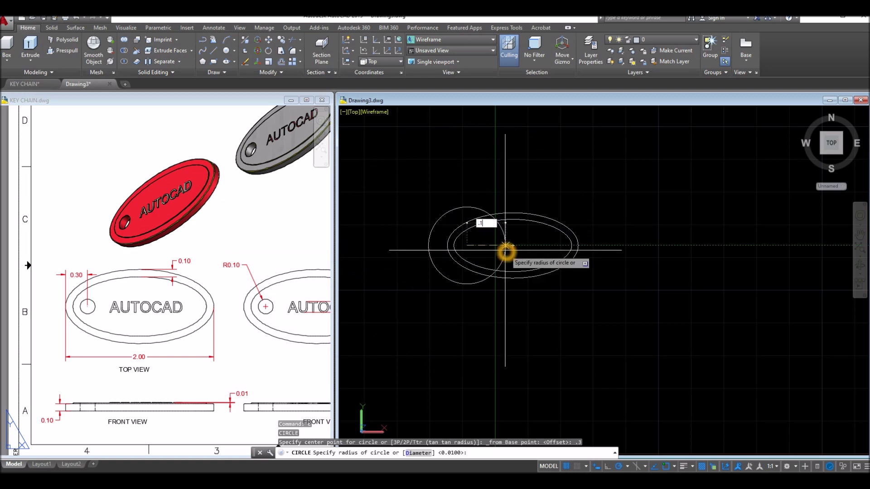
{"action": "key", "text": "Return"}
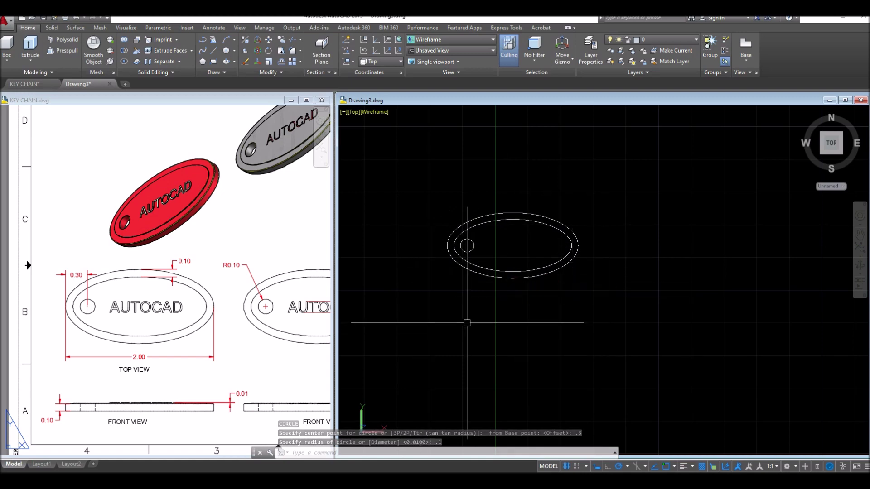
Step: Add the multiline text AC3DCad in an empty area beside and below the key chain outline
{"action": "type", "text": "MTE"}
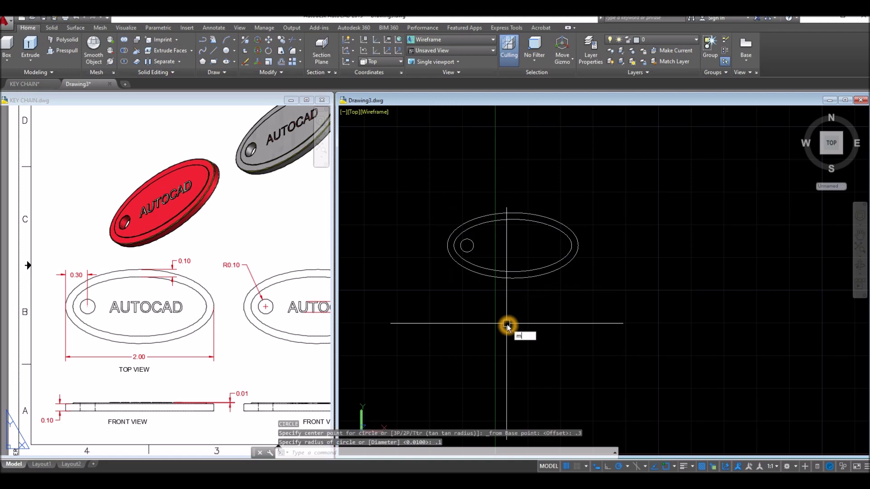
{"action": "type", "text": "XT"}
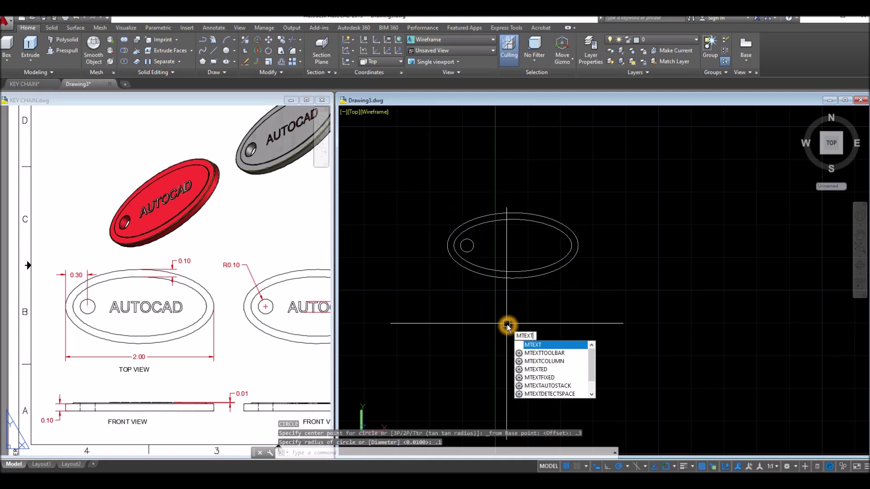
{"action": "key", "text": "Return"}
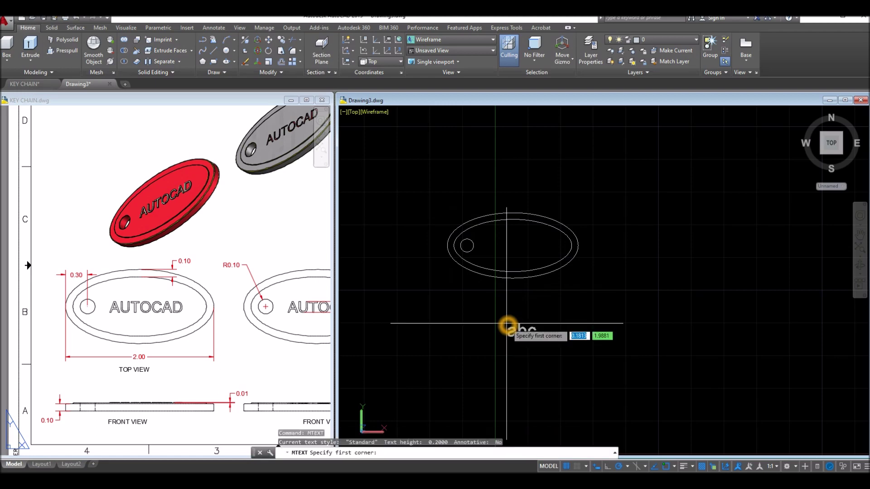
{"action": "left_click", "coordinate": [598, 313]}
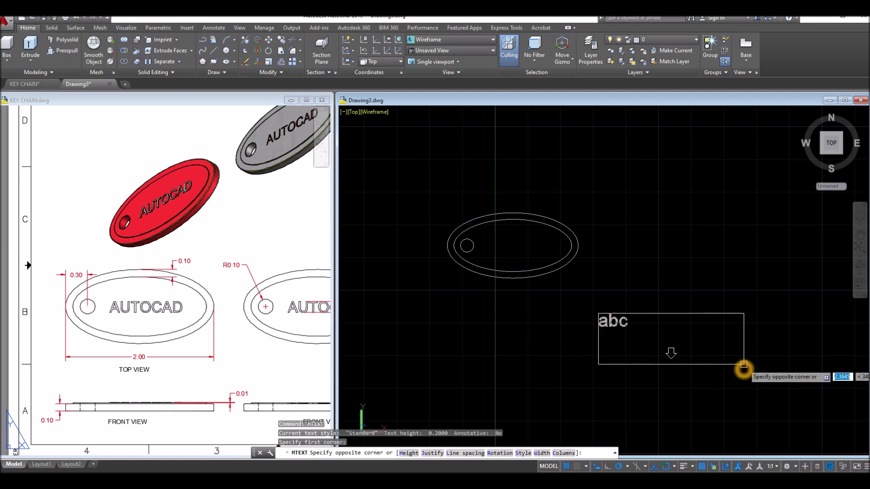
{"action": "left_click", "coordinate": [735, 349]}
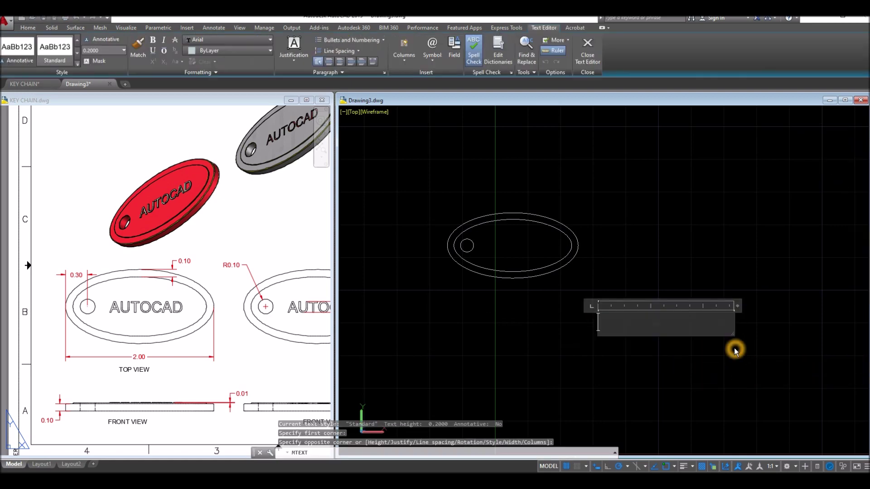
{"action": "type", "text": "AC"}
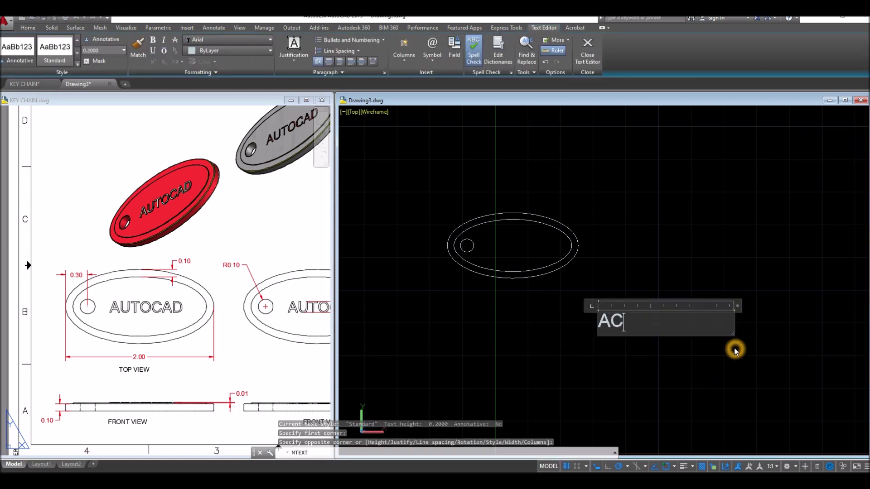
{"action": "type", "text": "3D"}
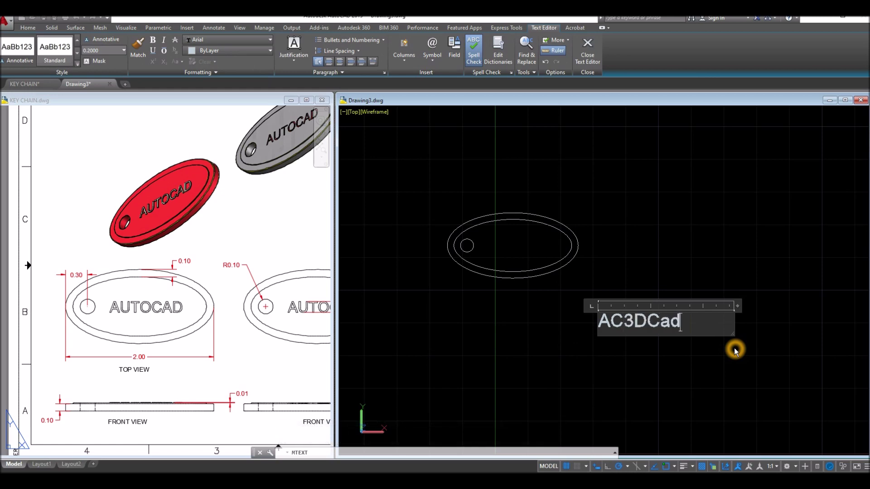
{"action": "type", "text": "Cad"}
{"action": "key", "text": "Return"}
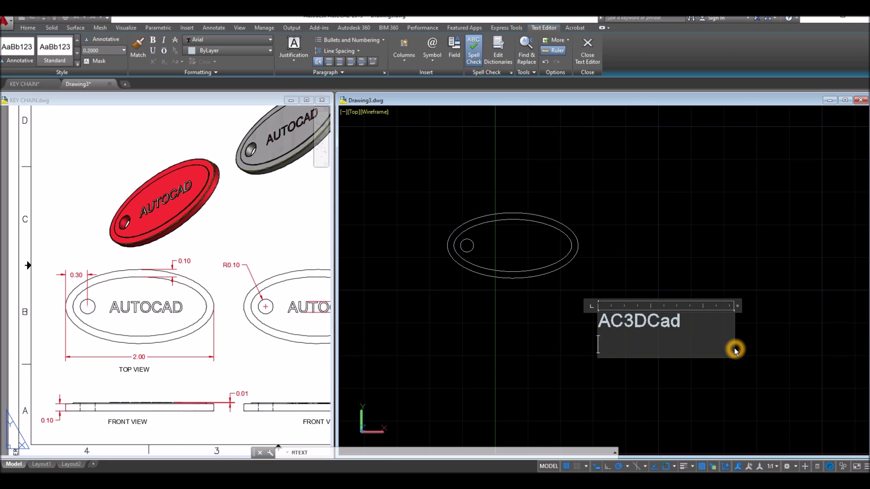
{"action": "left_click", "coordinate": [742, 363]}
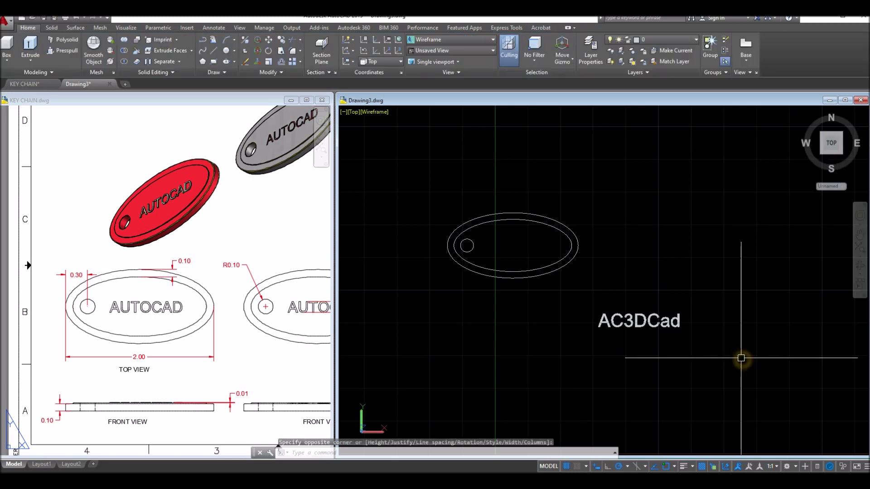
Step: Scale the AC3DCad text by a factor of .9 about its upper-left insertion point
{"action": "type", "text": "SC"}
{"action": "key", "text": "Return"}
{"action": "left_click", "coordinate": [661, 326]}
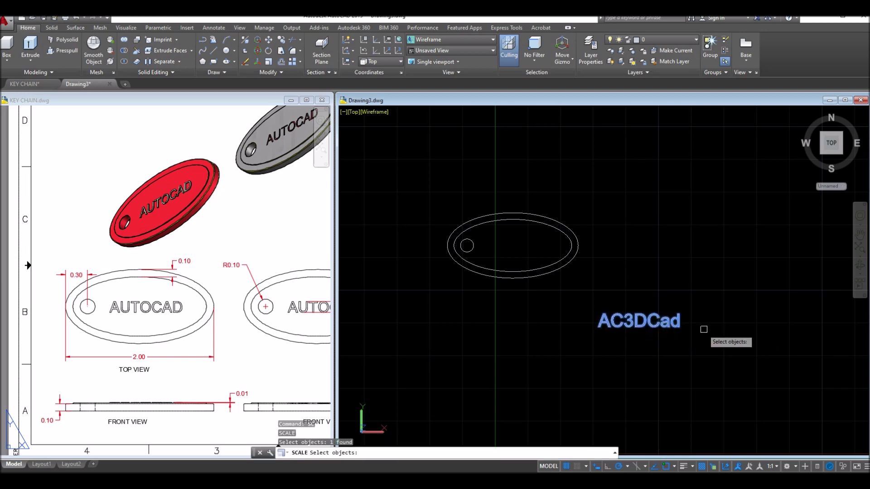
{"action": "key", "text": "Return"}
{"action": "scroll", "coordinate": [640, 330], "scroll_direction": "up", "scroll_amount": 2}
{"action": "scroll", "coordinate": [644, 316], "scroll_direction": "down", "scroll_amount": 1}
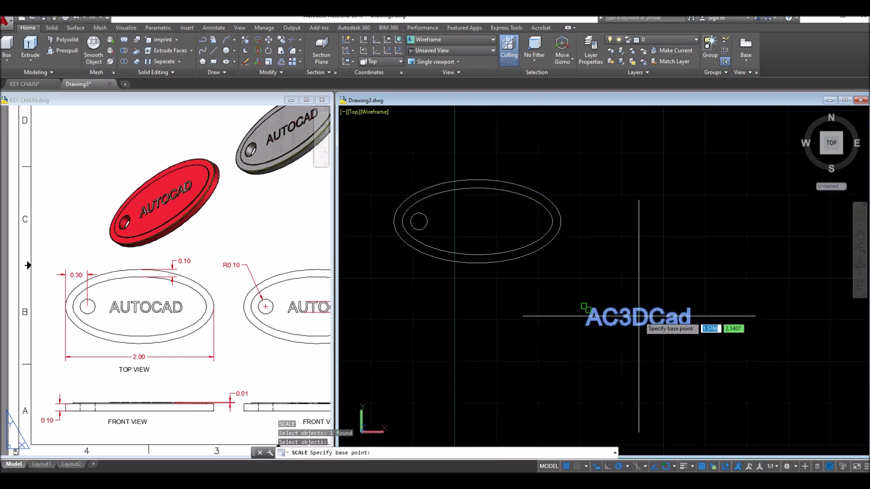
{"action": "left_click", "coordinate": [587, 309]}
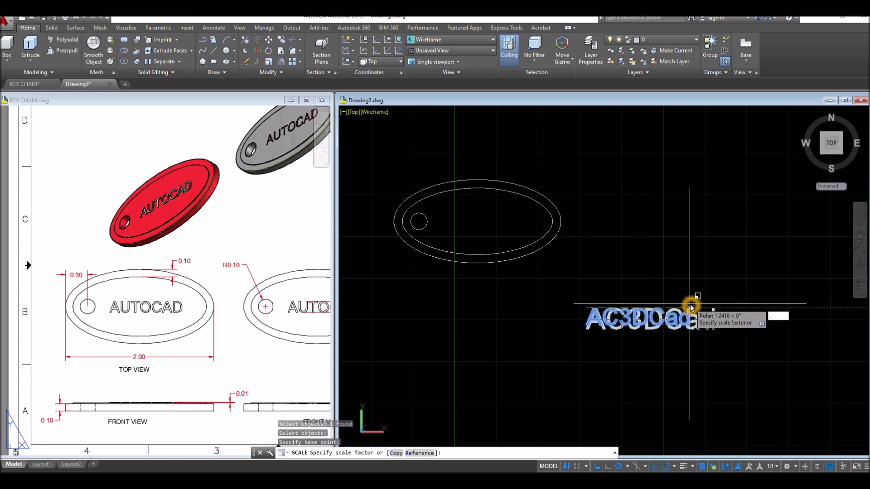
{"action": "key", "text": "Return"}
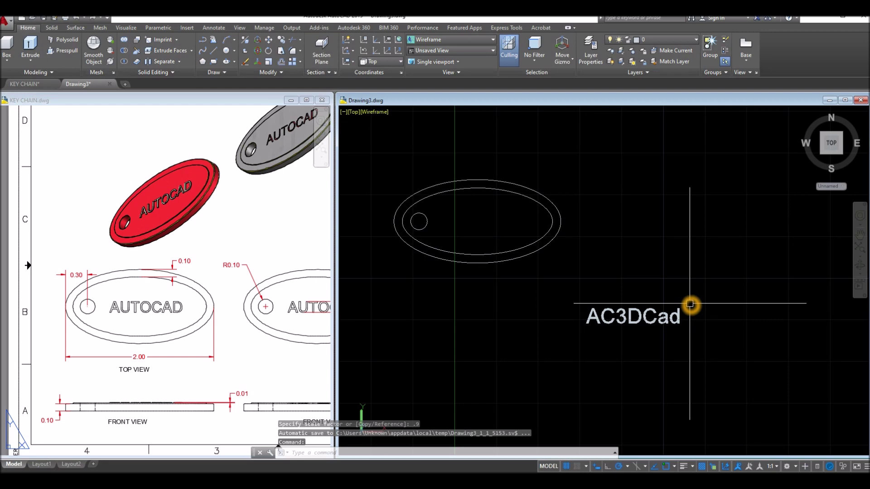
Step: Explode the AC3DCad text into polyline outlines with the Explode Text express tool
{"action": "scroll", "coordinate": [643, 329], "scroll_direction": "up", "scroll_amount": 2}
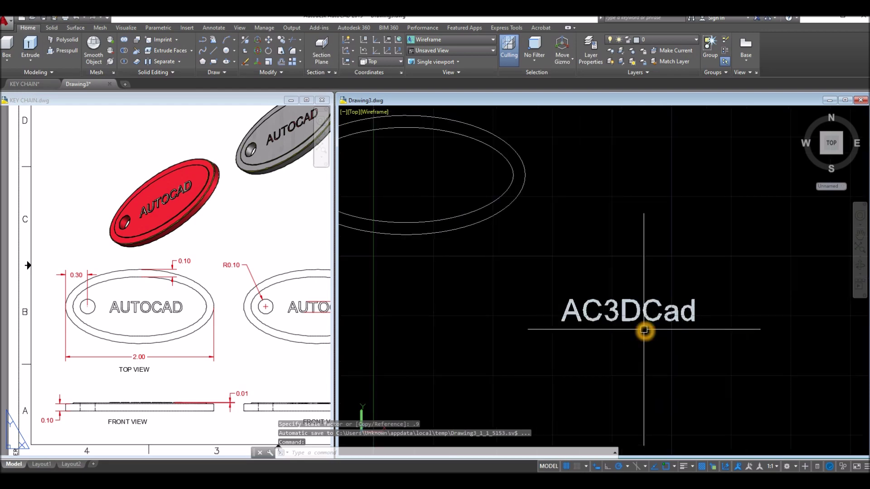
{"action": "key", "text": "Escape"}
{"action": "key", "text": "Escape"}
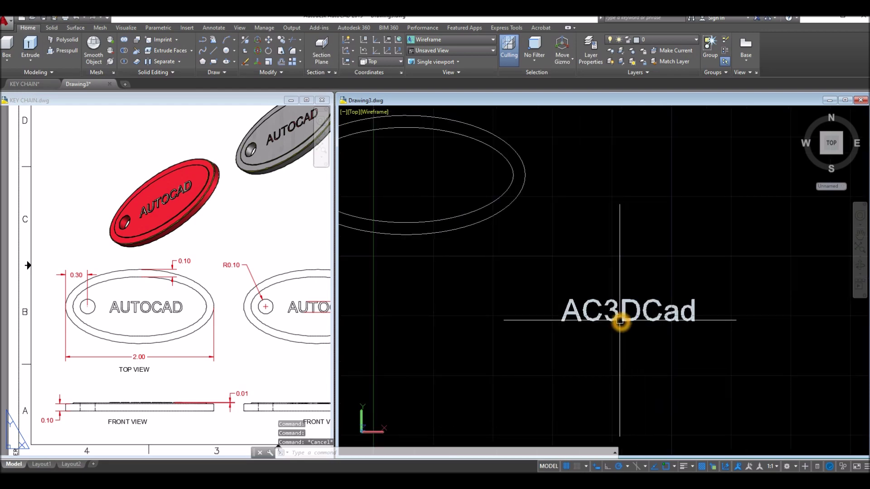
{"action": "left_click", "coordinate": [512, 29]}
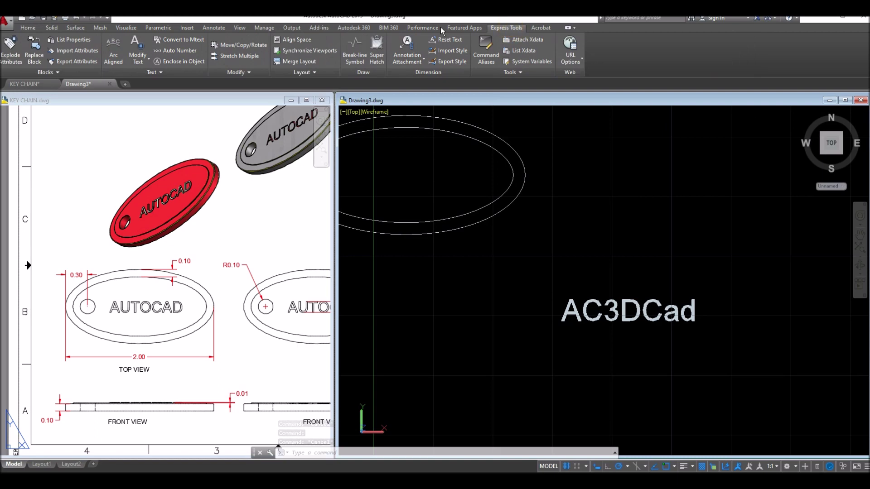
{"action": "left_click", "coordinate": [154, 74]}
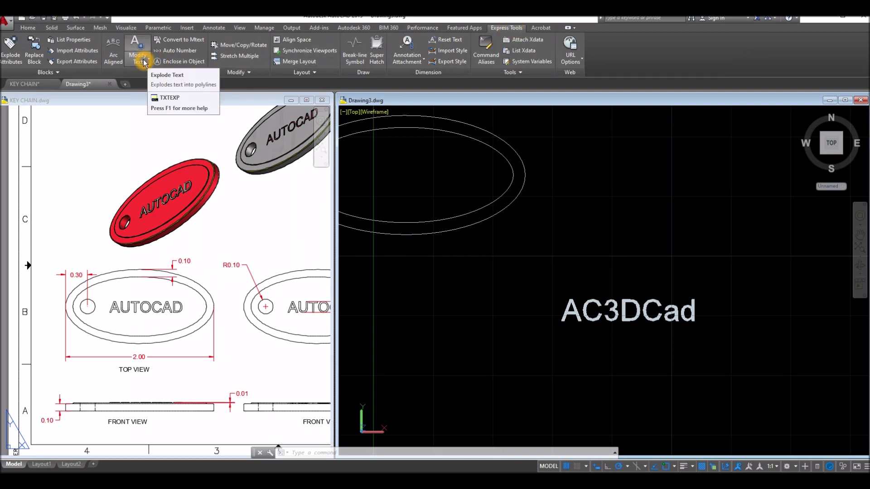
{"action": "left_click", "coordinate": [149, 59]}
{"action": "left_click", "coordinate": [154, 74]}
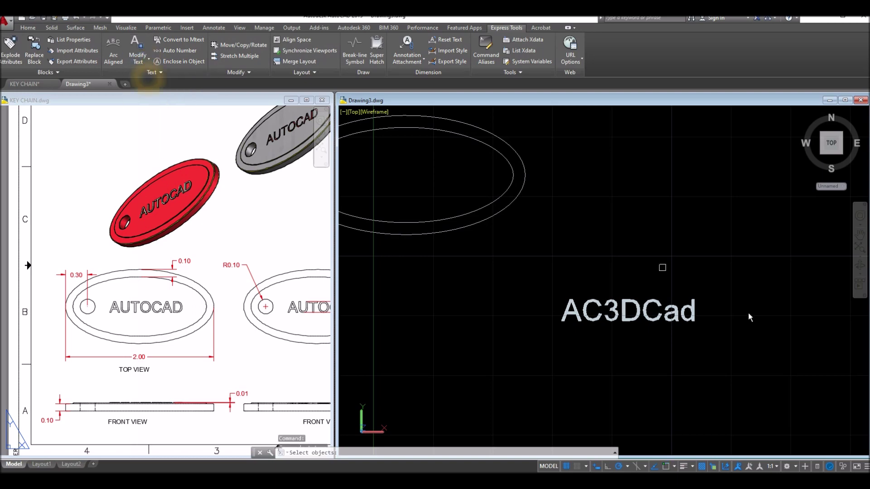
{"action": "left_click", "coordinate": [634, 326]}
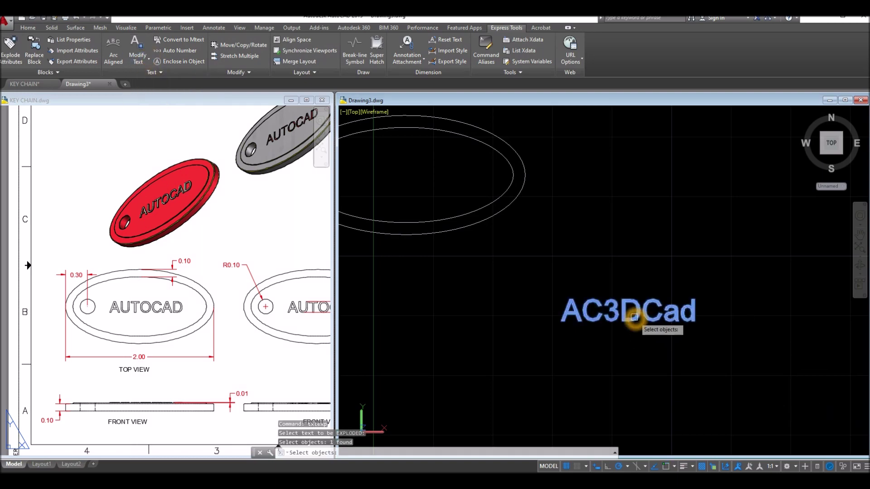
{"action": "key", "text": "Return"}
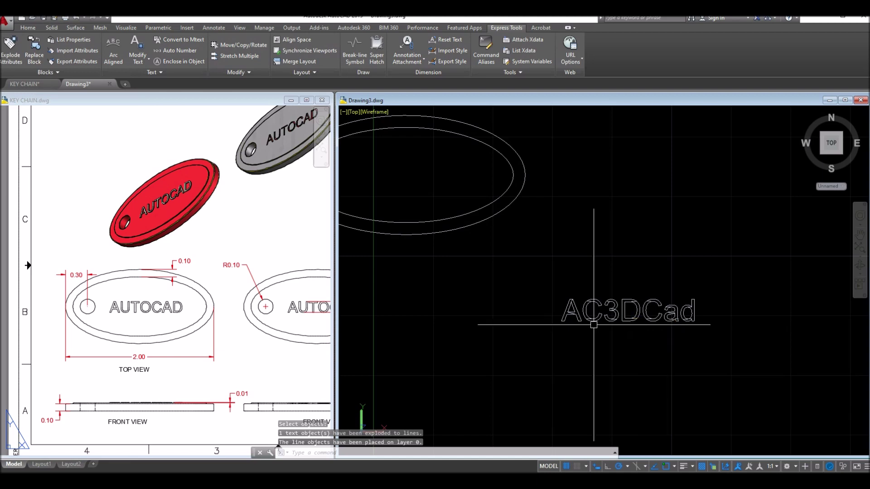
Step: Switch the Drawing3 viewport to the SW Isometric view
{"action": "middle_click_drag", "start_coordinate": [582, 327], "coordinate": [617, 347]}
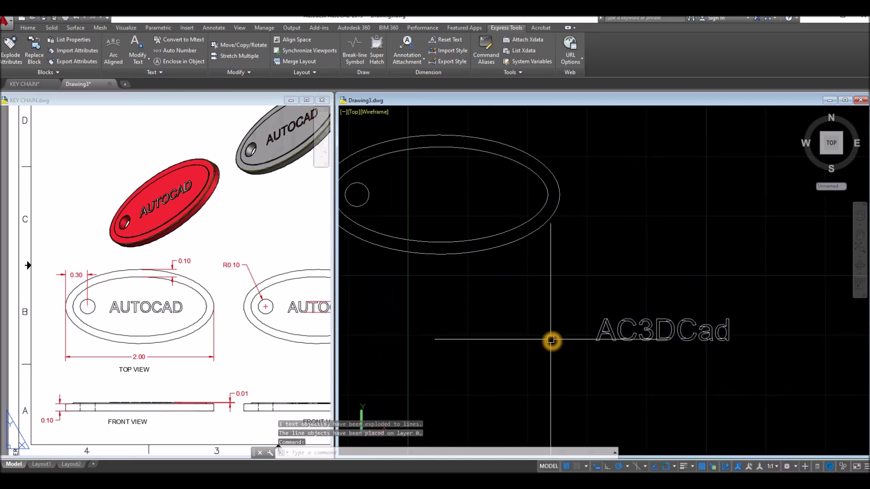
{"action": "left_click", "coordinate": [355, 113]}
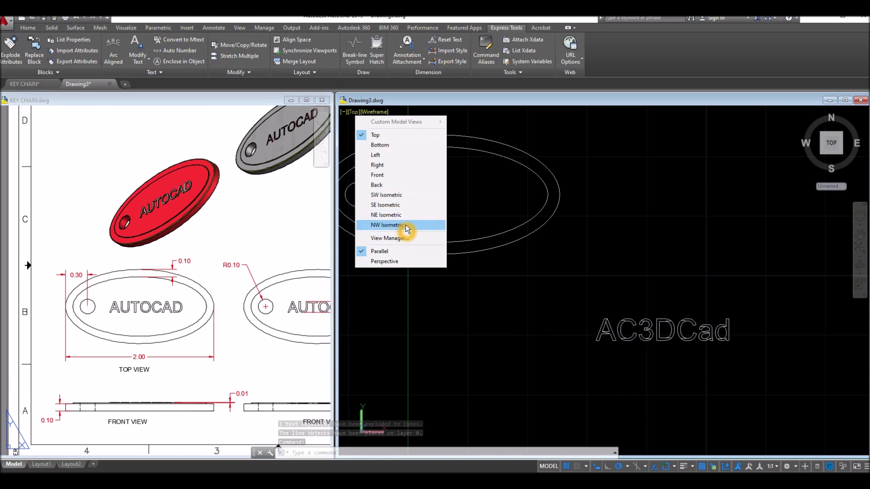
{"action": "left_click", "coordinate": [394, 195]}
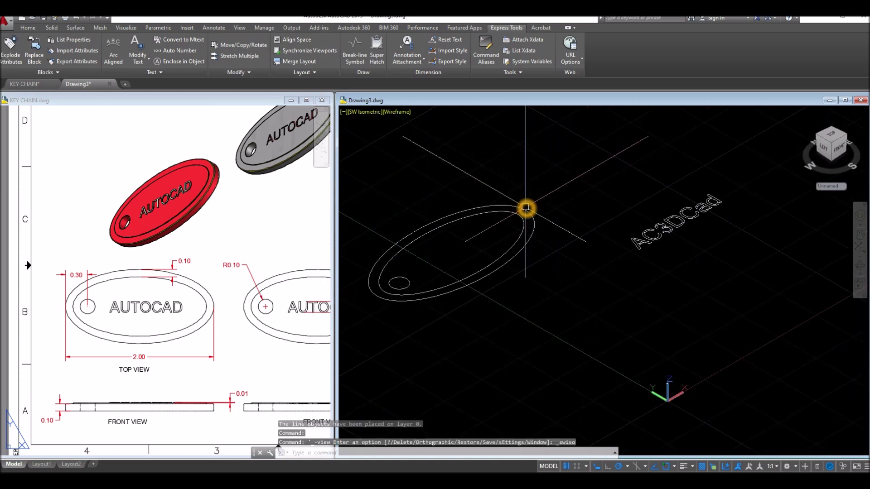
{"action": "left_click", "coordinate": [525, 209]}
{"action": "key", "text": "Escape"}
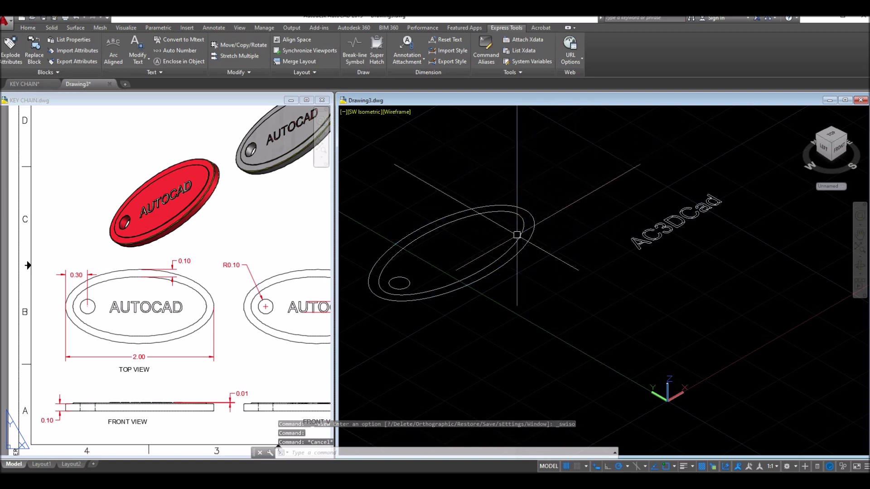
Step: Check the body thickness in the KEY CHAIN front view and extrude the outer ellipse downward by .1 in Drawing3
{"action": "left_click", "coordinate": [150, 426]}
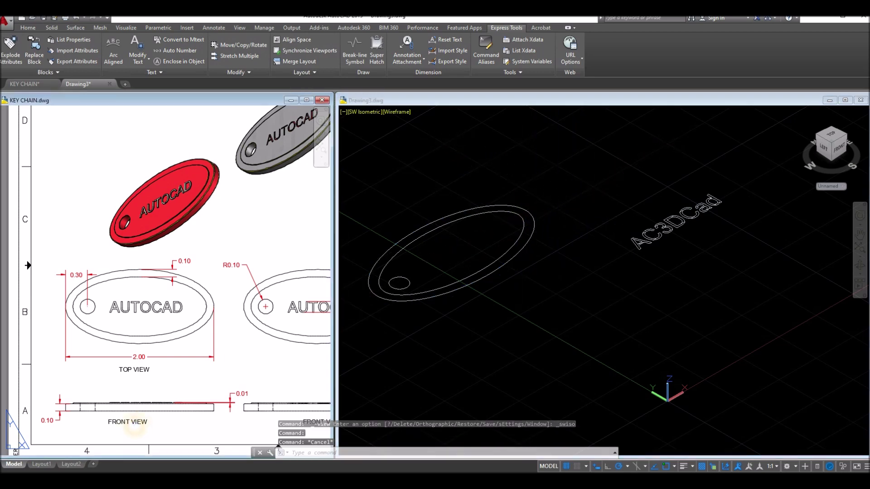
{"action": "left_click", "coordinate": [56, 424]}
{"action": "key", "text": "Escape"}
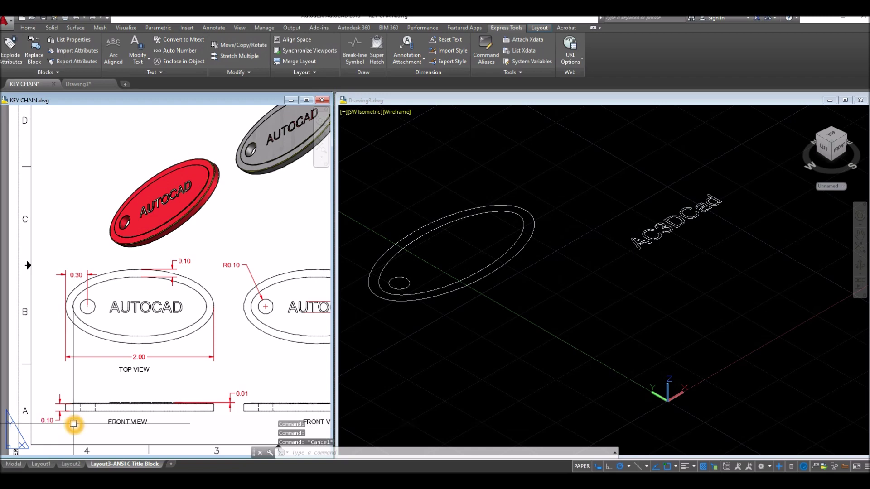
{"action": "left_click", "coordinate": [525, 359]}
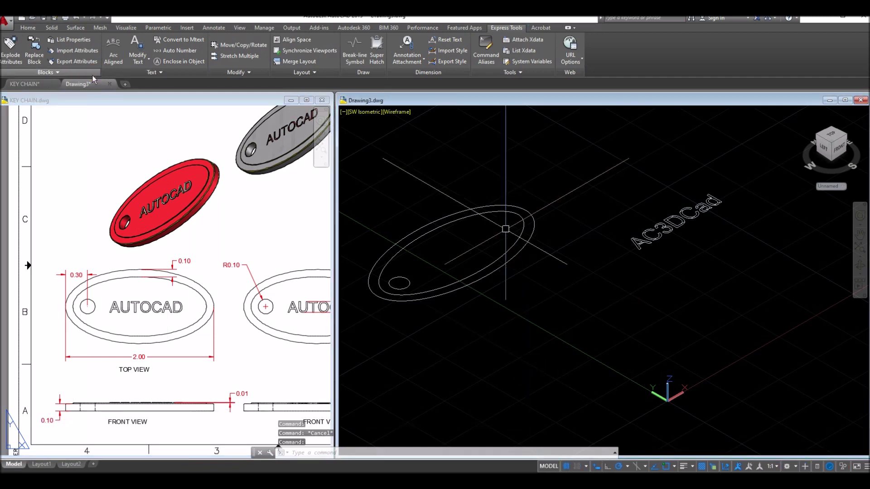
{"action": "left_click", "coordinate": [30, 28]}
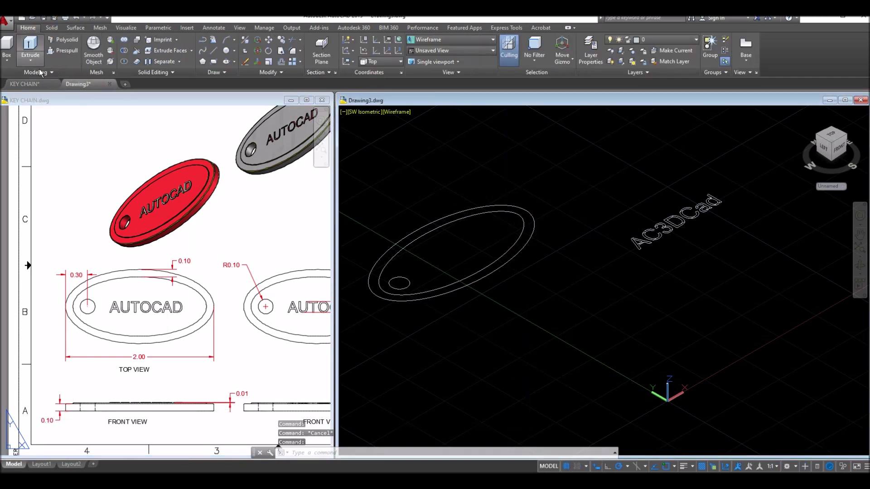
{"action": "left_click", "coordinate": [30, 47]}
{"action": "left_click", "coordinate": [532, 218]}
{"action": "right_click", "coordinate": [567, 200]}
{"action": "left_click", "coordinate": [582, 209]}
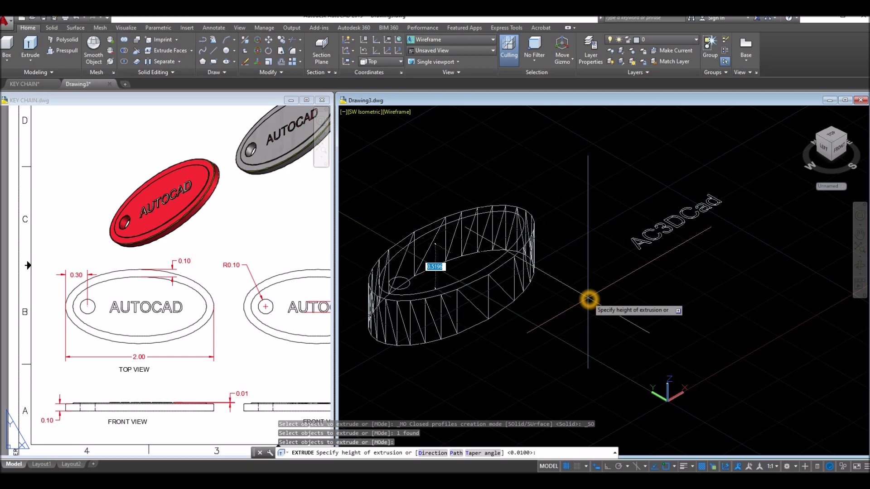
{"action": "key", "text": "Return"}
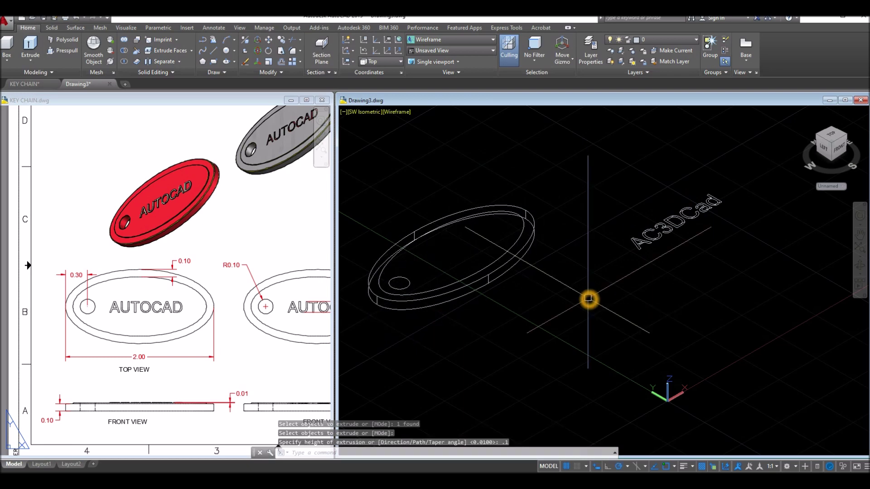
Step: Examine the small height dimensions of the lettering and inner oval in the two KEY CHAIN front views
{"action": "left_click", "coordinate": [254, 369]}
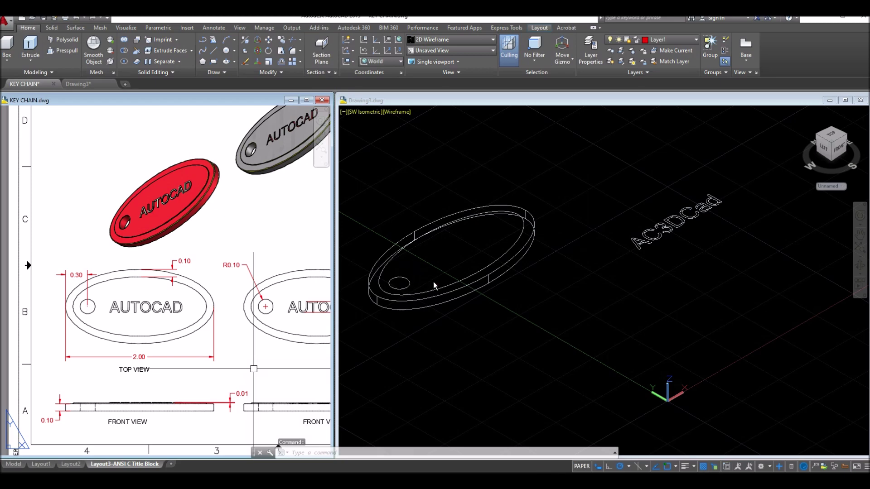
{"action": "left_click", "coordinate": [167, 395]}
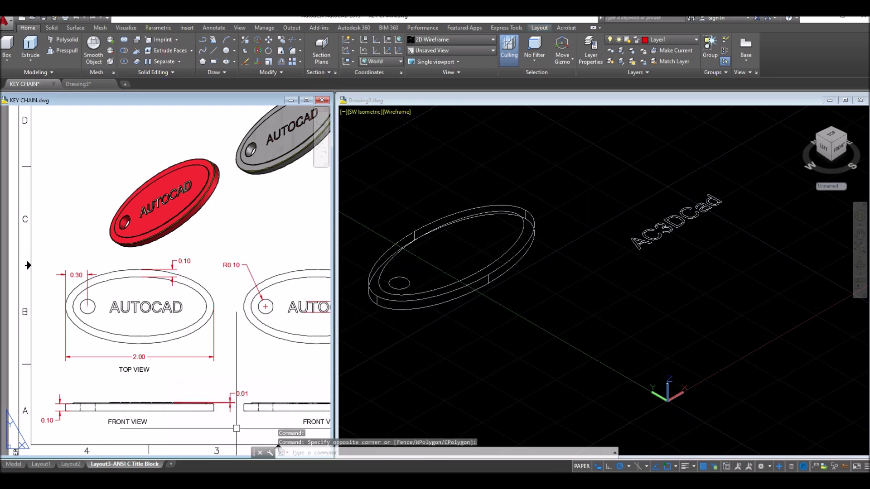
{"action": "scroll", "coordinate": [236, 428], "scroll_direction": "up", "scroll_amount": 4}
{"action": "middle_click_drag", "start_coordinate": [221, 418], "coordinate": [258, 405]}
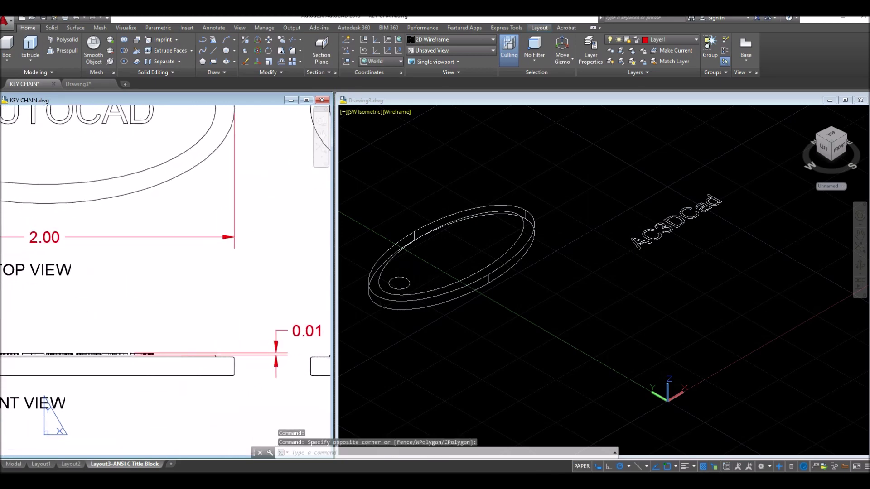
{"action": "left_click", "coordinate": [260, 360]}
{"action": "key", "text": "Escape"}
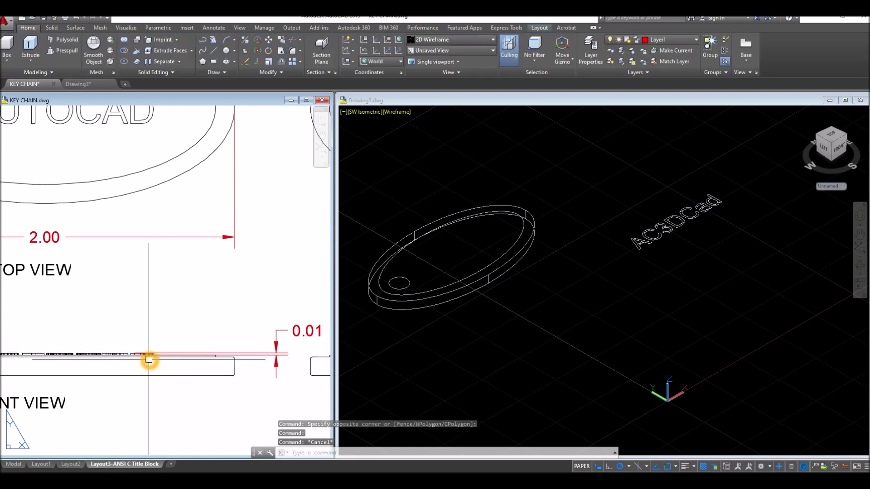
{"action": "scroll", "coordinate": [208, 361], "scroll_direction": "up", "scroll_amount": 4}
{"action": "middle_click_drag", "start_coordinate": [227, 350], "coordinate": [101, 340]}
{"action": "scroll", "coordinate": [107, 337], "scroll_direction": "down", "scroll_amount": 7}
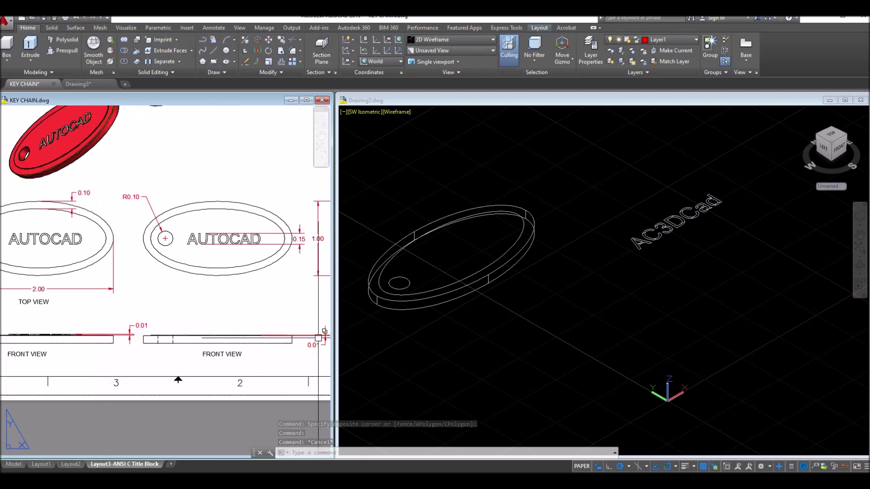
Step: Check the inner oval's height in the KEY CHAIN front view and extrude the inner ellipse upward by .01 in Drawing3
{"action": "scroll", "coordinate": [317, 337], "scroll_direction": "up", "scroll_amount": 8}
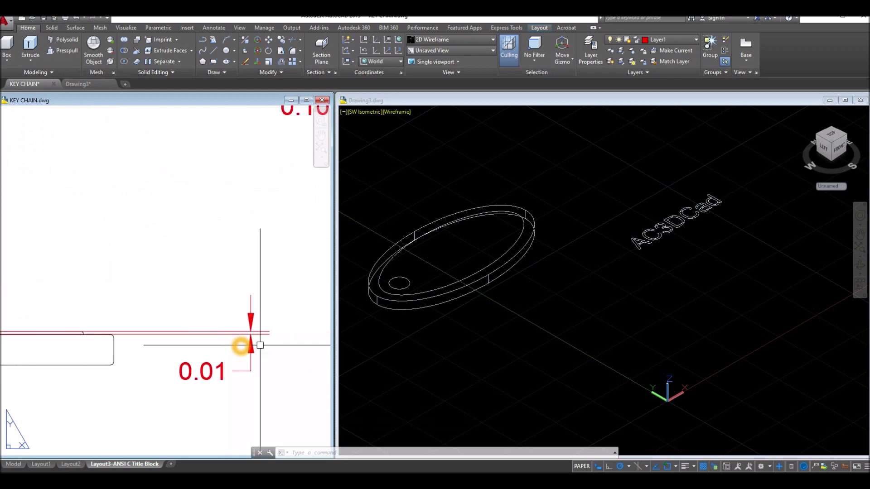
{"action": "key", "text": "Escape"}
{"action": "key", "text": "Escape"}
{"action": "scroll", "coordinate": [215, 345], "scroll_direction": "down", "scroll_amount": 3}
{"action": "middle_click_drag", "start_coordinate": [215, 345], "coordinate": [272, 346]}
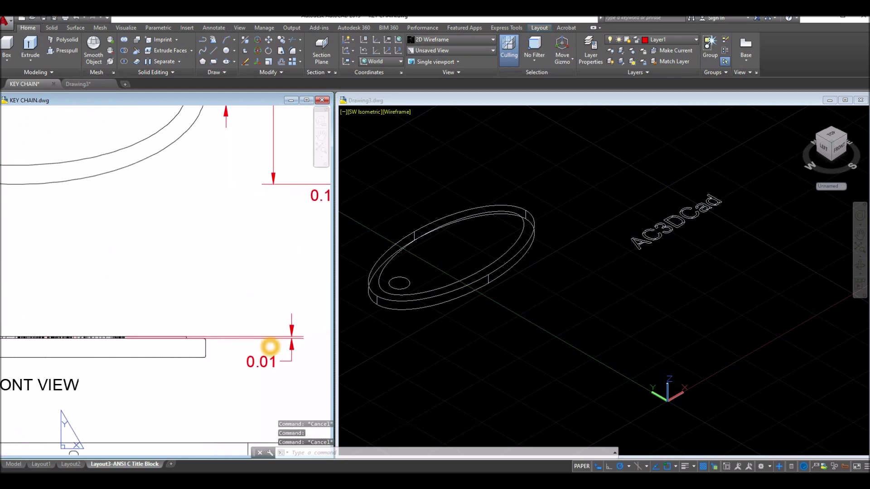
{"action": "left_click", "coordinate": [574, 346]}
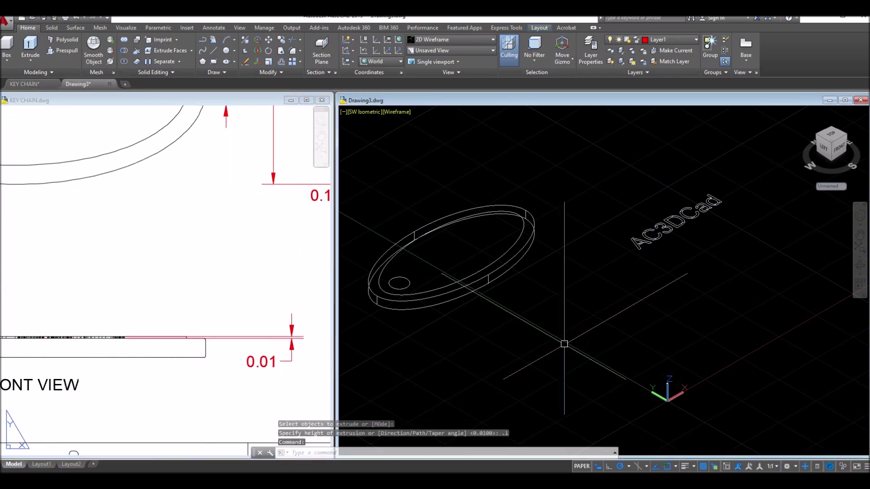
{"action": "left_click", "coordinate": [508, 249]}
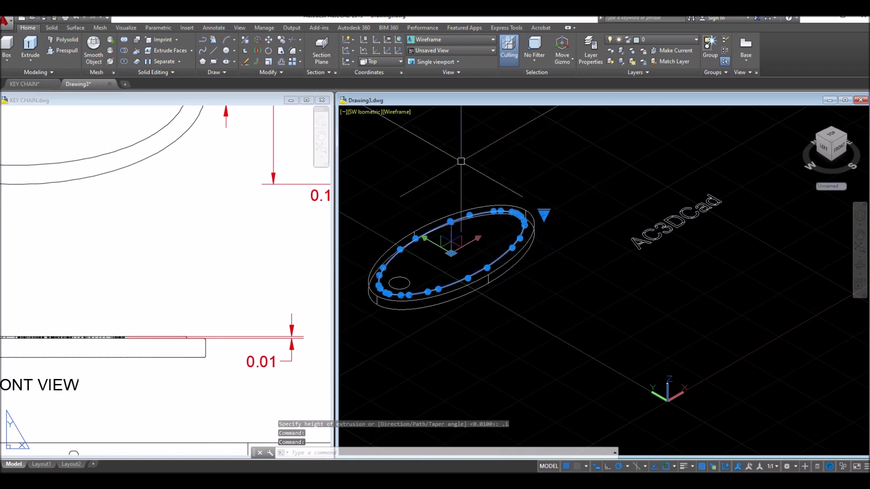
{"action": "left_click", "coordinate": [40, 56]}
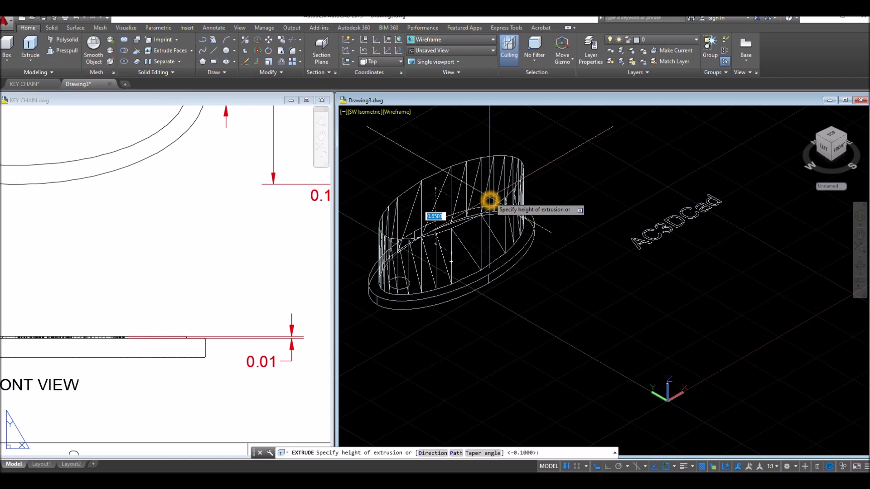
{"action": "key", "text": "Return"}
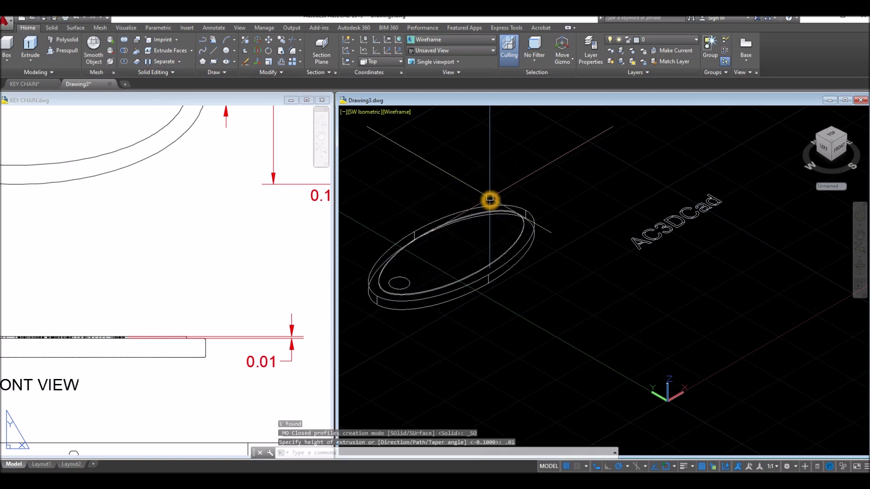
Step: Switch the Drawing3 viewport to the Realistic visual style and inspect the two stacked oval solids from the side
{"action": "left_click", "coordinate": [401, 116]}
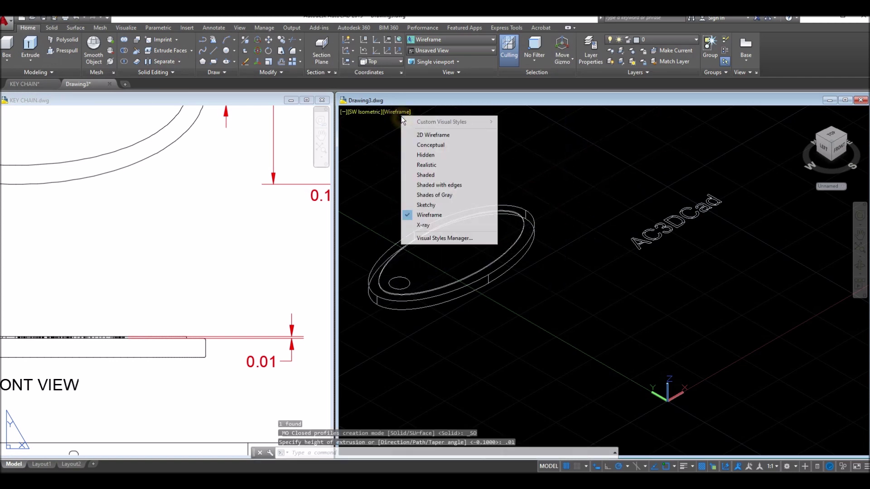
{"action": "left_click", "coordinate": [429, 166]}
{"action": "middle_click_drag", "start_coordinate": [427, 249], "coordinate": [537, 265], "text": "shift"}
{"action": "scroll", "coordinate": [423, 278], "scroll_direction": "up", "scroll_amount": 5}
{"action": "key", "text": "Escape"}
{"action": "left_click", "coordinate": [538, 260]}
{"action": "key", "text": "Escape"}
{"action": "left_click", "coordinate": [490, 312]}
{"action": "key", "text": "Escape"}
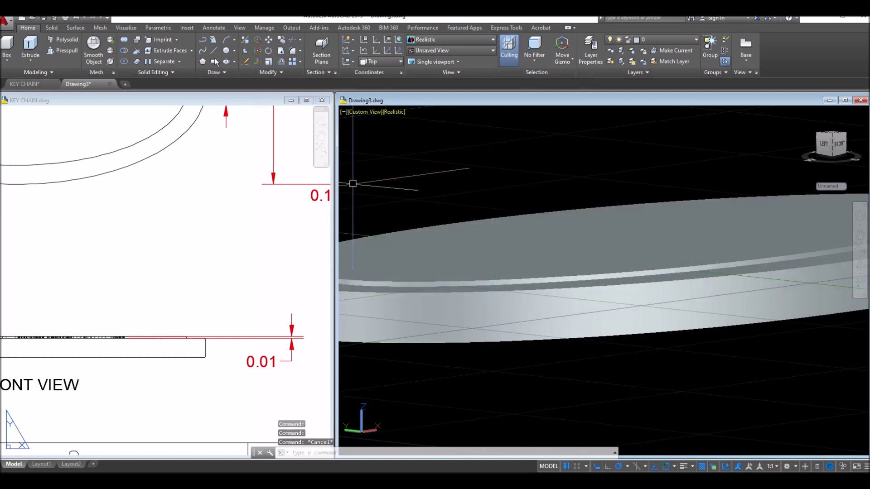
Step: Union the raised inner oval with the outer oval body
{"action": "left_click", "coordinate": [126, 40]}
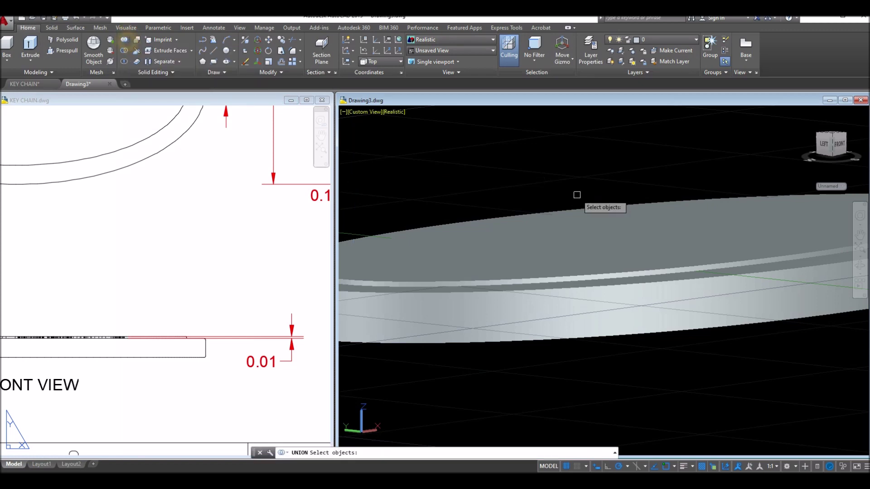
{"action": "left_click", "coordinate": [571, 220]}
{"action": "left_click", "coordinate": [634, 250]}
{"action": "left_click", "coordinate": [566, 312]}
{"action": "scroll", "coordinate": [565, 184], "scroll_direction": "down", "scroll_amount": 3}
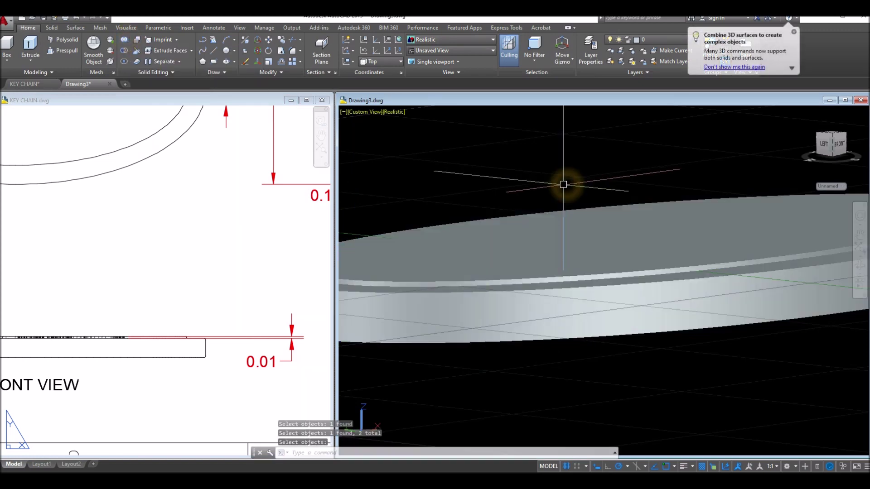
{"action": "scroll", "coordinate": [564, 184], "scroll_direction": "down", "scroll_amount": 2}
{"action": "right_click", "coordinate": [564, 185]}
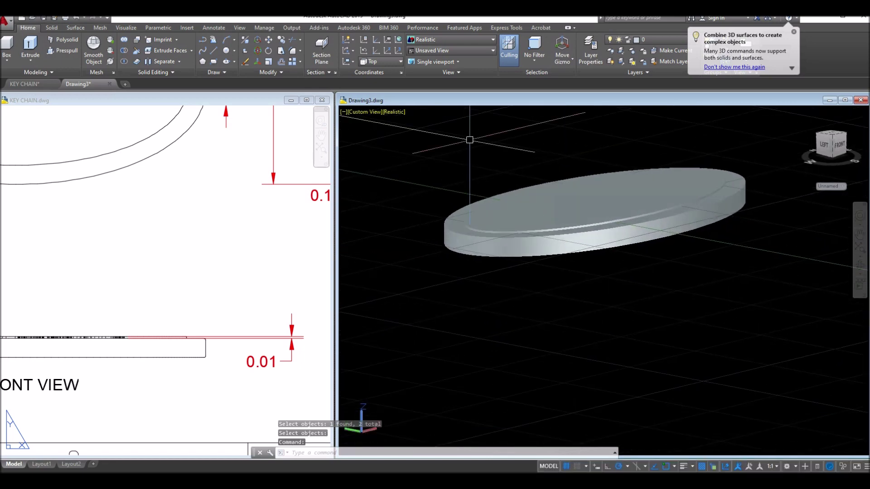
Step: Switch the viewport to the Wireframe visual style and extrude the ring-hole circle downward well past the underside of the body
{"action": "left_click", "coordinate": [398, 112]}
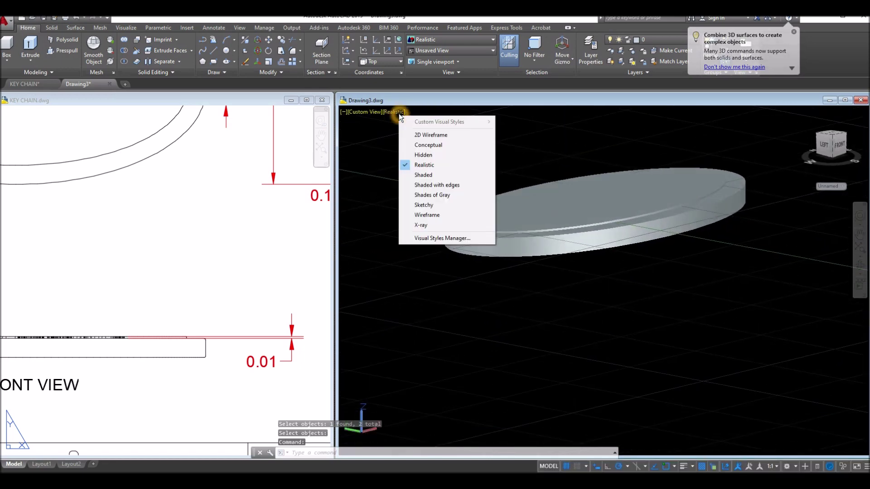
{"action": "left_click", "coordinate": [436, 215]}
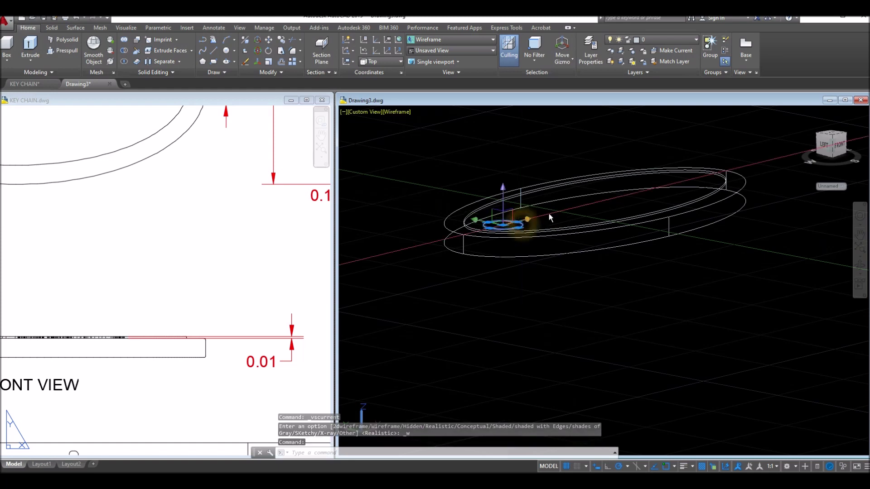
{"action": "left_click", "coordinate": [30, 48]}
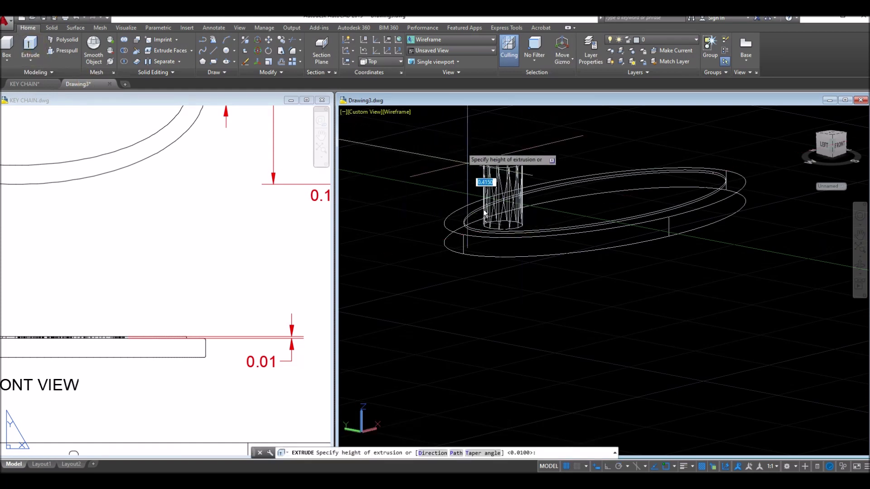
{"action": "left_click", "coordinate": [557, 387]}
Step: Move the ring-hole cylinder straight up along Z so that it passes completely through the oval body
{"action": "left_click", "coordinate": [511, 297]}
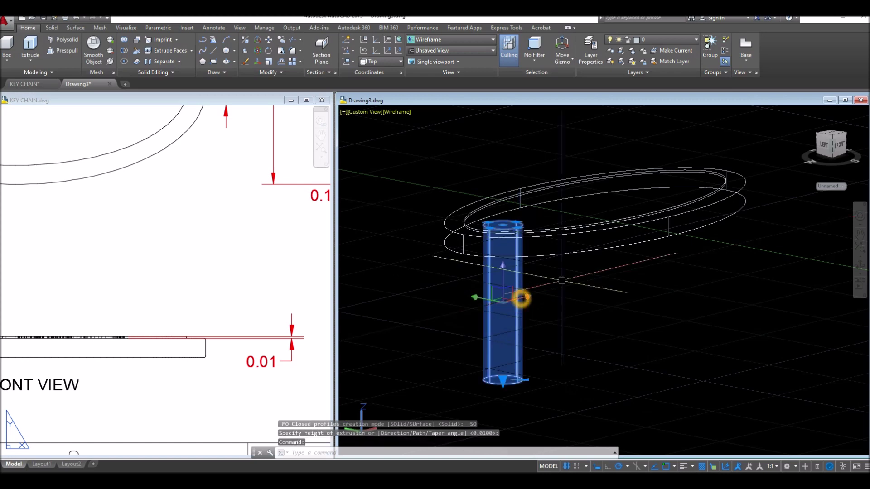
{"action": "right_click", "coordinate": [563, 280]}
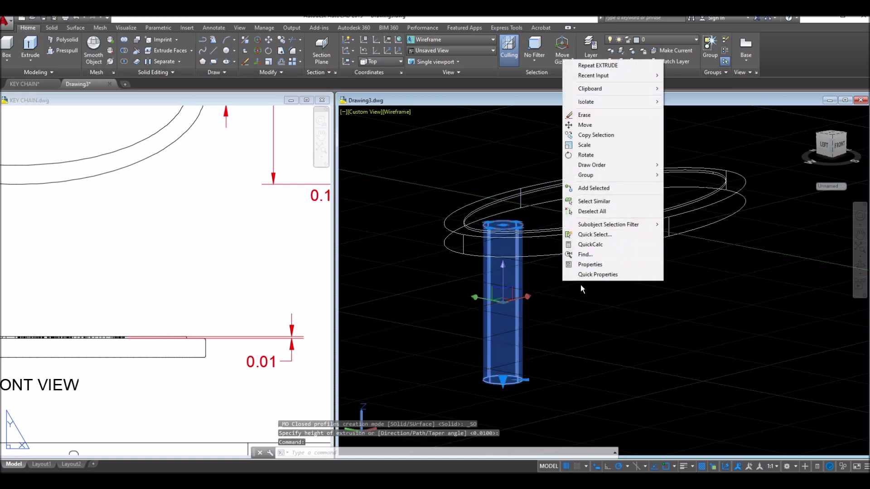
{"action": "left_click", "coordinate": [585, 125]}
{"action": "left_click", "coordinate": [646, 337]}
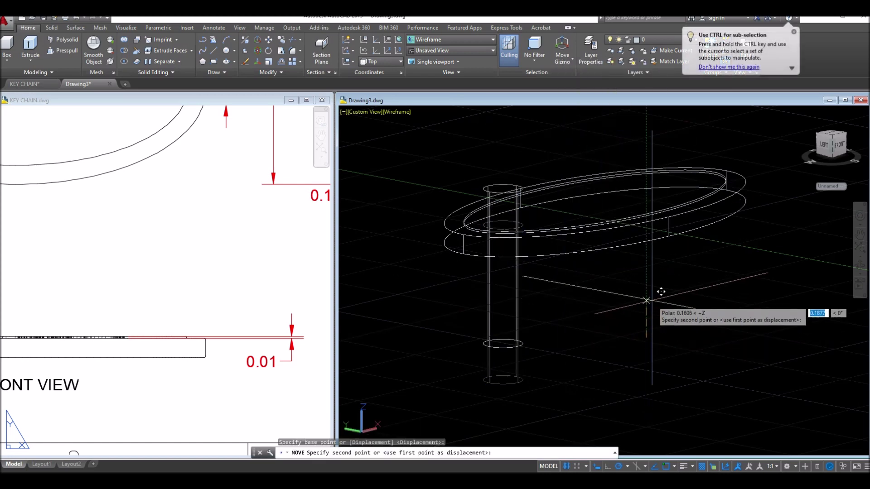
{"action": "left_click", "coordinate": [655, 271]}
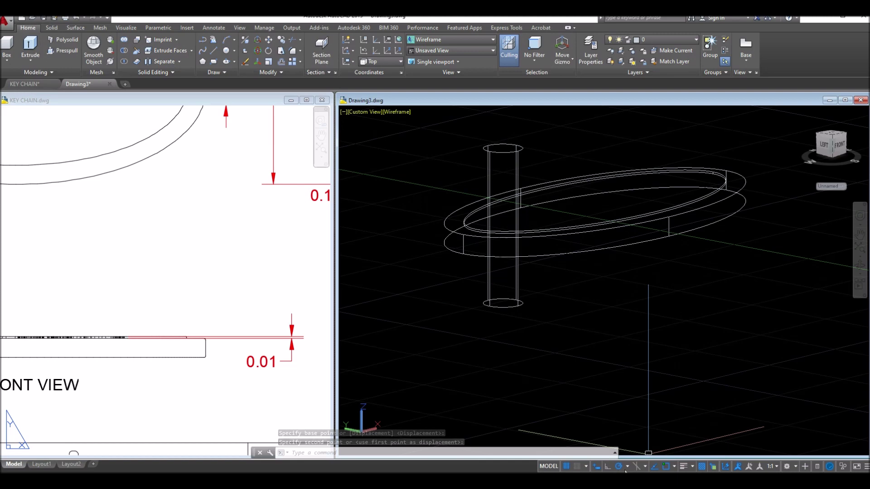
Step: Check the Dynamic Input, Polar Tracking and Object Snap Tracking settings
{"action": "left_click", "coordinate": [599, 466]}
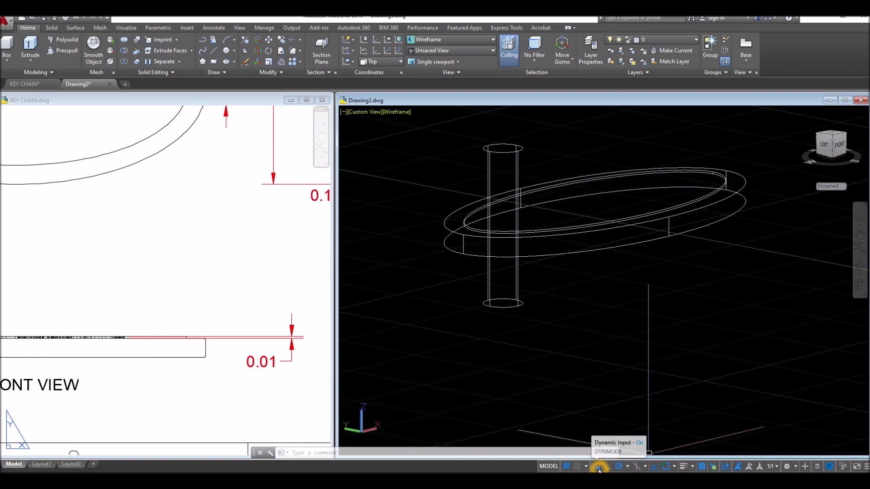
{"action": "left_click", "coordinate": [620, 467]}
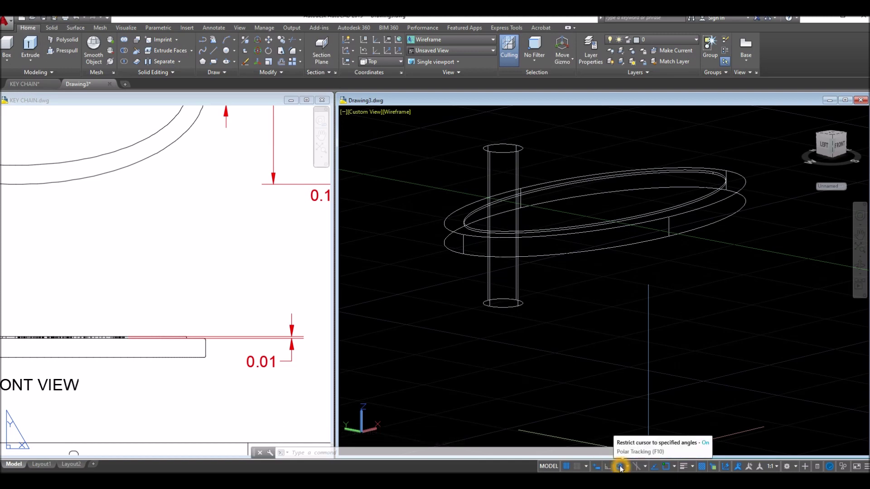
{"action": "left_click", "coordinate": [654, 467]}
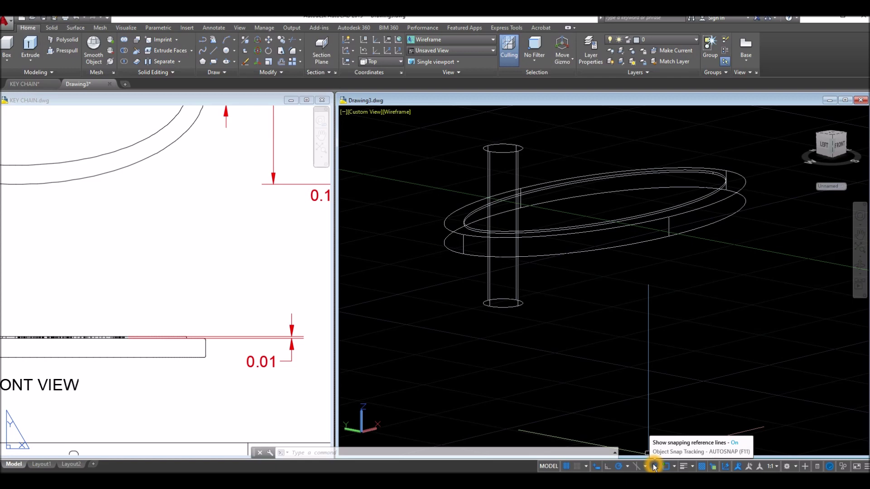
Step: Switch the viewport to the Realistic visual style and subtract the cylinder from the oval body to cut the ring hole
{"action": "left_click", "coordinate": [398, 112]}
{"action": "left_click", "coordinate": [429, 165]}
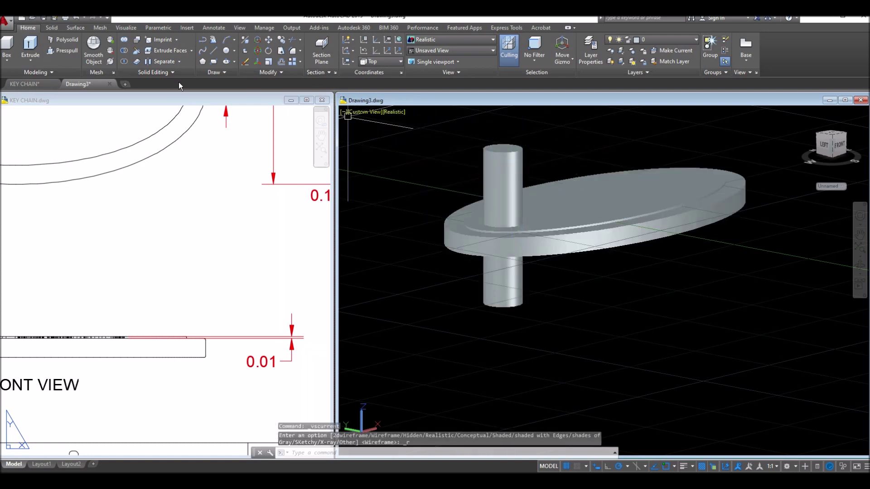
{"action": "left_click", "coordinate": [125, 51]}
{"action": "left_click", "coordinate": [562, 201]}
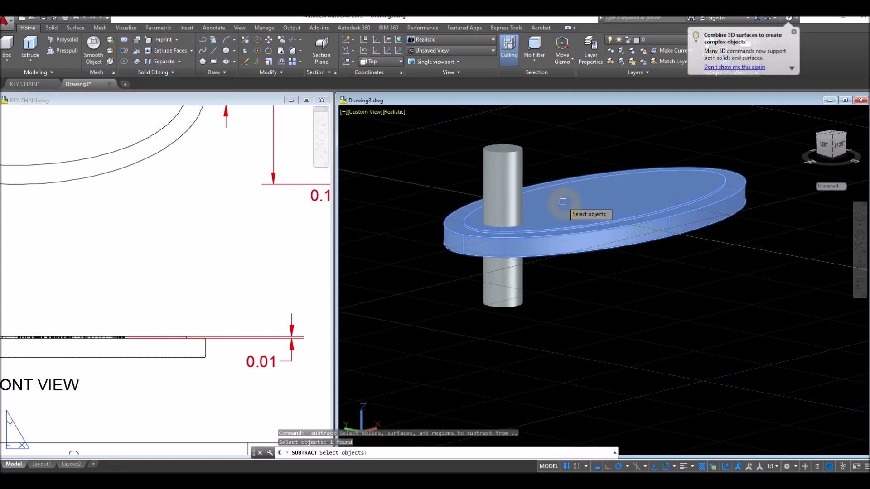
{"action": "right_click", "coordinate": [573, 150]}
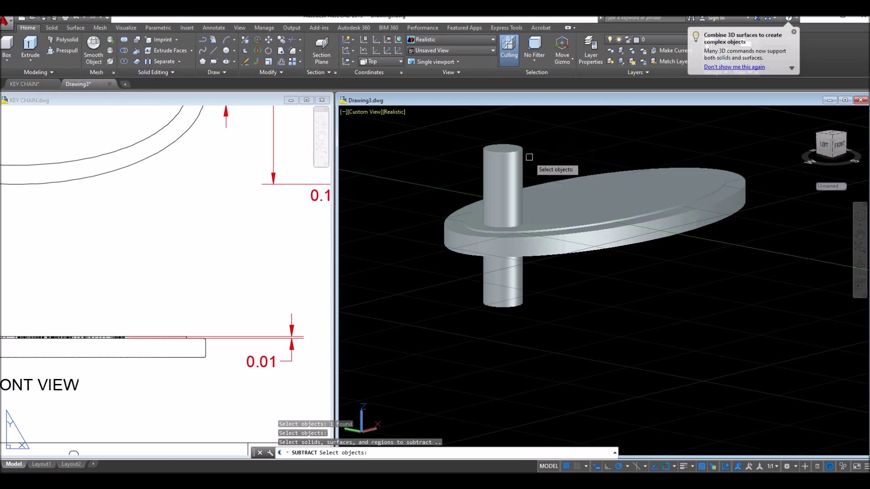
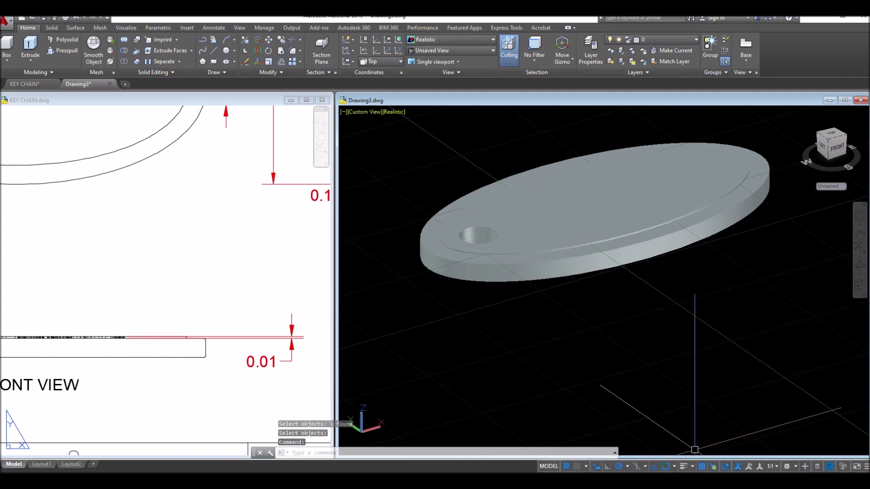
Step: Turn off the grid display in the Drawing3 viewport
{"action": "left_click", "coordinate": [570, 466]}
{"action": "scroll", "coordinate": [599, 398], "scroll_direction": "down", "scroll_amount": 3}
{"action": "middle_click_drag", "start_coordinate": [600, 307], "coordinate": [593, 328], "text": "shift"}
{"action": "middle_click_drag", "start_coordinate": [676, 297], "coordinate": [625, 301]}
{"action": "scroll", "coordinate": [715, 298], "scroll_direction": "up", "scroll_amount": 2}
Step: Try to move the AC3DCad lettering onto the oval's top face, using the Center of face 3D object snap for the destination
{"action": "left_click", "coordinate": [743, 306]}
{"action": "left_click", "coordinate": [591, 229]}
{"action": "right_click", "coordinate": [680, 171]}
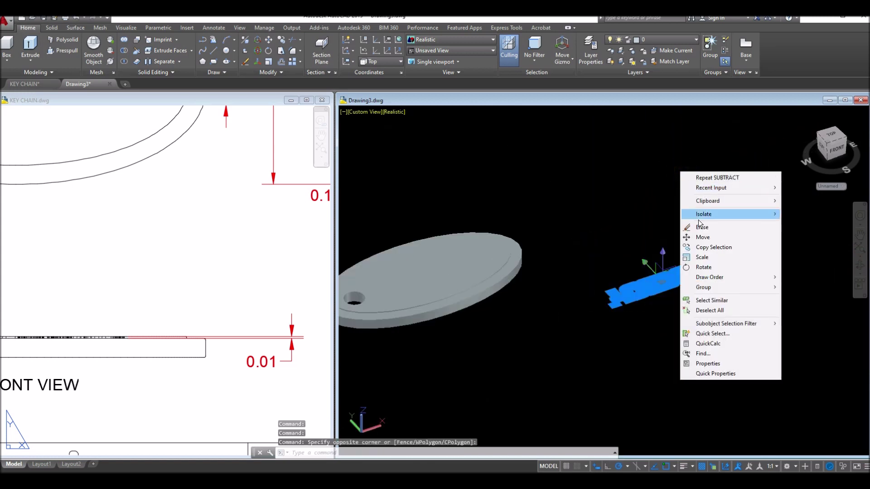
{"action": "left_click", "coordinate": [703, 237]}
{"action": "scroll", "coordinate": [672, 289], "scroll_direction": "up", "scroll_amount": 4}
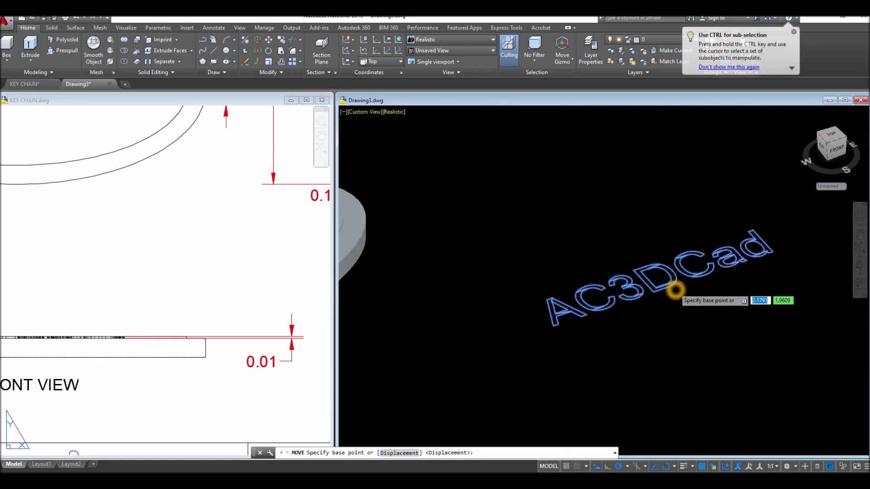
{"action": "left_click", "coordinate": [631, 259]}
{"action": "scroll", "coordinate": [667, 287], "scroll_direction": "down", "scroll_amount": 5}
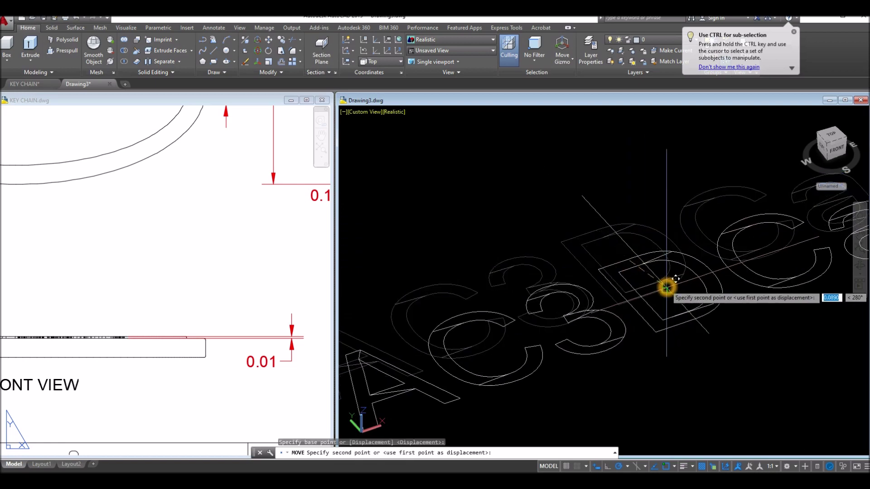
{"action": "middle_click_drag", "start_coordinate": [584, 296], "coordinate": [725, 290]}
{"action": "scroll", "coordinate": [627, 277], "scroll_direction": "up", "scroll_amount": 5}
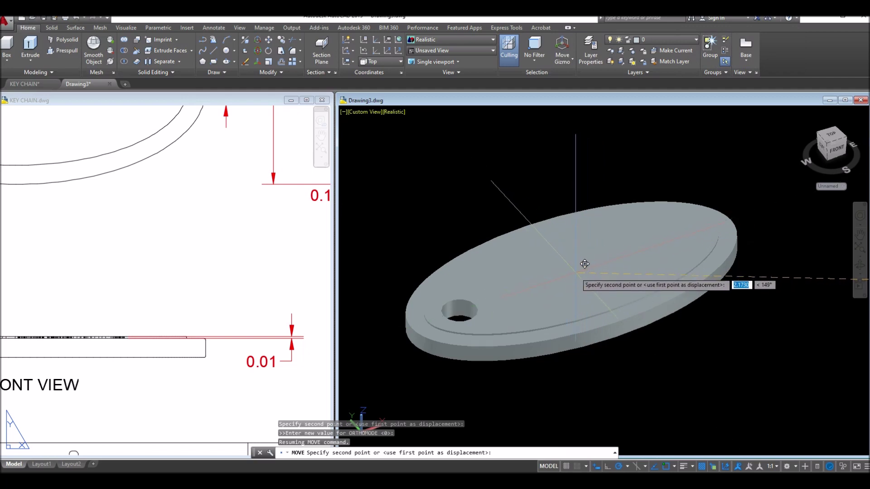
{"action": "right_click", "coordinate": [588, 178], "text": "shift"}
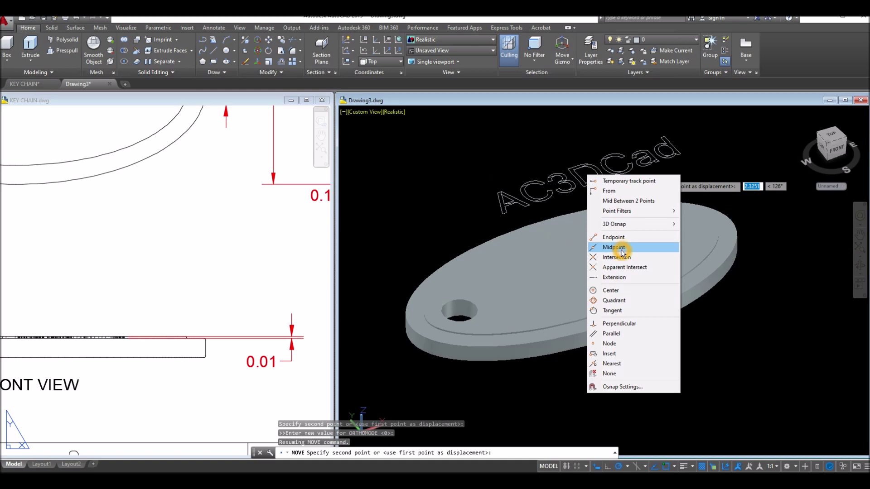
{"action": "left_click", "coordinate": [633, 231]}
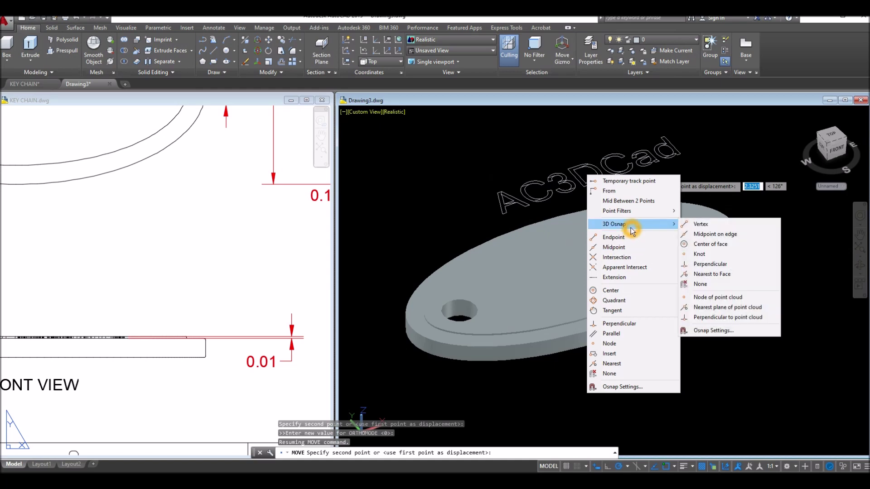
{"action": "left_click", "coordinate": [722, 247]}
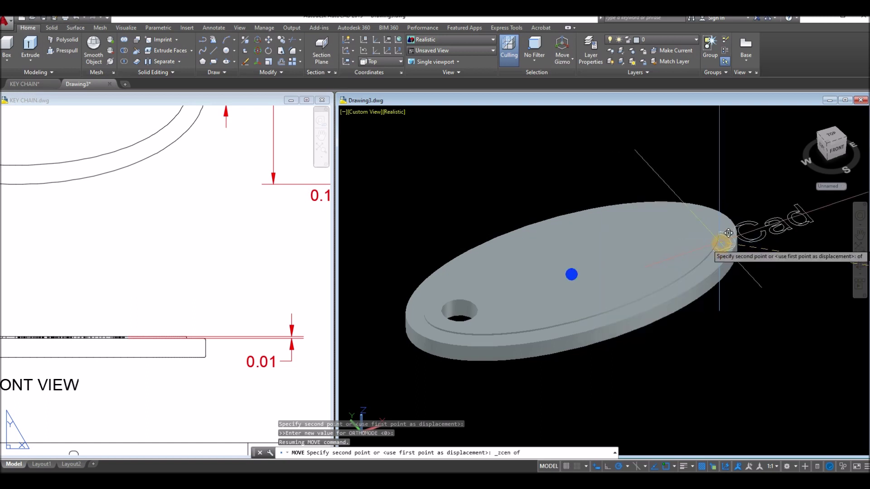
{"action": "left_click", "coordinate": [602, 265]}
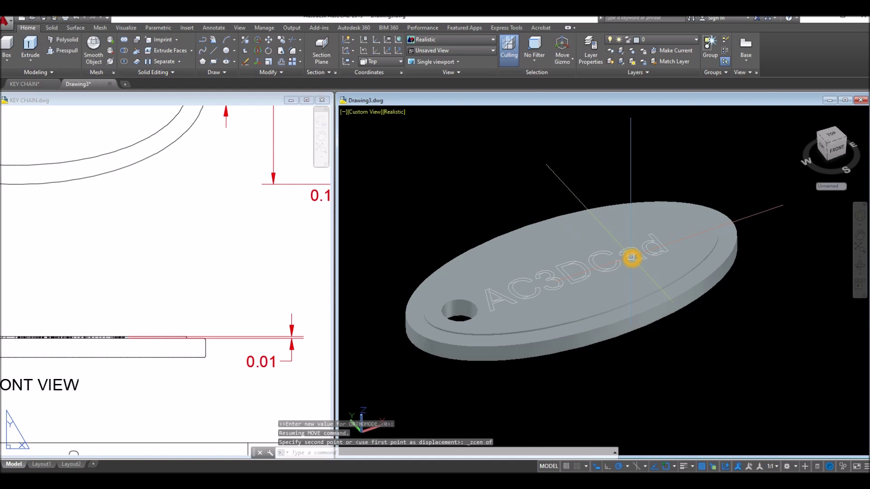
Step: Move the AC3DCad lettering outlines from a base point in the letter D to the top face of the oval, using the Center of face 3D snap
{"action": "left_click", "coordinate": [497, 278]}
{"action": "left_click", "coordinate": [468, 222]}
{"action": "left_click", "coordinate": [697, 348]}
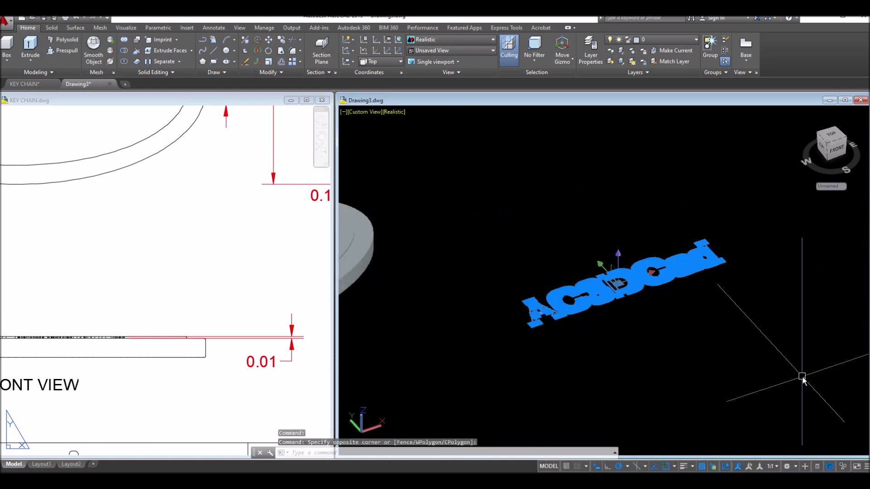
{"action": "right_click", "coordinate": [718, 317]}
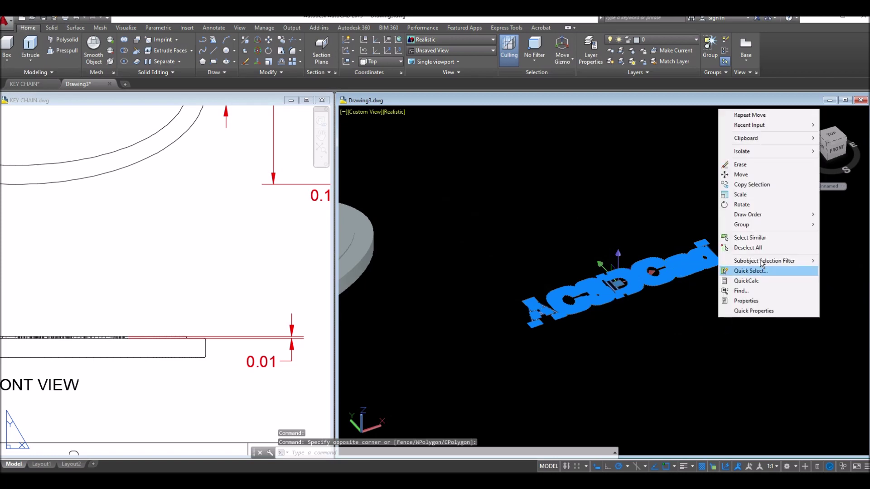
{"action": "left_click", "coordinate": [743, 172]}
{"action": "scroll", "coordinate": [648, 295], "scroll_direction": "up", "scroll_amount": 5}
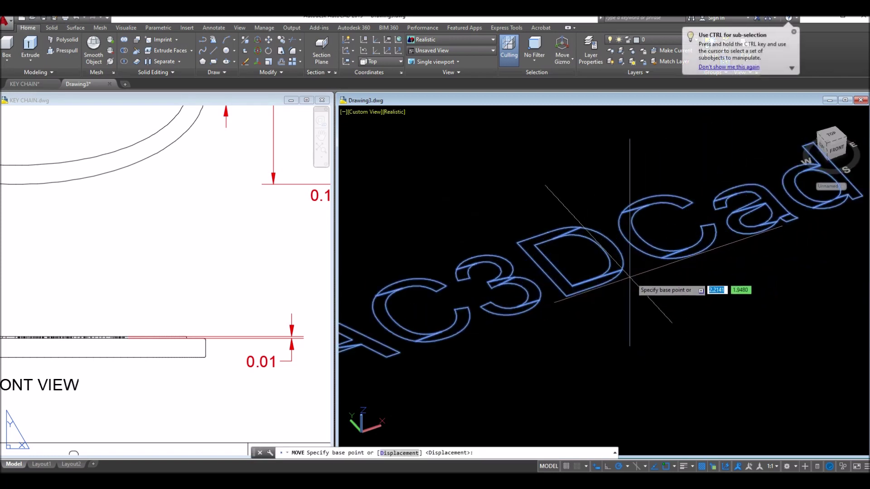
{"action": "left_click", "coordinate": [573, 259]}
{"action": "scroll", "coordinate": [576, 259], "scroll_direction": "down", "scroll_amount": 6}
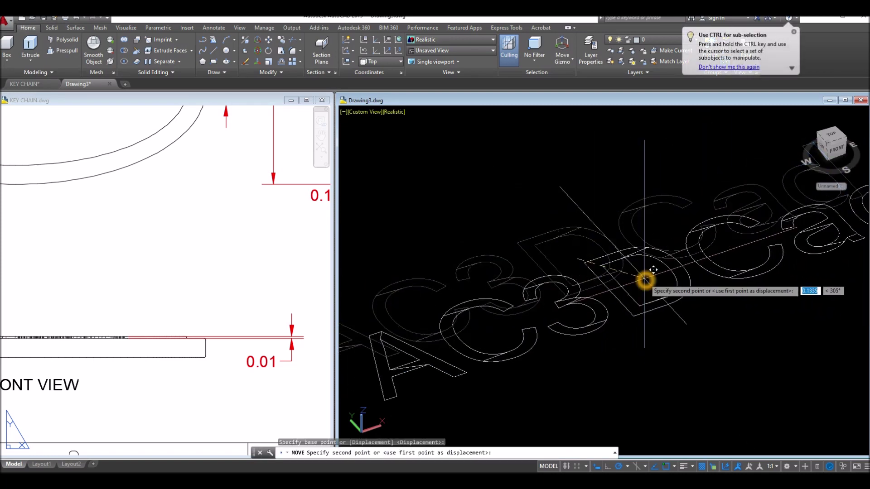
{"action": "scroll", "coordinate": [548, 287], "scroll_direction": "down", "scroll_amount": 2}
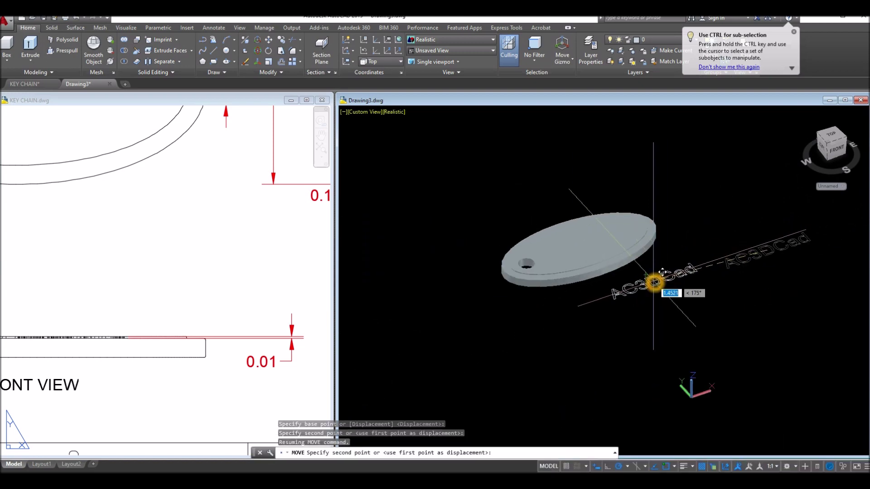
{"action": "scroll", "coordinate": [659, 281], "scroll_direction": "up", "scroll_amount": 3}
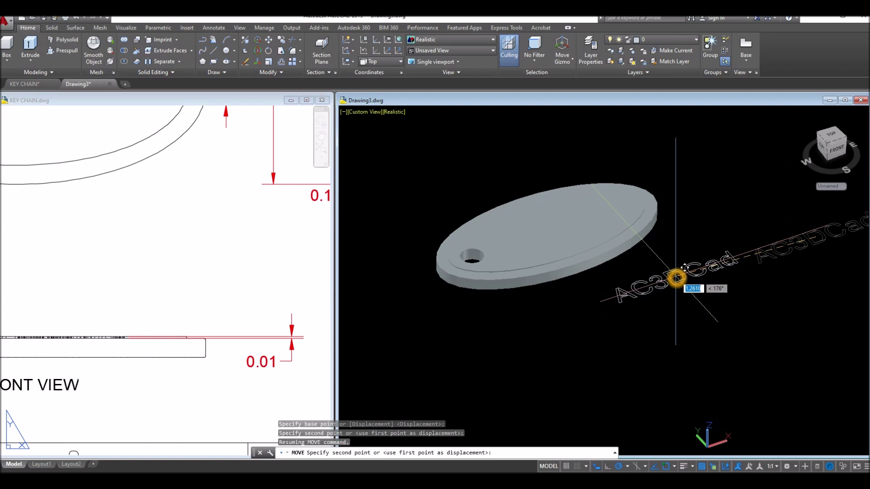
{"action": "right_click", "coordinate": [676, 278], "text": "shift"}
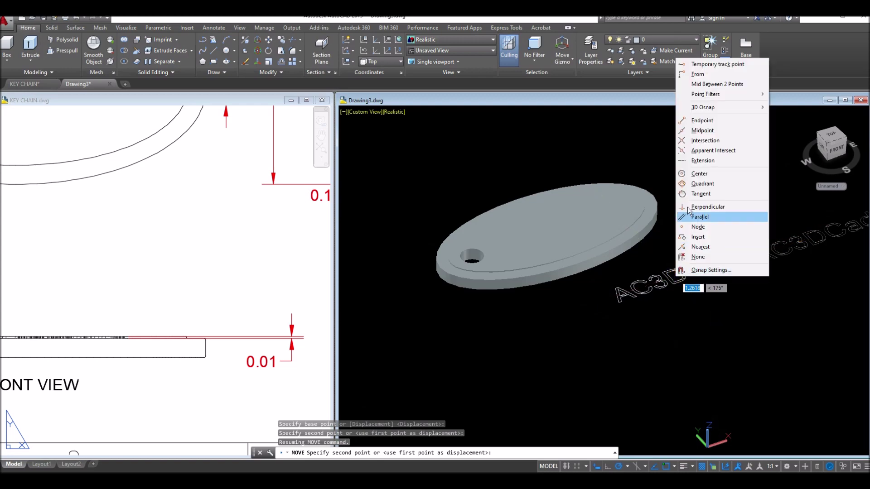
{"action": "mouse_move", "coordinate": [719, 107]}
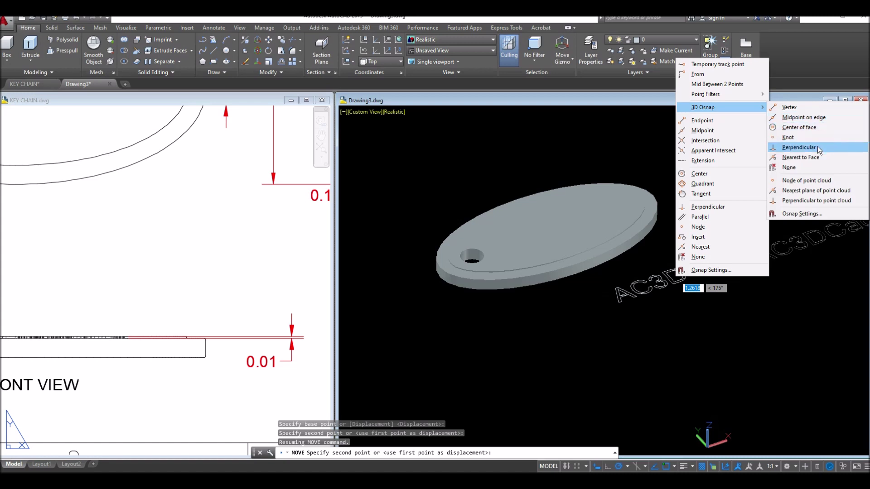
{"action": "left_click", "coordinate": [815, 128]}
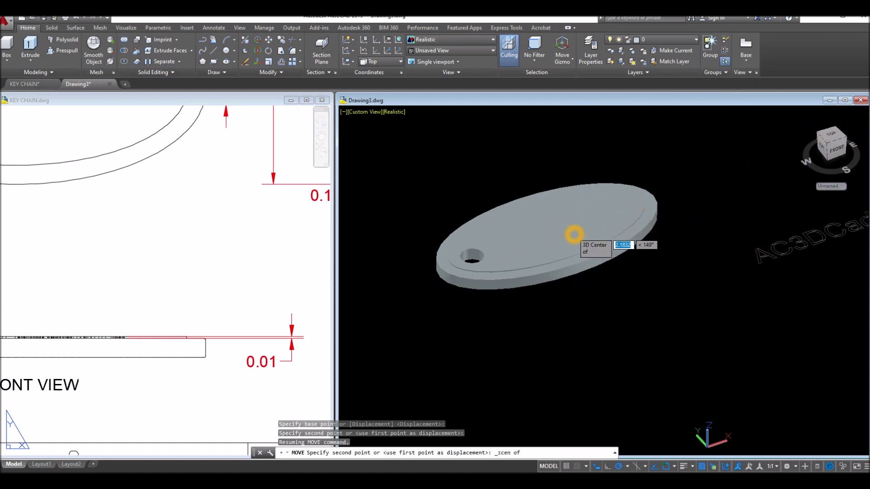
{"action": "left_click", "coordinate": [574, 234]}
Step: Switch the Drawing3 viewport to the top view and the Wireframe visual style
{"action": "middle_click_drag", "start_coordinate": [624, 226], "coordinate": [598, 249], "text": "shift"}
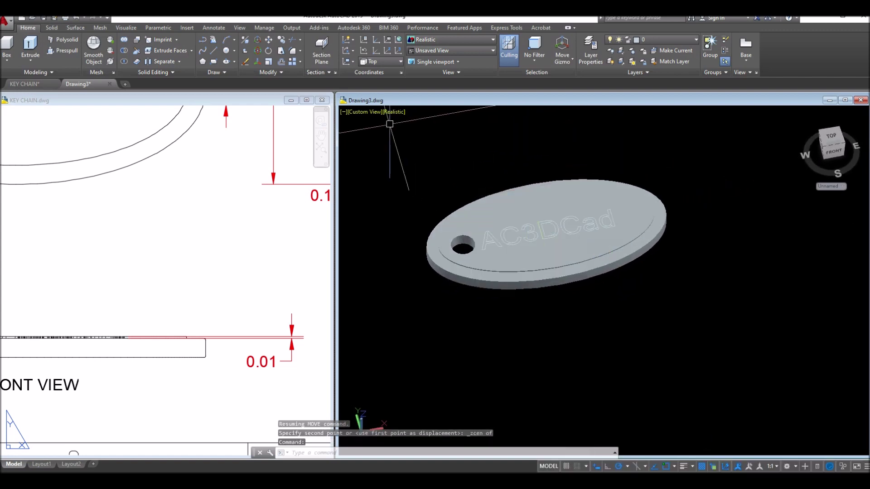
{"action": "left_click", "coordinate": [369, 111]}
{"action": "left_click", "coordinate": [413, 137]}
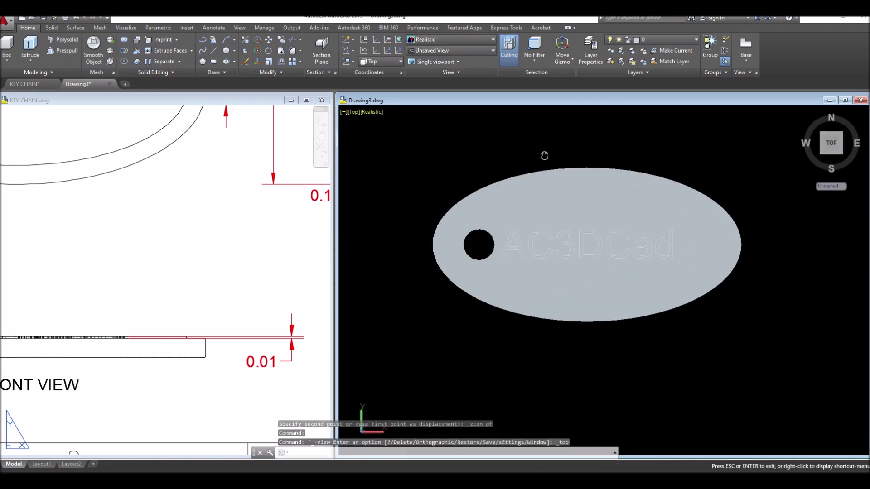
{"action": "left_click", "coordinate": [375, 113]}
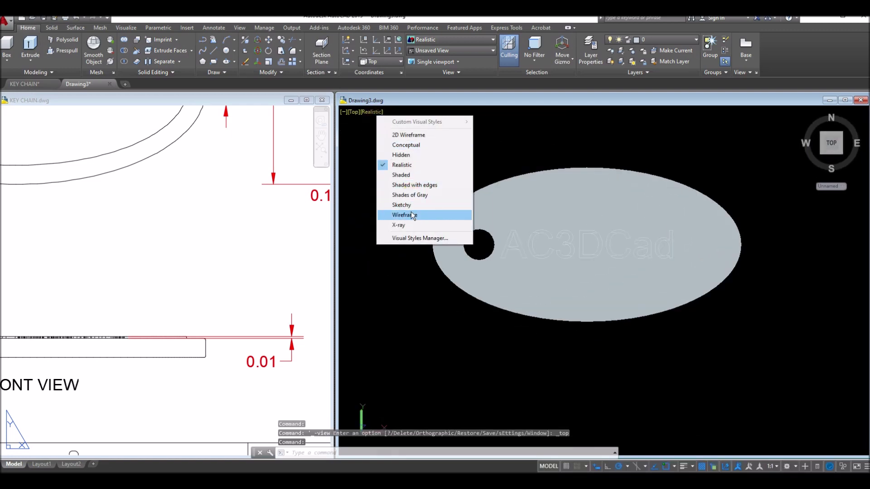
{"action": "left_click", "coordinate": [413, 214]}
{"action": "left_click", "coordinate": [697, 270]}
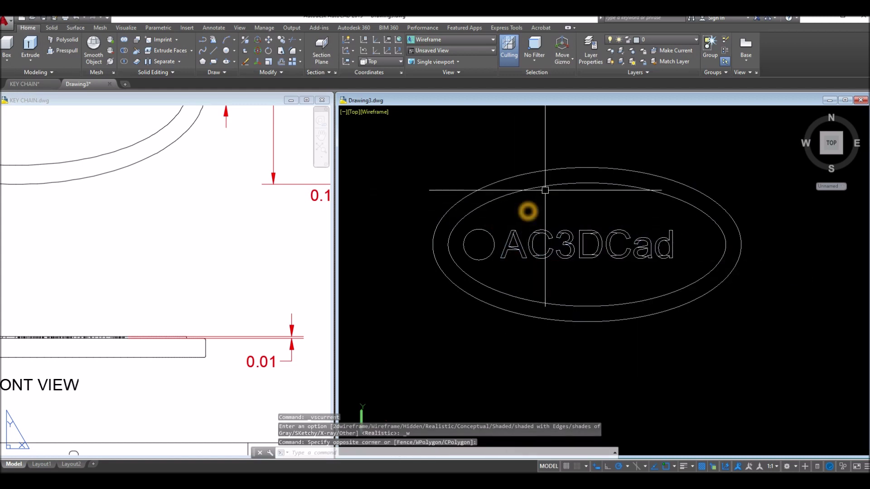
Step: Move the oval body about 0.09 at 180° along the X axis, relative to the AC3DCad lettering
{"action": "left_click", "coordinate": [545, 183]}
{"action": "right_click", "coordinate": [530, 151]}
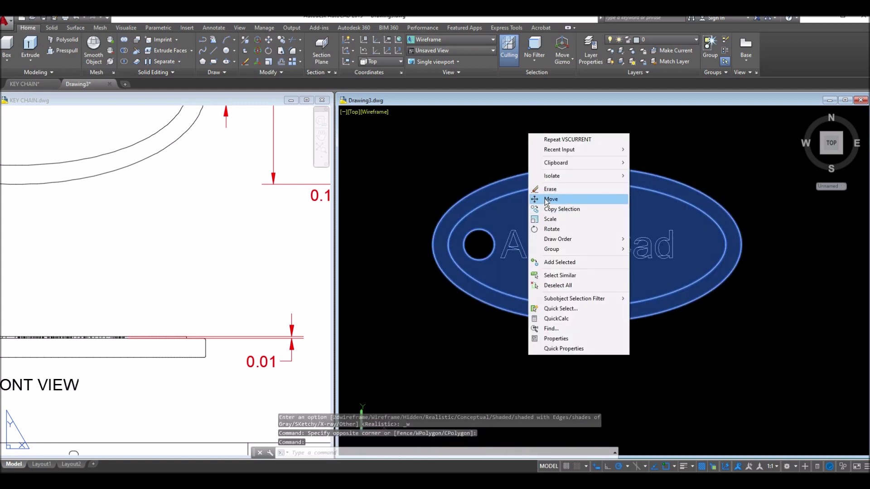
{"action": "left_click", "coordinate": [546, 198]}
{"action": "left_click", "coordinate": [763, 181]}
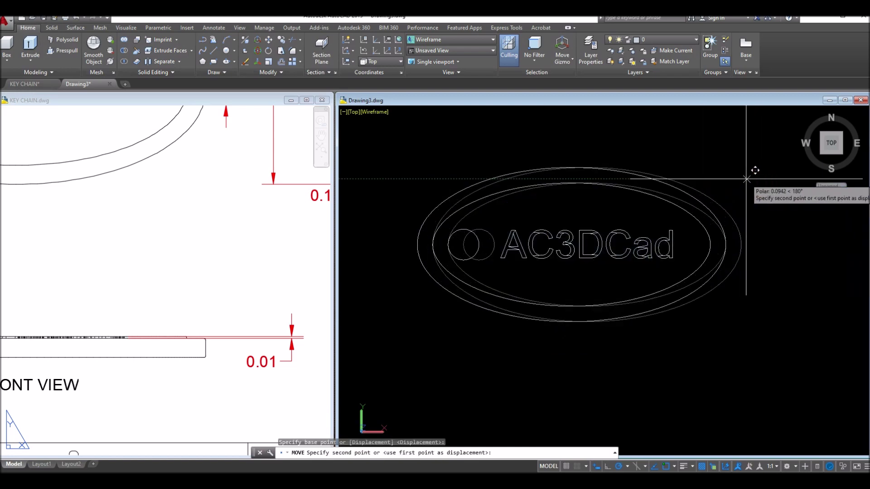
{"action": "left_click", "coordinate": [747, 180]}
Step: Copy the whole key chain, body and lettering together, to a clear spot beside the original in the positive X direction
{"action": "middle_click_drag", "start_coordinate": [745, 208], "coordinate": [689, 162]}
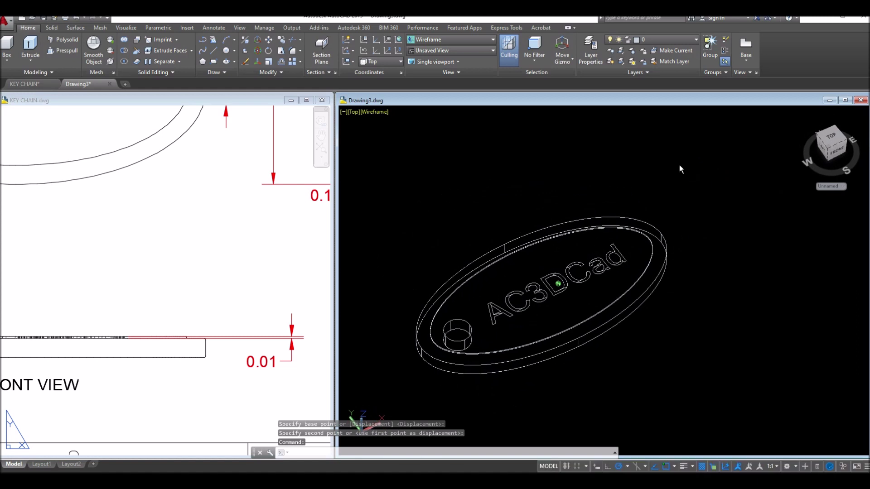
{"action": "scroll", "coordinate": [369, 201], "scroll_direction": "down", "scroll_amount": 2}
{"action": "left_click", "coordinate": [373, 190]}
{"action": "left_click", "coordinate": [639, 336]}
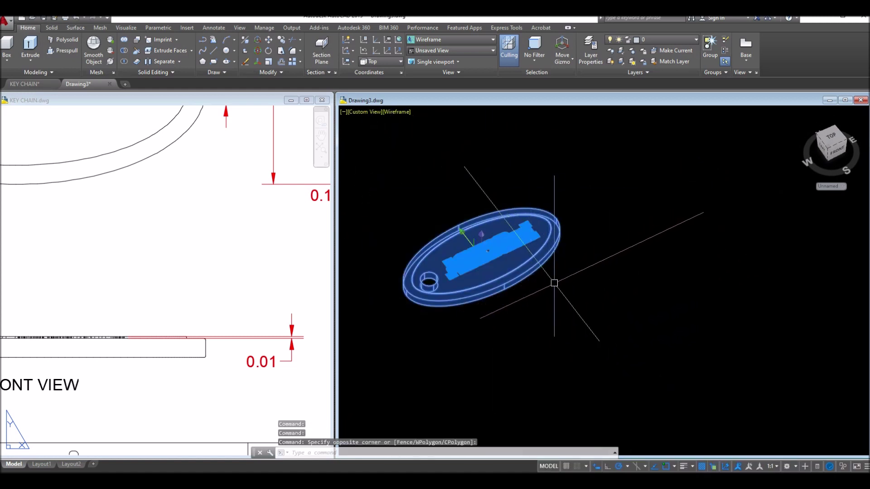
{"action": "right_click", "coordinate": [608, 214]}
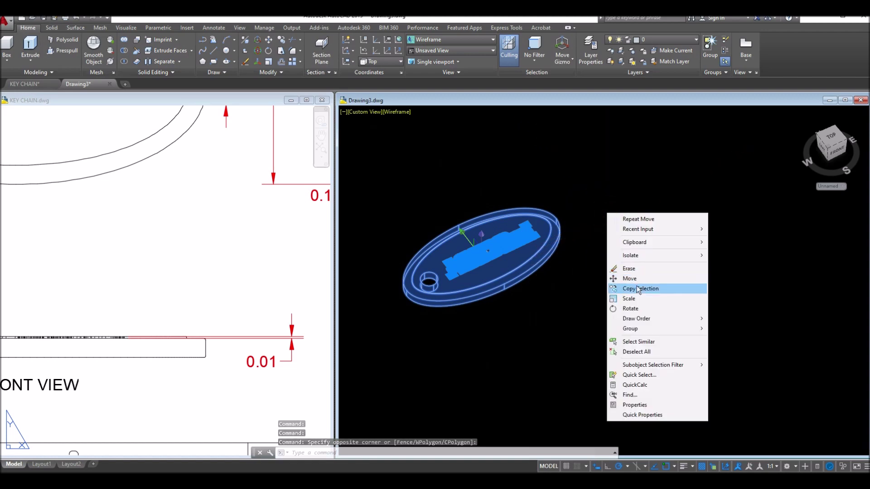
{"action": "left_click", "coordinate": [640, 289]}
{"action": "left_click", "coordinate": [620, 294]}
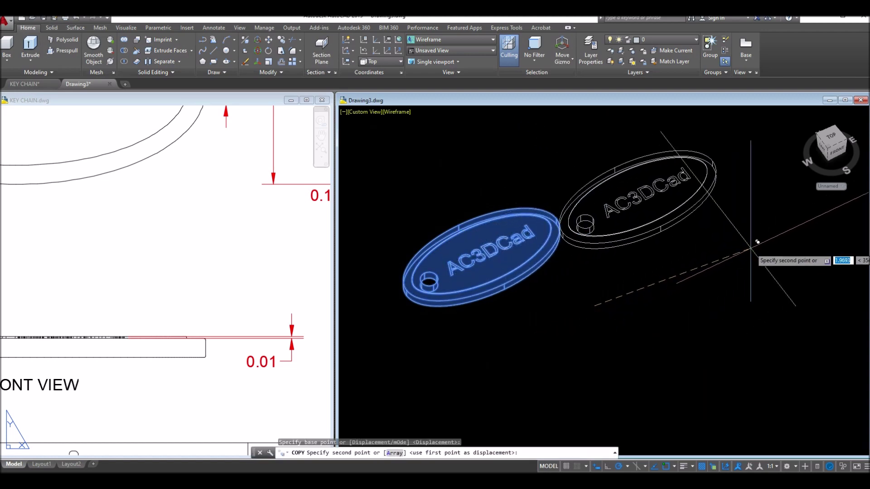
{"action": "left_click", "coordinate": [753, 234]}
{"action": "right_click", "coordinate": [620, 271]}
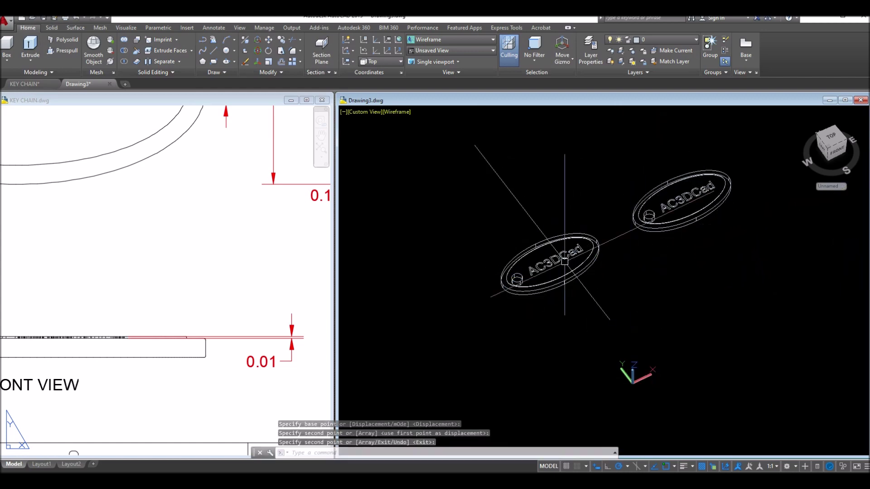
Step: Extrude all the AC3DCad lettering outlines on the original key chain to a height of .01
{"action": "scroll", "coordinate": [458, 233], "scroll_direction": "up", "scroll_amount": 3}
{"action": "left_click", "coordinate": [456, 236]}
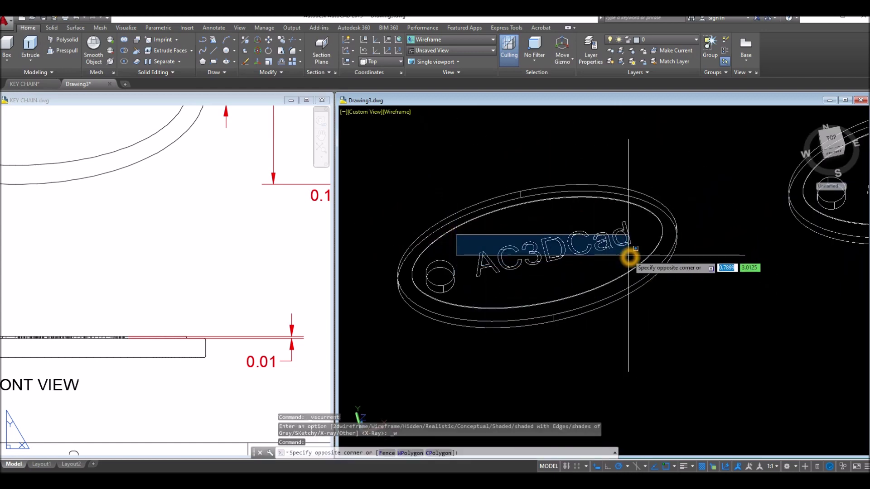
{"action": "left_click", "coordinate": [629, 257]}
{"action": "left_click", "coordinate": [566, 238]}
{"action": "left_click", "coordinate": [516, 225]}
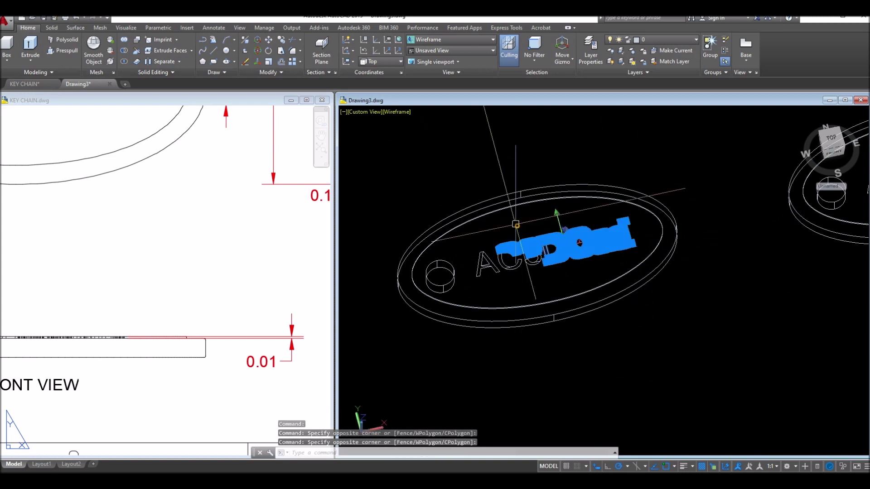
{"action": "left_click", "coordinate": [570, 274]}
{"action": "left_click", "coordinate": [479, 235]}
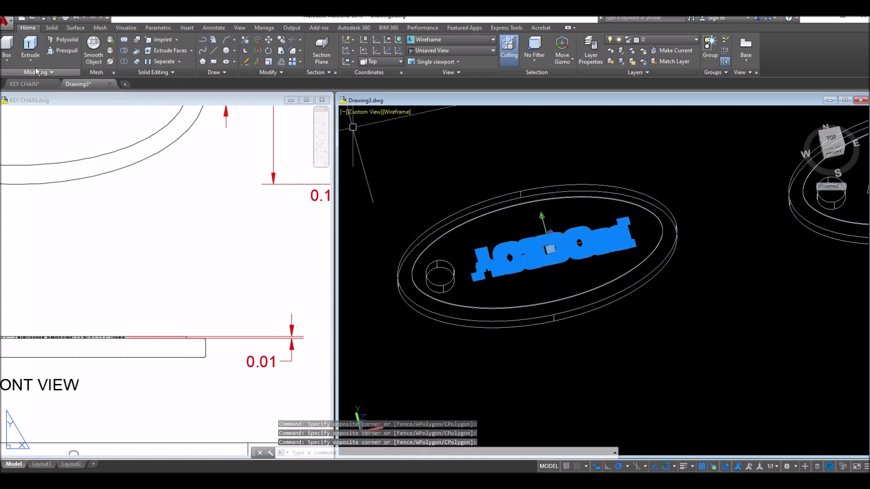
{"action": "left_click", "coordinate": [30, 46]}
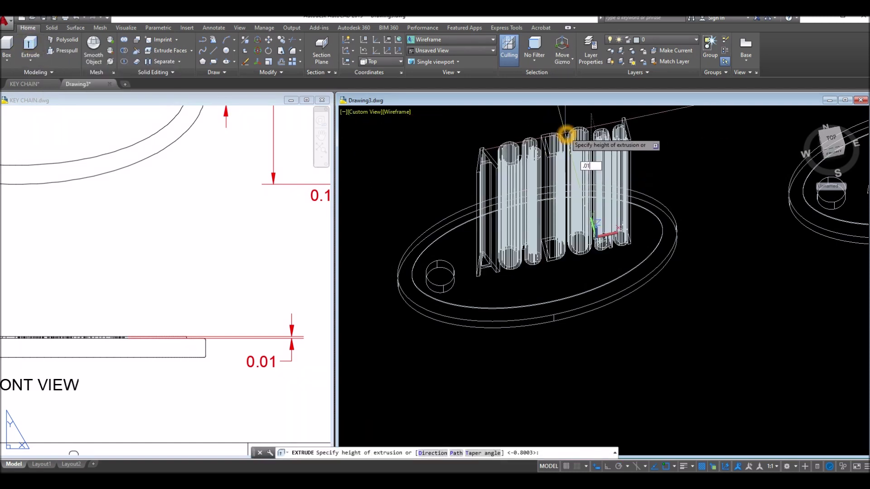
{"action": "type", "text": ".01"}
{"action": "key", "text": "Return"}
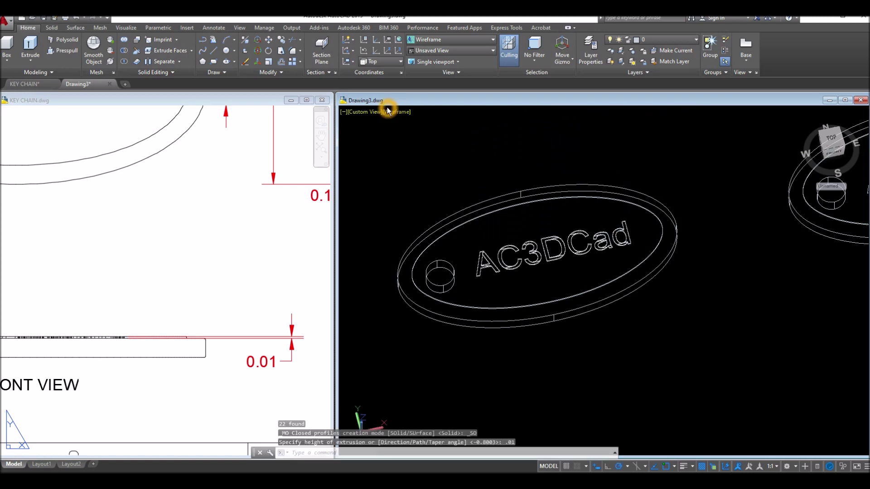
Step: Switch the viewport to the Realistic visual style and inspect the extruded lettering on the original key chain
{"action": "left_click", "coordinate": [400, 113]}
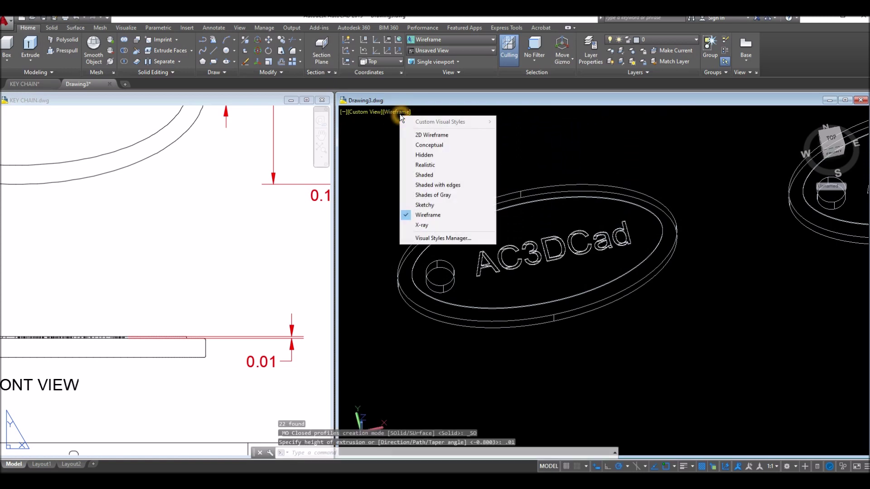
{"action": "left_click", "coordinate": [433, 165]}
{"action": "middle_click_drag", "start_coordinate": [529, 195], "coordinate": [553, 157], "text": "shift"}
{"action": "scroll", "coordinate": [532, 280], "scroll_direction": "up", "scroll_amount": 4}
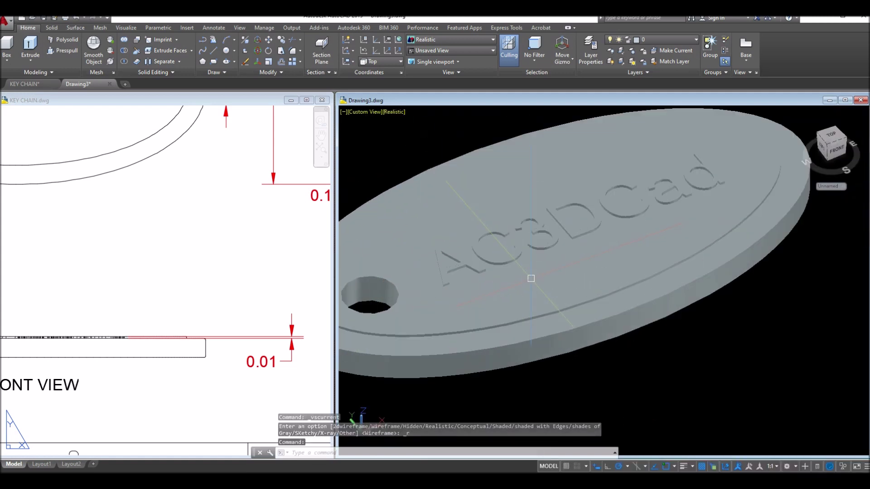
{"action": "scroll", "coordinate": [521, 277], "scroll_direction": "down", "scroll_amount": 5}
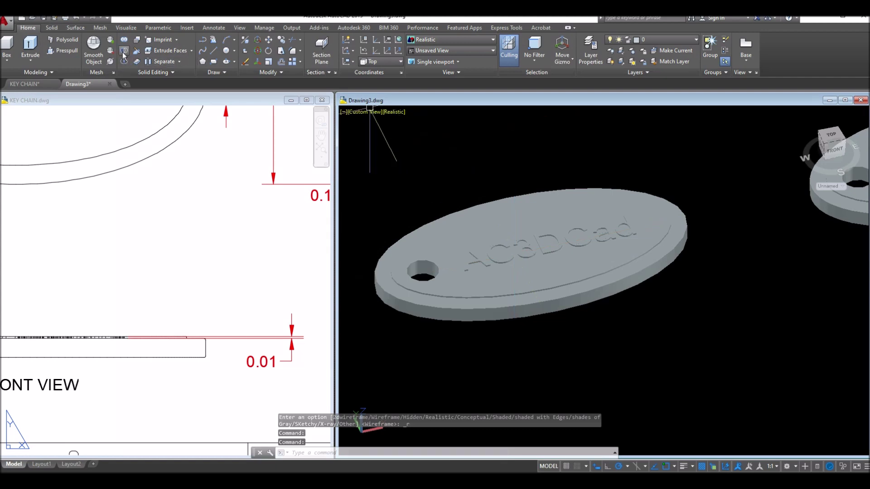
Step: Union the original key chain's oval body with its extruded lettering and select the result to check it
{"action": "left_click", "coordinate": [124, 42]}
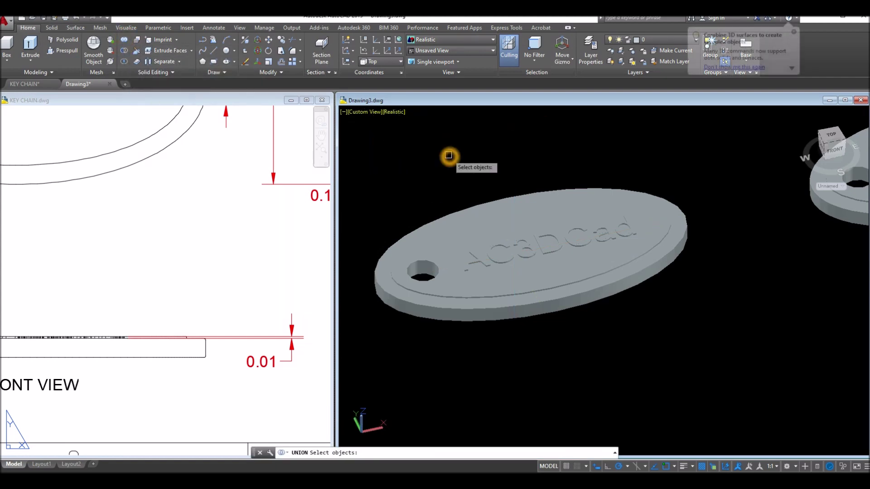
{"action": "scroll", "coordinate": [444, 159], "scroll_direction": "down", "scroll_amount": 2}
{"action": "left_click", "coordinate": [360, 147]}
{"action": "left_click", "coordinate": [656, 278]}
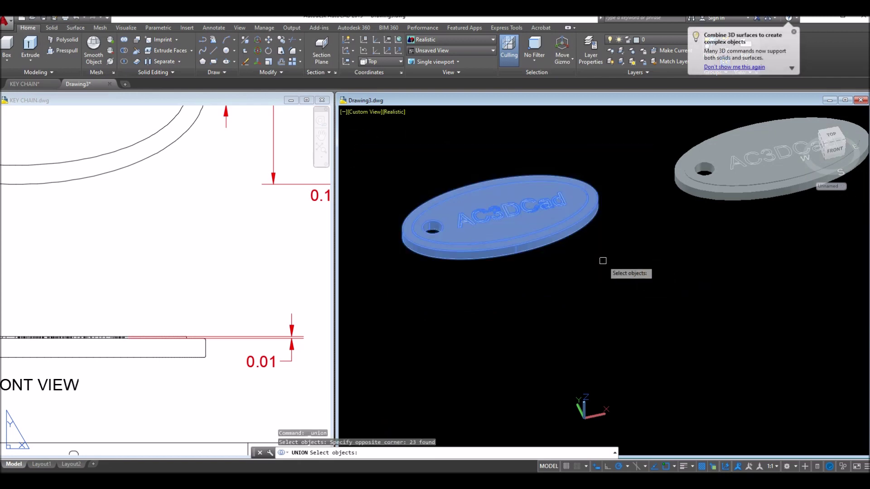
{"action": "key", "text": "Return"}
{"action": "left_click", "coordinate": [564, 231]}
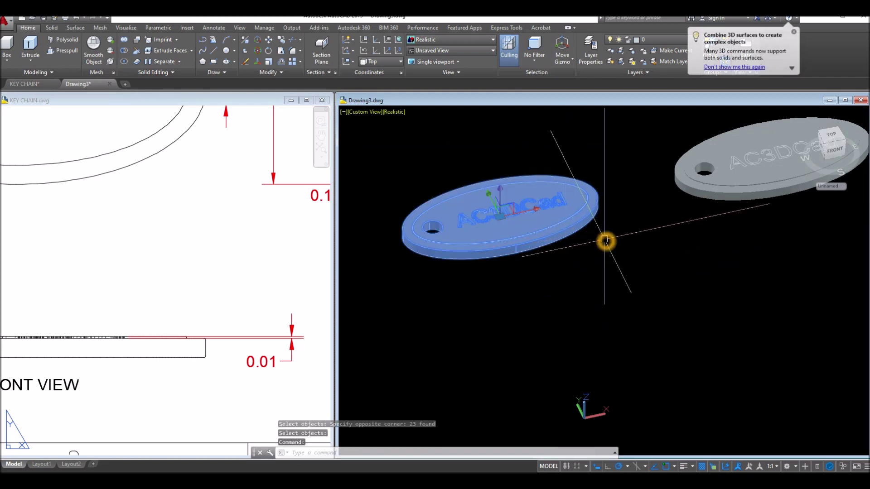
{"action": "key", "text": "Escape"}
Step: Bring the copied key chain into view and display it in the Wireframe visual style
{"action": "middle_click_drag", "start_coordinate": [619, 236], "coordinate": [485, 288]}
{"action": "scroll", "coordinate": [686, 208], "scroll_direction": "up", "scroll_amount": 6}
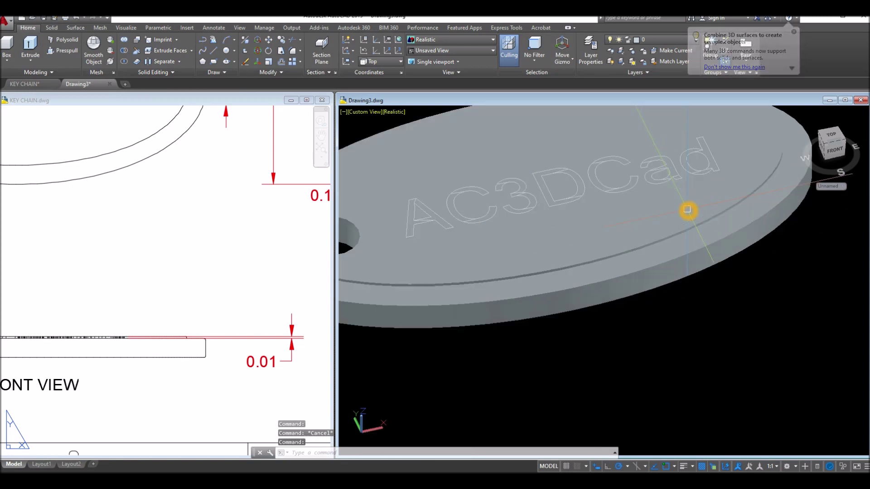
{"action": "scroll", "coordinate": [743, 231], "scroll_direction": "down", "scroll_amount": 3}
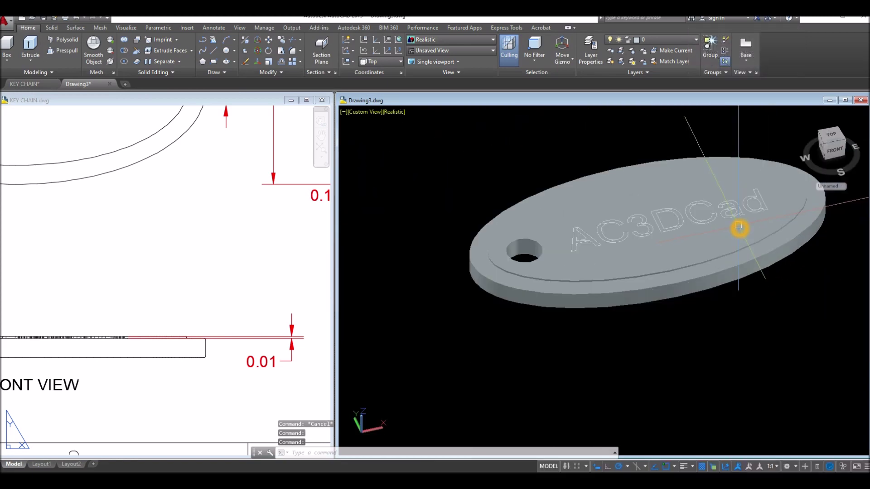
{"action": "left_click", "coordinate": [389, 113]}
{"action": "left_click", "coordinate": [426, 216]}
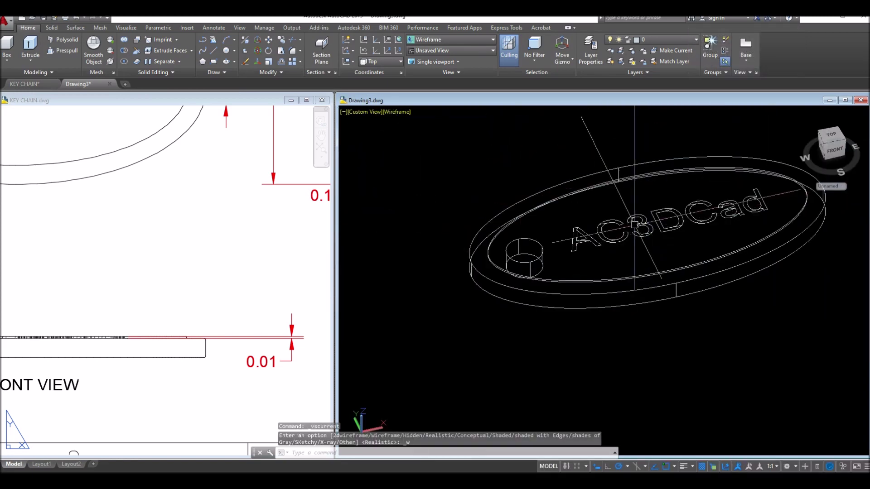
{"action": "middle_click_drag", "start_coordinate": [598, 214], "coordinate": [566, 208], "text": "shift"}
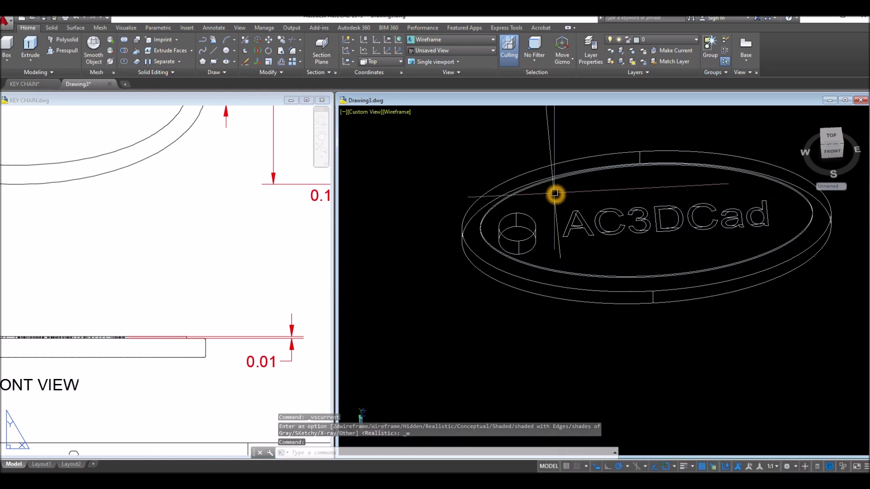
Step: Extrude all the AC3DCad lettering outlines on the copied key chain .01 downward into the oval body
{"action": "left_click", "coordinate": [554, 192]}
{"action": "left_click", "coordinate": [781, 236]}
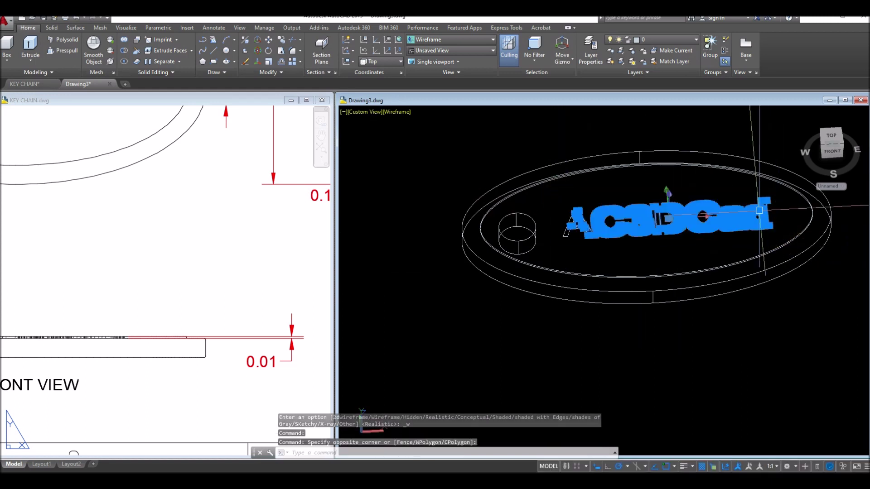
{"action": "left_click", "coordinate": [599, 245]}
{"action": "left_click", "coordinate": [582, 202]}
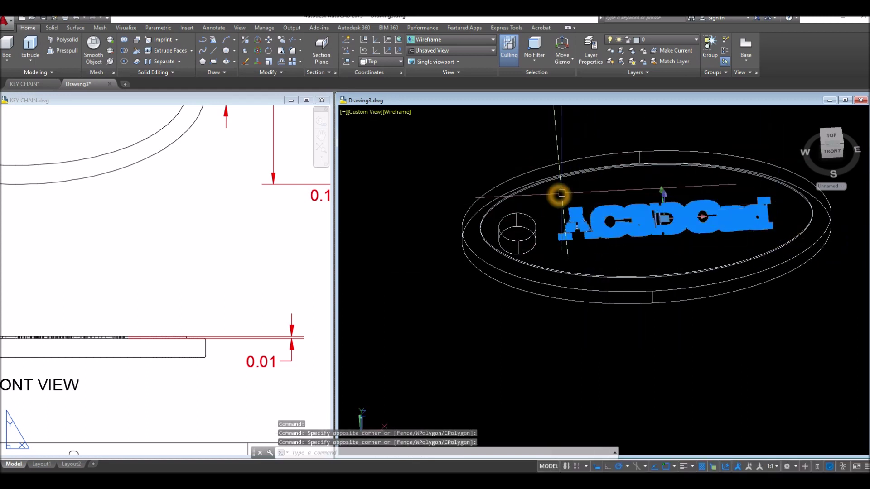
{"action": "left_click", "coordinate": [28, 43]}
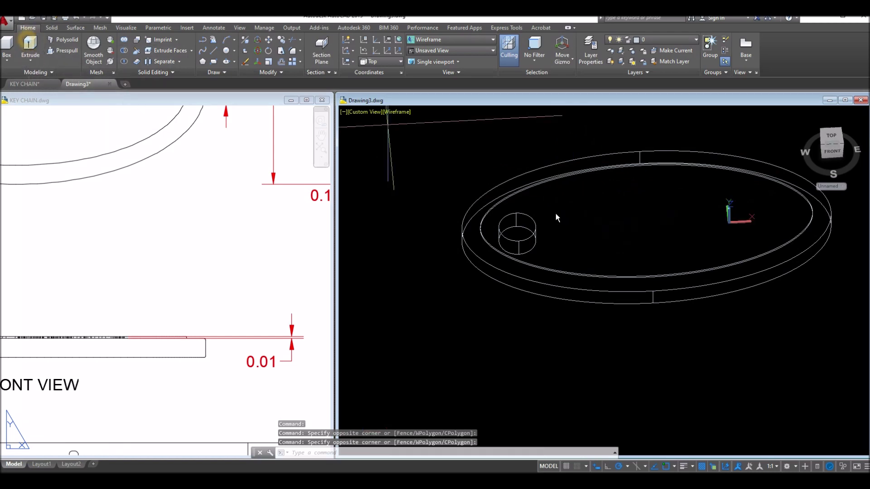
{"action": "middle_click_drag", "start_coordinate": [570, 219], "coordinate": [593, 175], "text": "shift"}
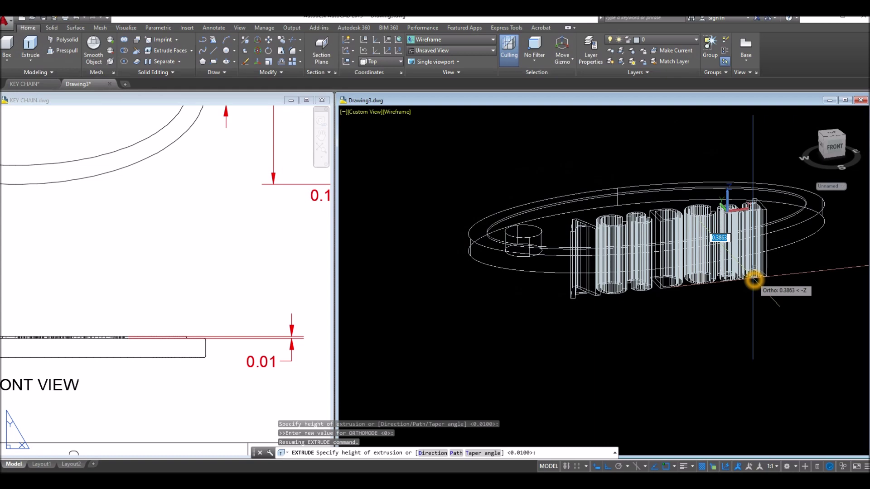
{"action": "key", "text": "Return"}
{"action": "middle_click_drag", "start_coordinate": [750, 278], "coordinate": [640, 237], "text": "shift"}
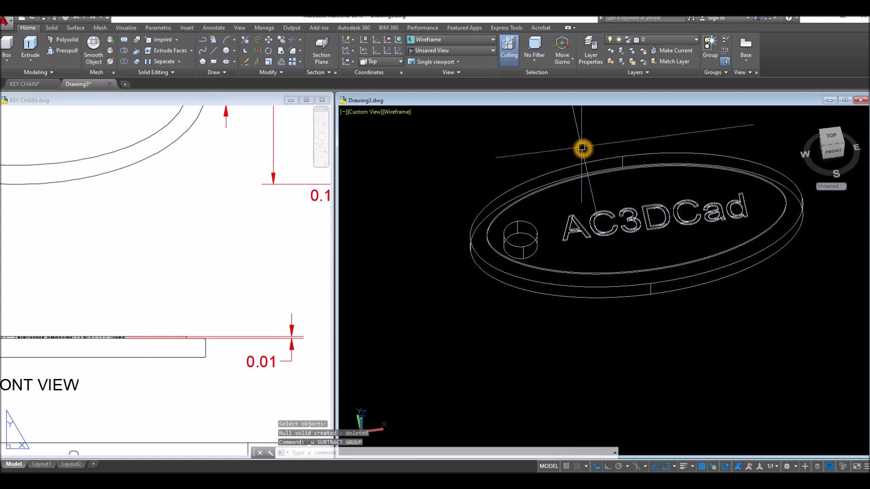
Step: Subtract all the extruded AC3DCad lettering solids from the copied key chain's oval body
{"action": "left_click", "coordinate": [125, 53]}
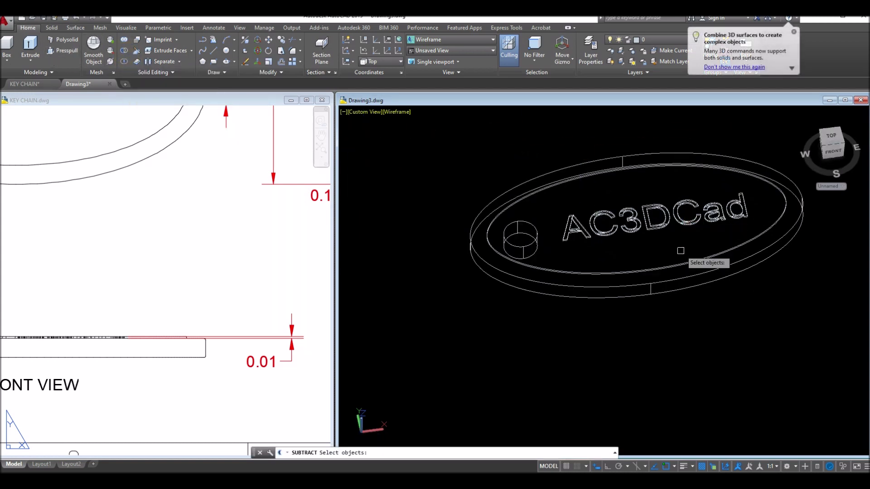
{"action": "left_click", "coordinate": [685, 264]}
{"action": "right_click", "coordinate": [609, 133]}
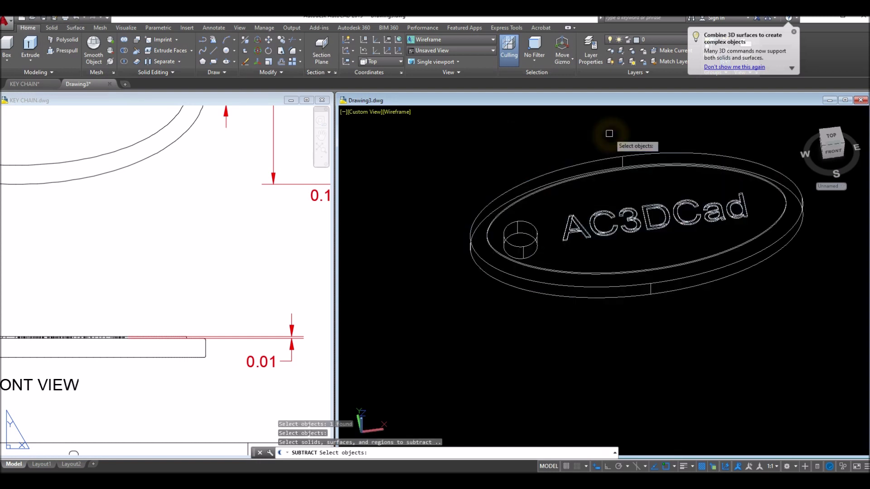
{"action": "left_click", "coordinate": [743, 197]}
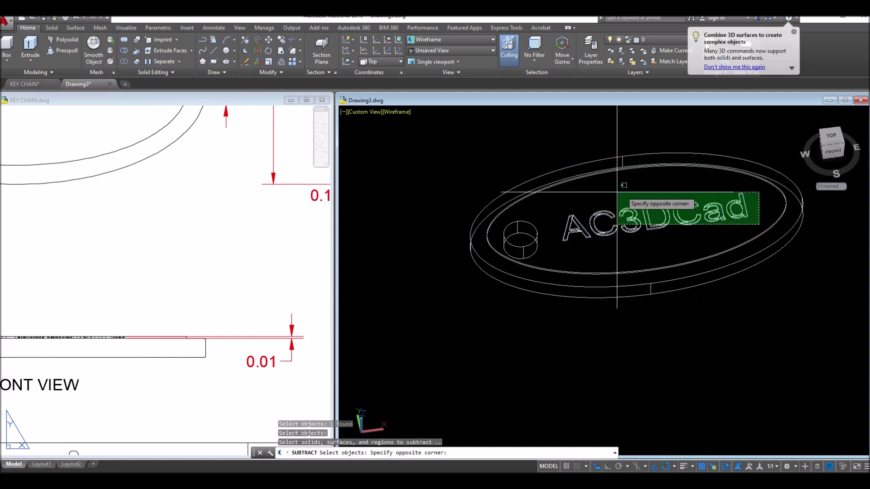
{"action": "left_click", "coordinate": [619, 267]}
{"action": "left_click", "coordinate": [638, 241]}
{"action": "left_click", "coordinate": [561, 203]}
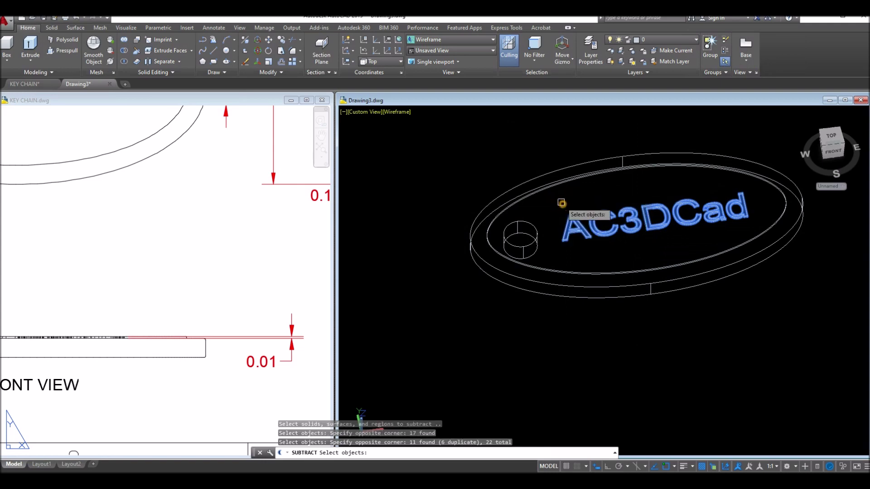
{"action": "right_click", "coordinate": [551, 143]}
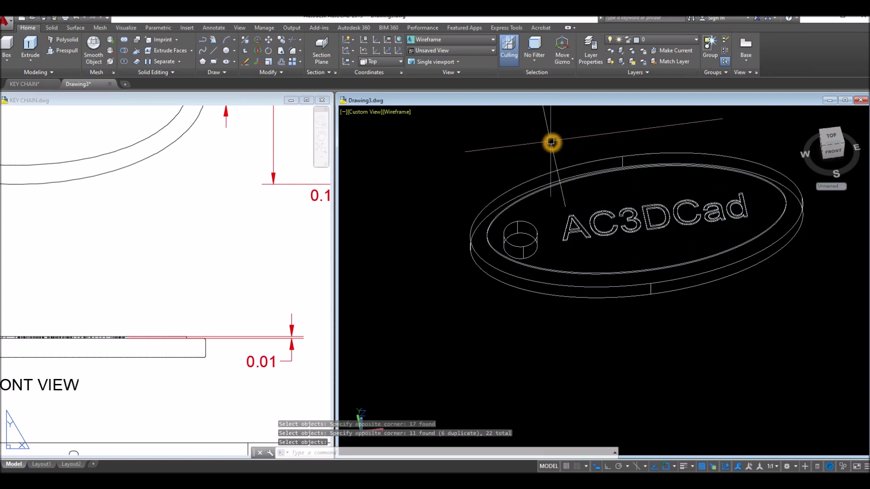
Step: Try the Conceptual and Shaded with edges visual styles and inspect the engraved lettering on the copied key chain up close
{"action": "left_click", "coordinate": [413, 111]}
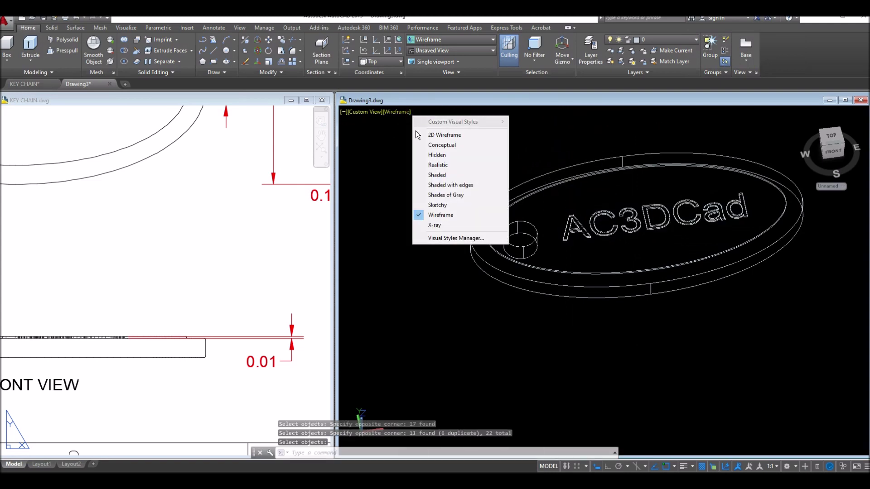
{"action": "left_click", "coordinate": [432, 145]}
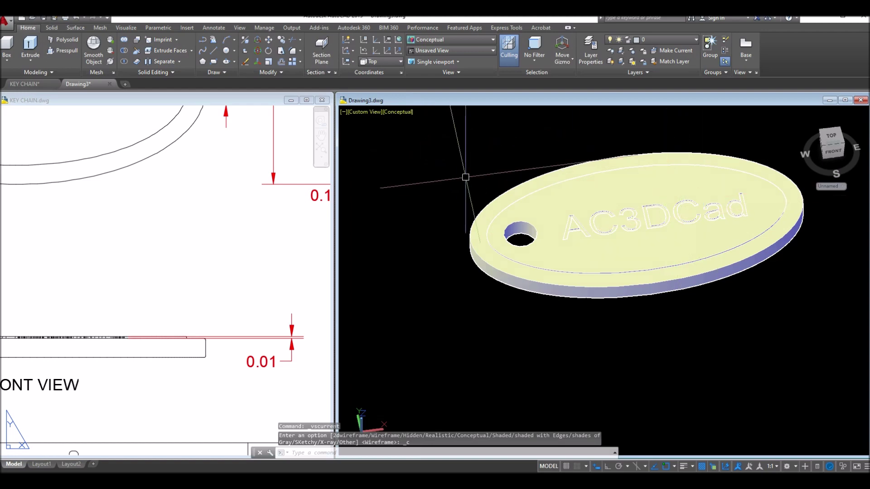
{"action": "left_click", "coordinate": [413, 112]}
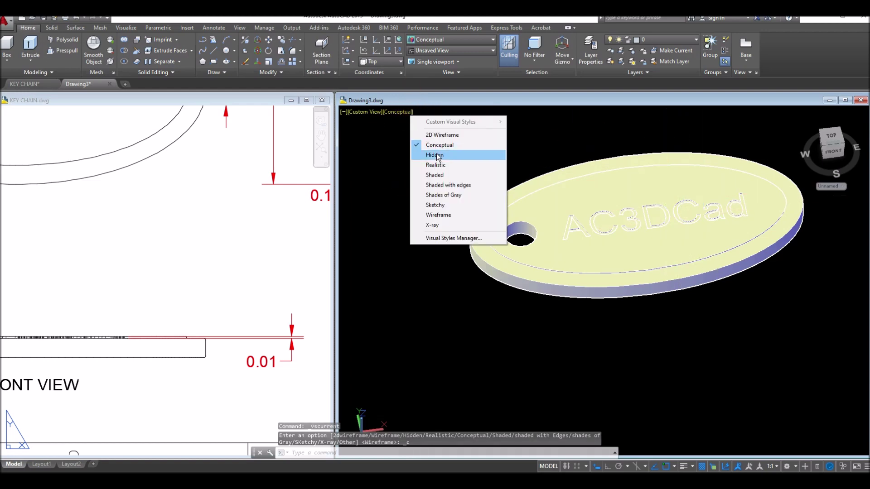
{"action": "left_click", "coordinate": [448, 183]}
{"action": "scroll", "coordinate": [667, 220], "scroll_direction": "up", "scroll_amount": 2}
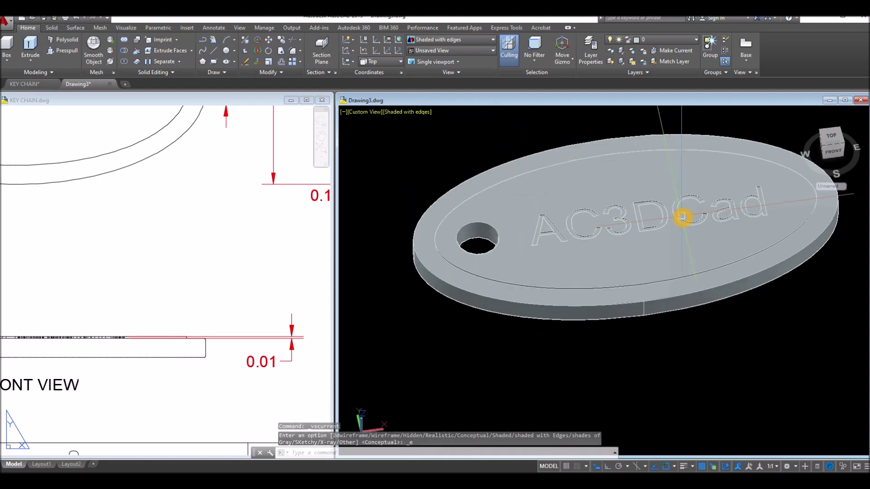
{"action": "middle_click_drag", "start_coordinate": [682, 217], "coordinate": [709, 176], "text": "shift"}
{"action": "scroll", "coordinate": [630, 226], "scroll_direction": "up", "scroll_amount": 5}
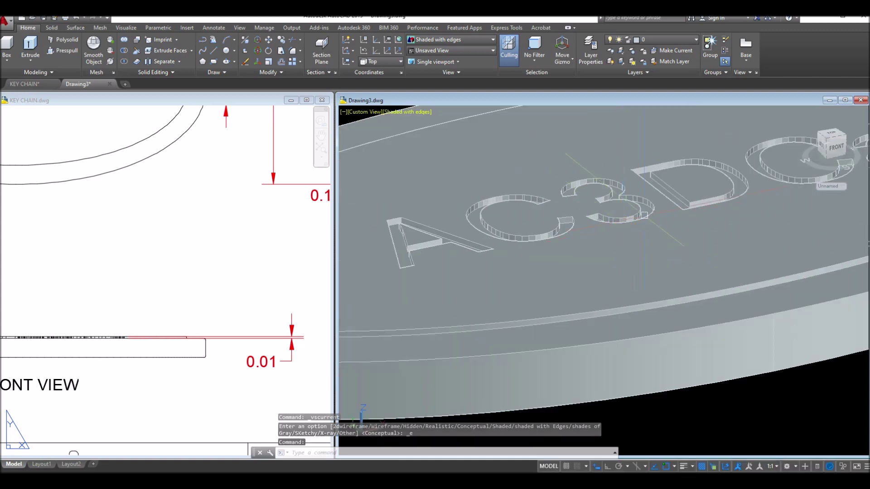
{"action": "middle_click_drag", "start_coordinate": [645, 222], "coordinate": [653, 196], "text": "shift"}
{"action": "scroll", "coordinate": [646, 219], "scroll_direction": "down", "scroll_amount": 4}
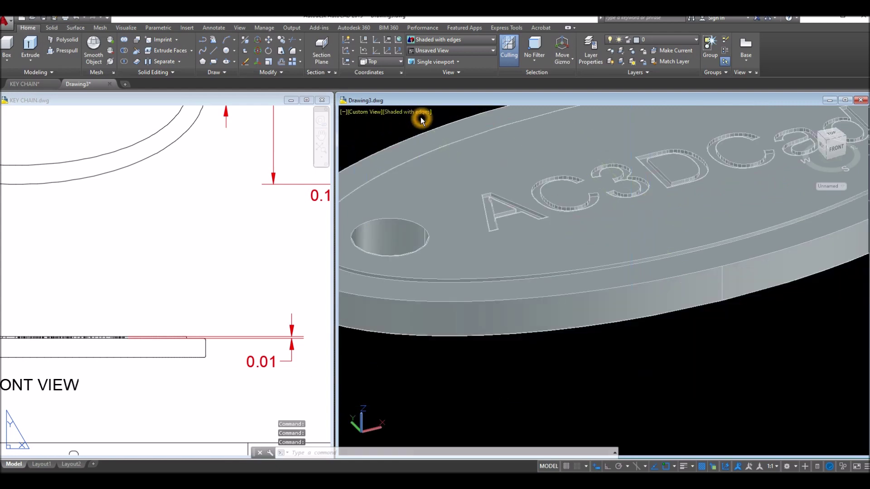
Step: Display the model in the Realistic visual style, minimize the KEY CHAIN drawing and maximize Drawing3
{"action": "left_click", "coordinate": [420, 112]}
{"action": "left_click", "coordinate": [449, 165]}
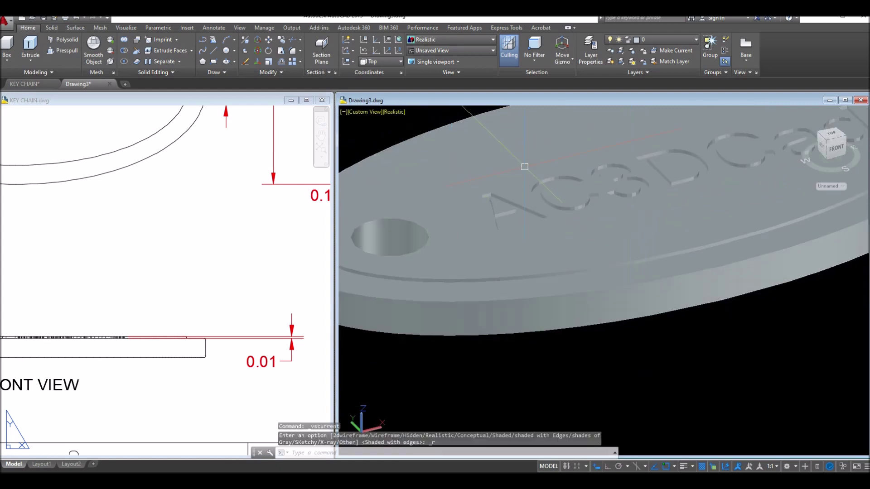
{"action": "scroll", "coordinate": [525, 167], "scroll_direction": "down", "scroll_amount": 6}
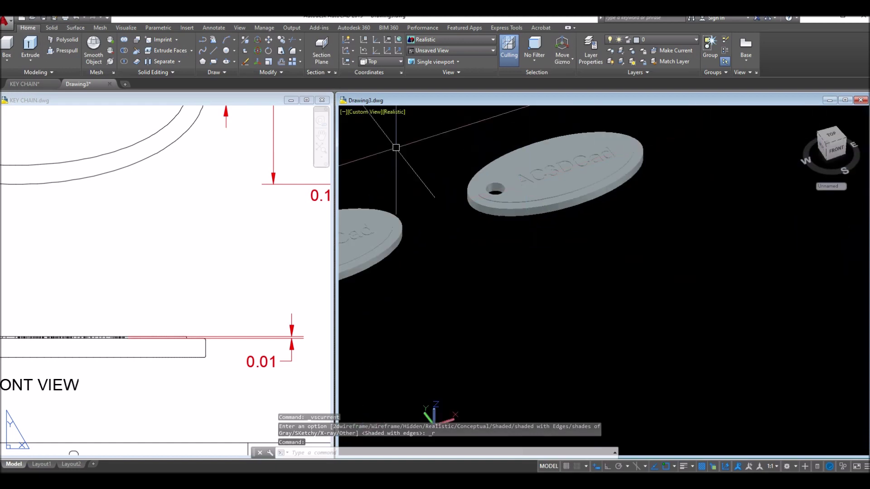
{"action": "left_click", "coordinate": [287, 104]}
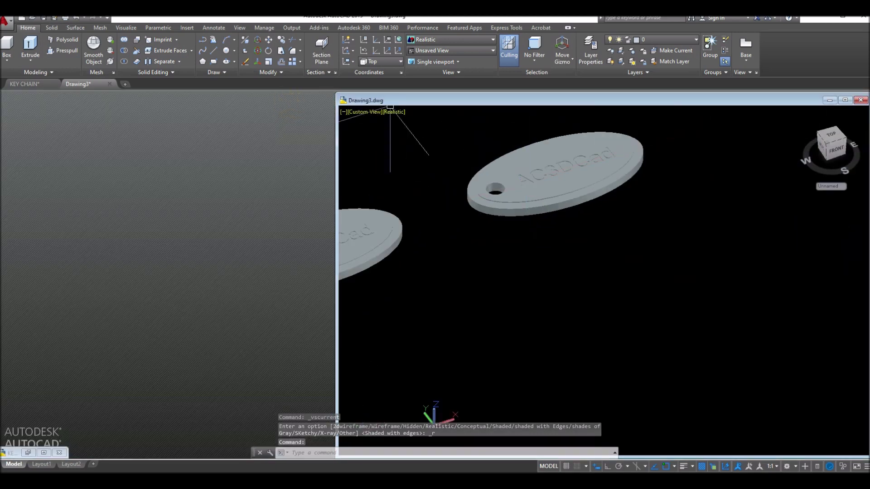
{"action": "left_click", "coordinate": [844, 100]}
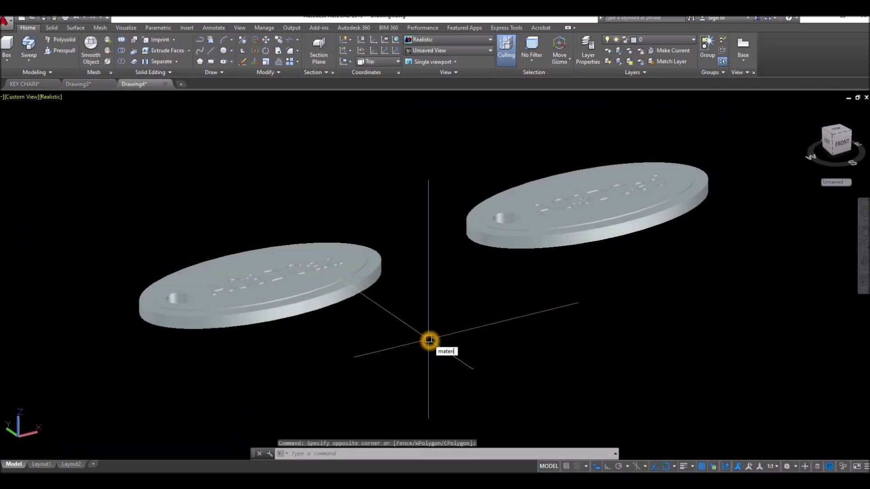
Step: Add Yellow Pine - Stained Light Polished and Yellow Pine - Solid Stained Dark No Gloss from the Autodesk Wood library to the document materials
{"action": "key", "text": "Return"}
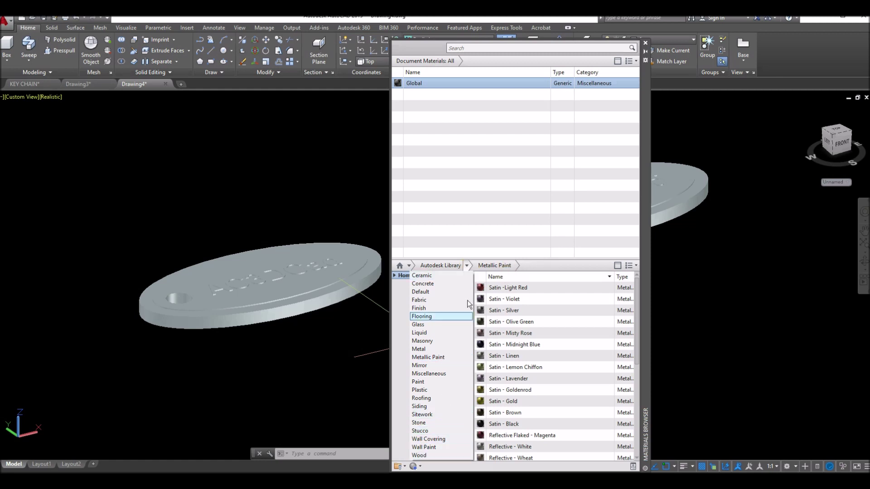
{"action": "left_click", "coordinate": [470, 265]}
{"action": "left_click", "coordinate": [469, 264]}
{"action": "left_click", "coordinate": [433, 455]}
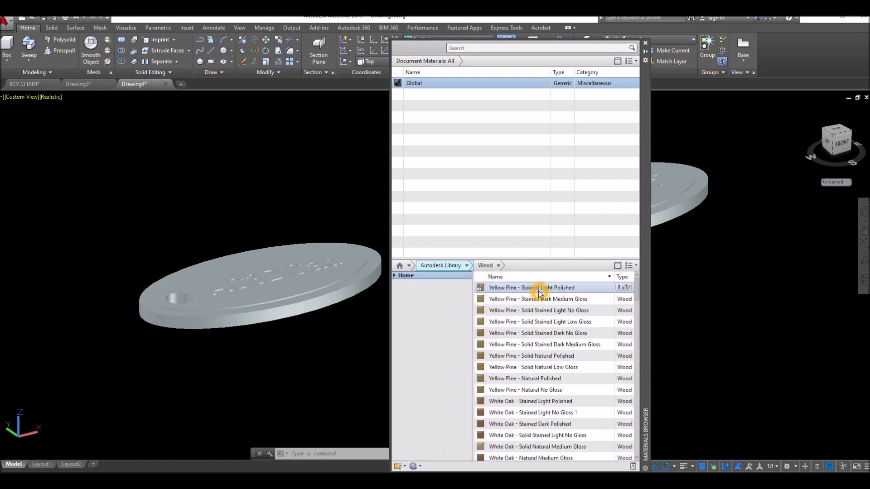
{"action": "left_click", "coordinate": [620, 289]}
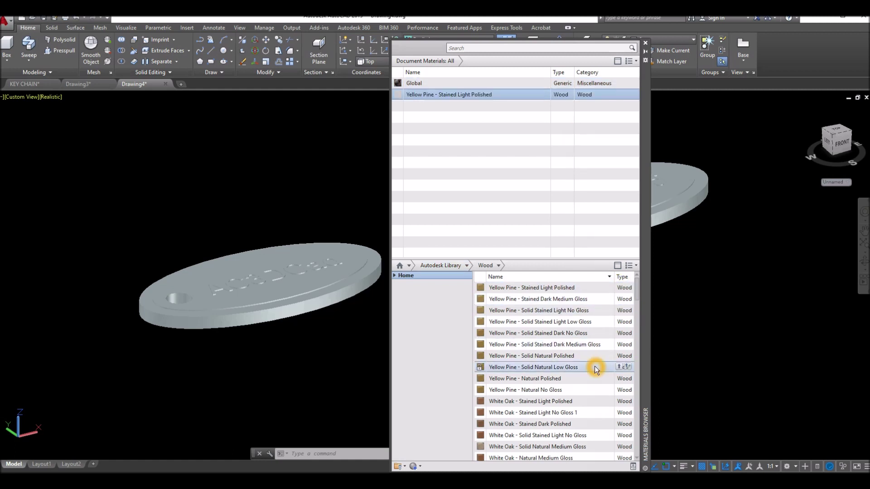
{"action": "left_click", "coordinate": [620, 333]}
Step: Apply the Yellow Pine - Stained Light Polished material to the nearer key chain and check its wood texture
{"action": "left_click", "coordinate": [476, 106]}
{"action": "left_click_drag", "start_coordinate": [476, 109], "coordinate": [349, 288]}
{"action": "scroll", "coordinate": [240, 290], "scroll_direction": "up", "scroll_amount": 2}
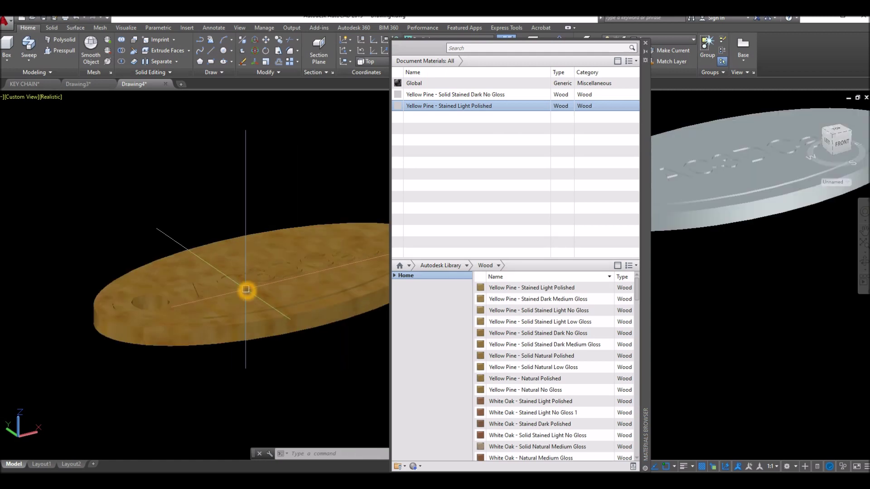
{"action": "scroll", "coordinate": [217, 297], "scroll_direction": "up", "scroll_amount": 2}
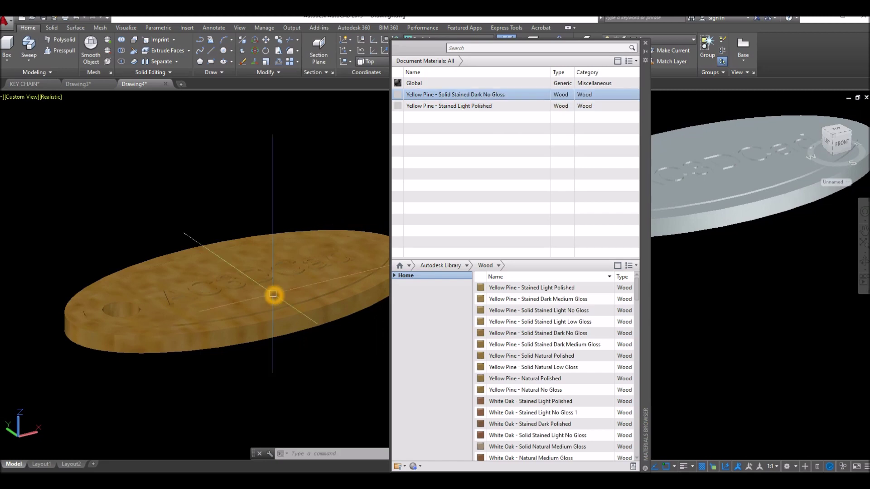
Step: Edit the Yellow Pine - Stained Light Polished material's image texture, setting the linked sample width and height to .5
{"action": "left_click", "coordinate": [634, 107]}
{"action": "mouse_move", "coordinate": [694, 309]}
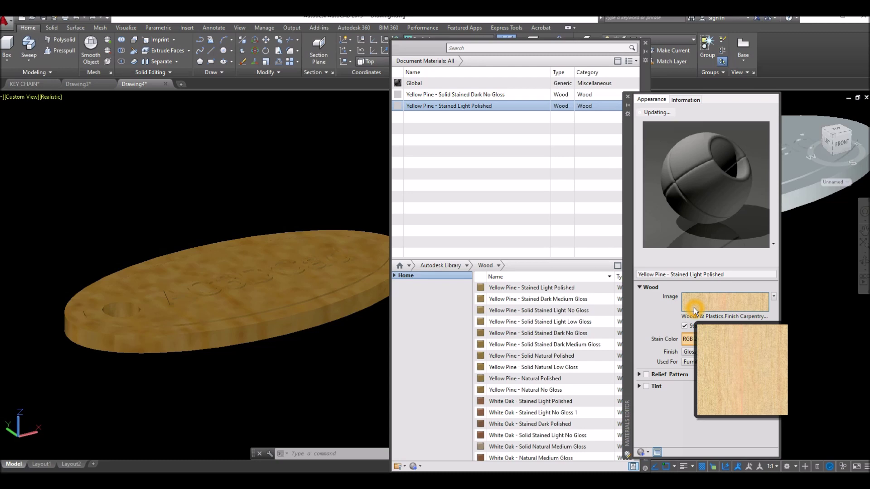
{"action": "left_click", "coordinate": [694, 308]}
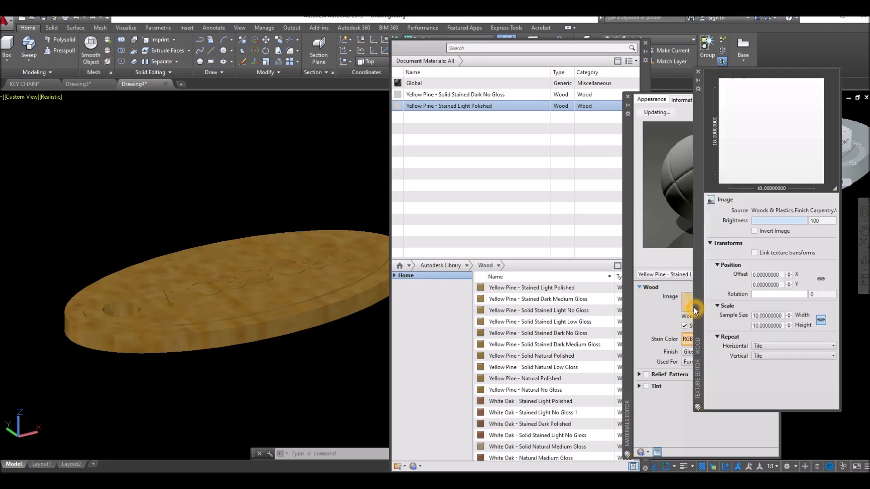
{"action": "left_click", "coordinate": [783, 316]}
{"action": "double_click", "coordinate": [783, 315]}
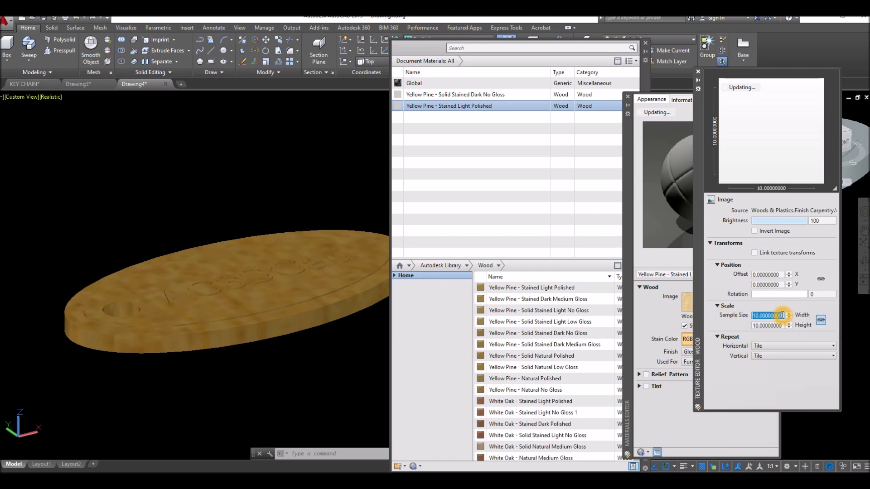
{"action": "key", "text": "BackSpace"}
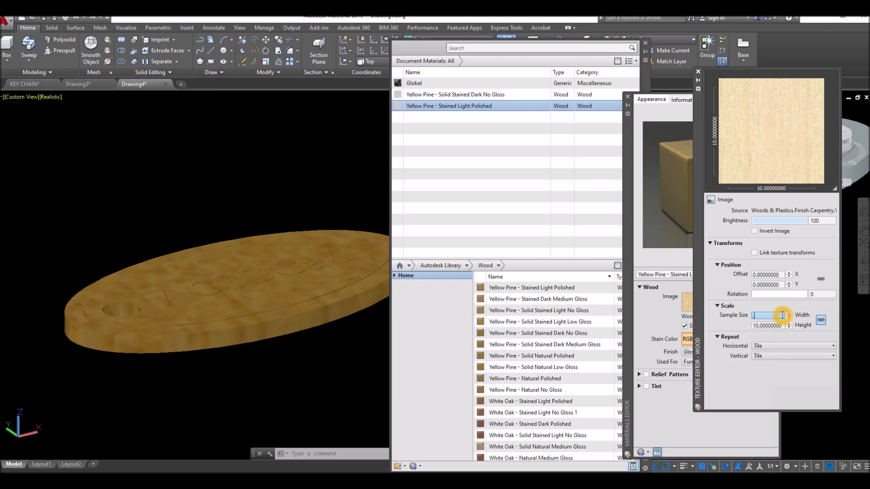
{"action": "type", "text": ".5"}
{"action": "key", "text": "Return"}
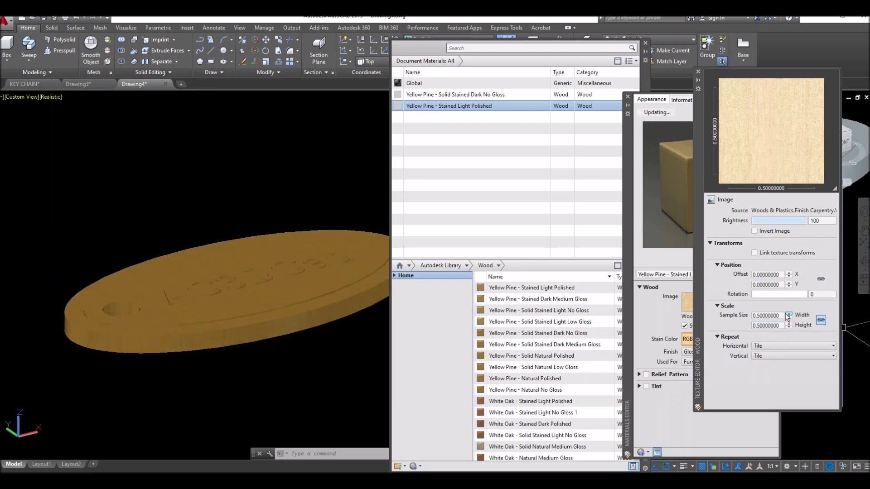
Step: Rotate the wood texture to 245, reduce its image brightness slightly, and close the texture and material editors
{"action": "left_click_drag", "start_coordinate": [753, 294], "coordinate": [795, 294]}
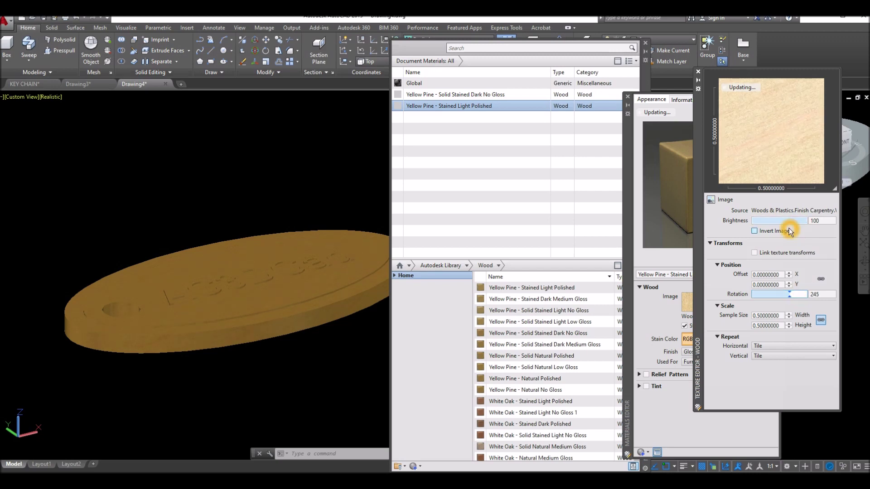
{"action": "left_click_drag", "start_coordinate": [806, 223], "coordinate": [798, 223]}
{"action": "left_click", "coordinate": [699, 76]}
{"action": "left_click", "coordinate": [699, 77]}
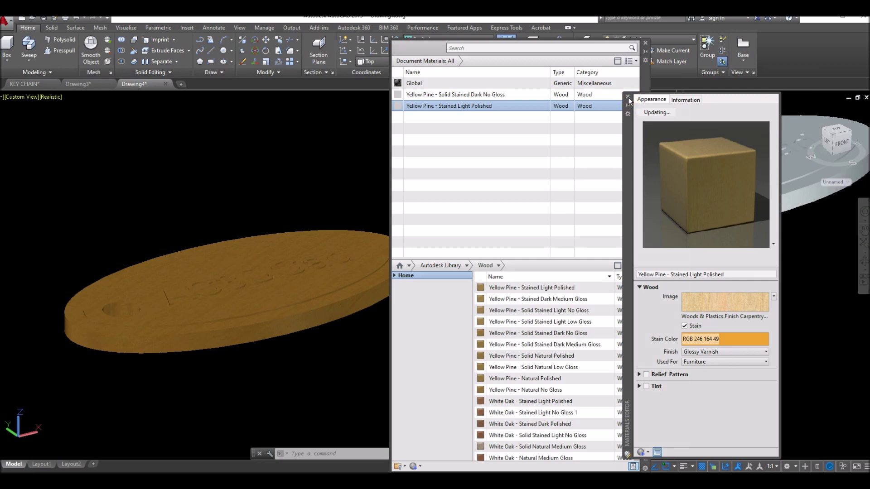
{"action": "left_click", "coordinate": [628, 97]}
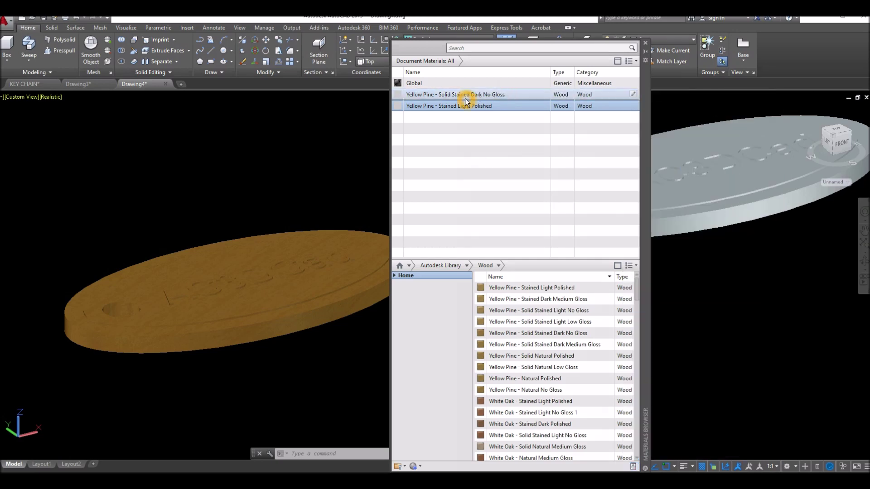
Step: Apply the Yellow Pine - Solid Stained Dark No Gloss material to the nearer key chain
{"action": "left_click_drag", "start_coordinate": [468, 99], "coordinate": [368, 264]}
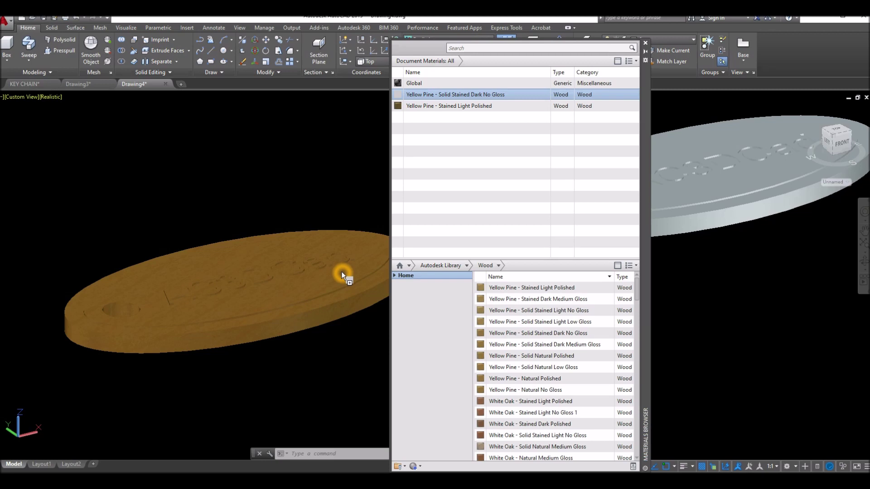
{"action": "left_click_drag", "start_coordinate": [338, 276], "coordinate": [338, 275]}
{"action": "scroll", "coordinate": [334, 272], "scroll_direction": "up", "scroll_amount": 2}
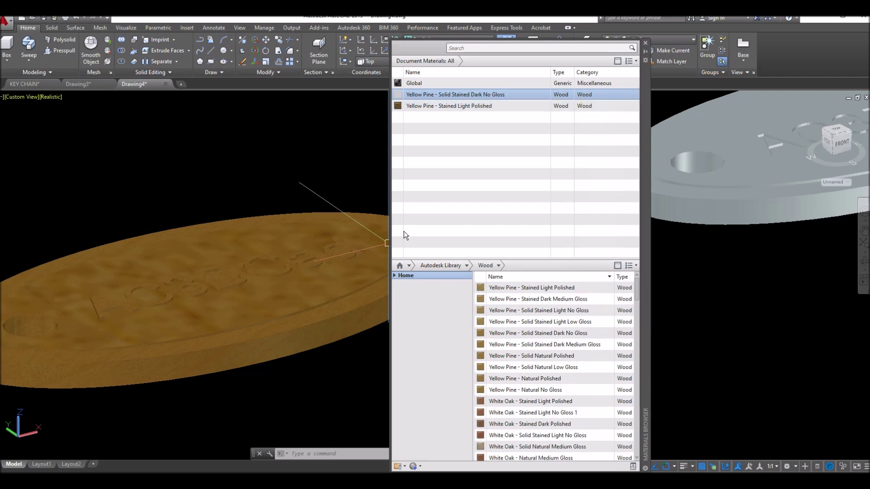
Step: Edit the Yellow Pine - Solid Stained Dark No Gloss material's image texture, setting the linked sample width and height to .5
{"action": "left_click", "coordinate": [631, 95]}
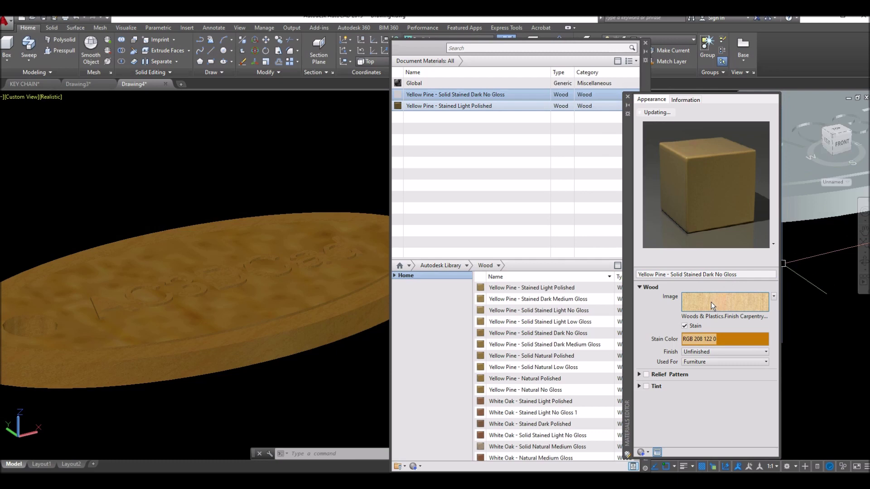
{"action": "left_click", "coordinate": [711, 302]}
{"action": "left_click", "coordinate": [773, 316]}
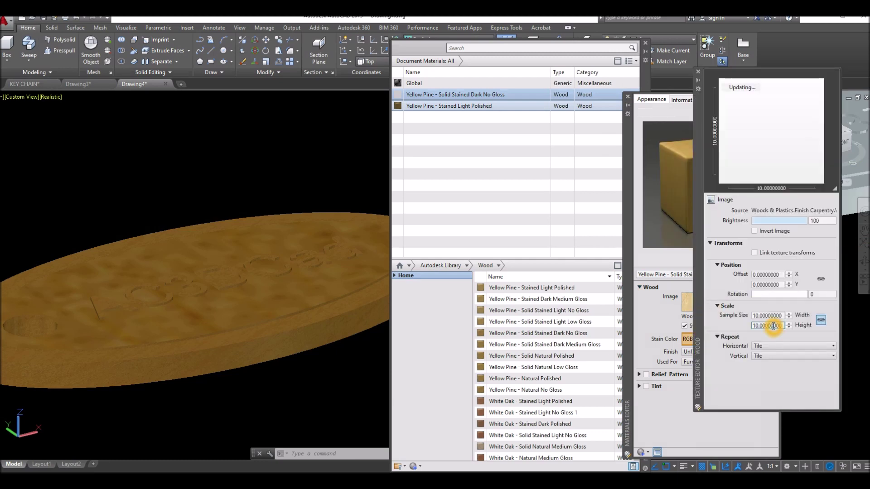
{"action": "double_click", "coordinate": [774, 316]}
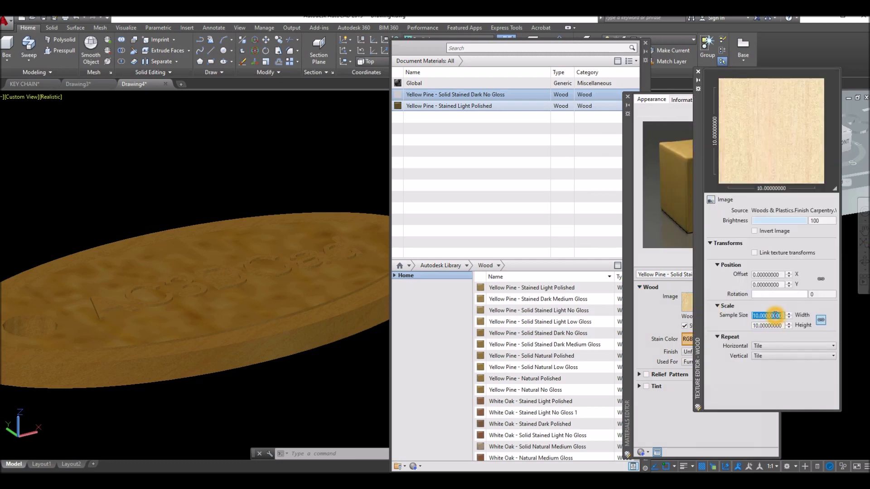
{"action": "key", "text": "BackSpace"}
{"action": "type", "text": ".5"}
{"action": "key", "text": "Return"}
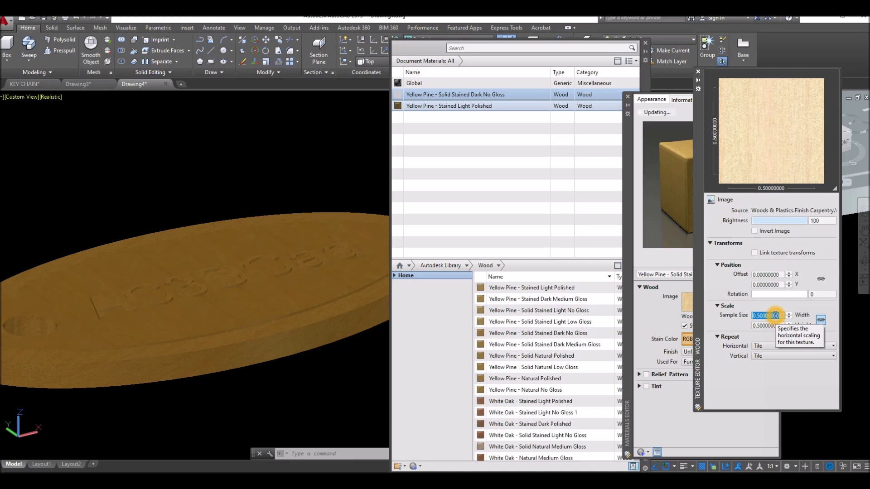
Step: Rotate the dark wood texture to 142, reduce its image brightness to 69, and close the texture and material editors
{"action": "left_click_drag", "start_coordinate": [753, 294], "coordinate": [772, 294]}
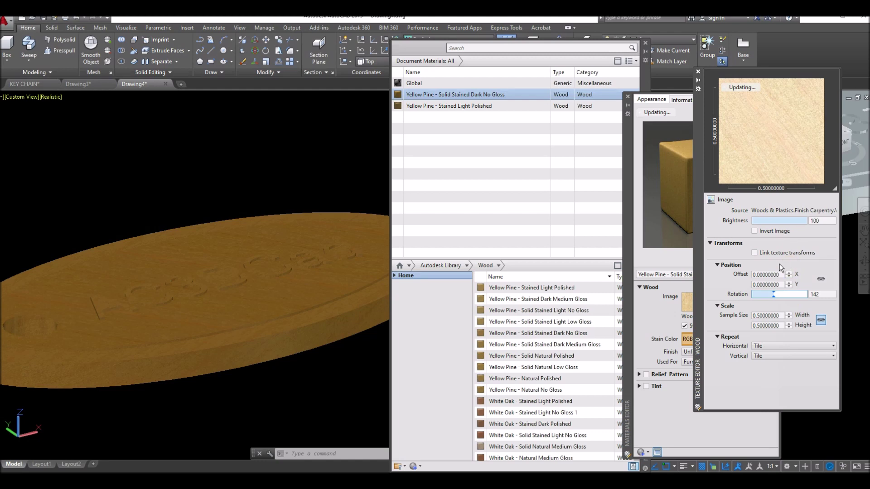
{"action": "left_click", "coordinate": [807, 221]}
{"action": "left_click_drag", "start_coordinate": [807, 221], "coordinate": [791, 221]}
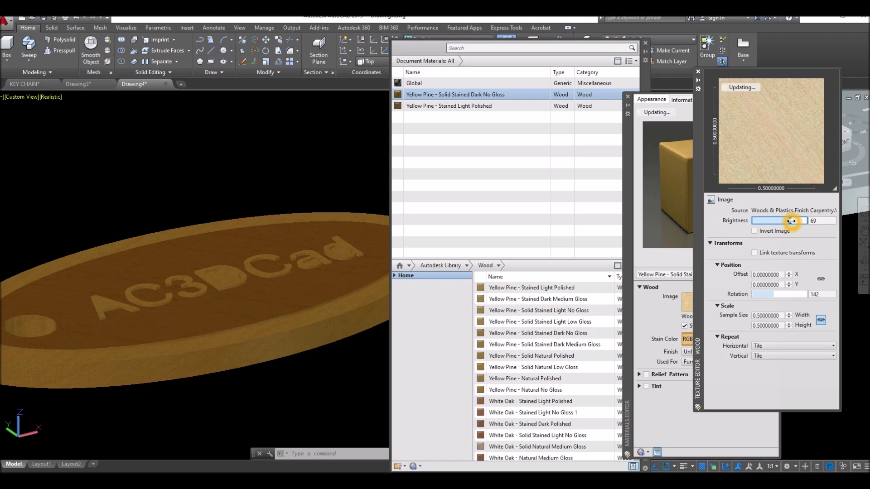
{"action": "left_click", "coordinate": [698, 72]}
{"action": "left_click", "coordinate": [628, 97]}
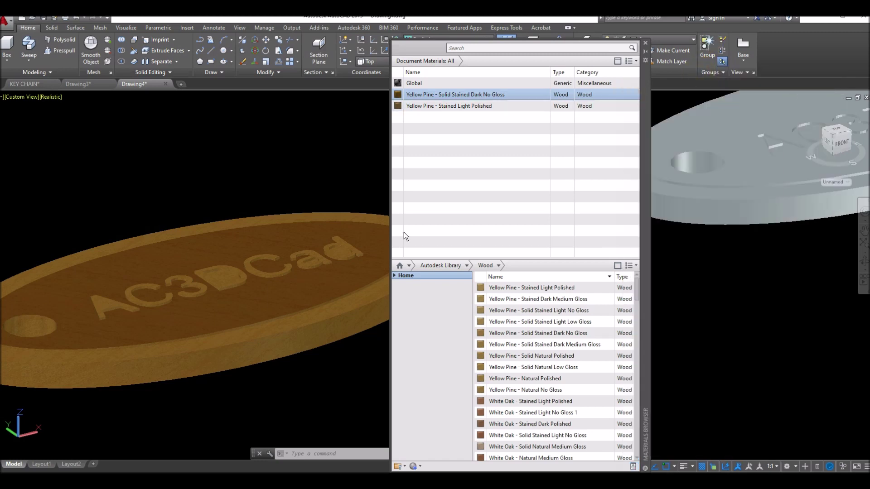
Step: Apply the Yellow Pine - Solid Stained Dark No Gloss material to the enclosed areas inside the raised letters A and D
{"action": "middle_click_drag", "start_coordinate": [191, 314], "coordinate": [181, 352], "text": "shift"}
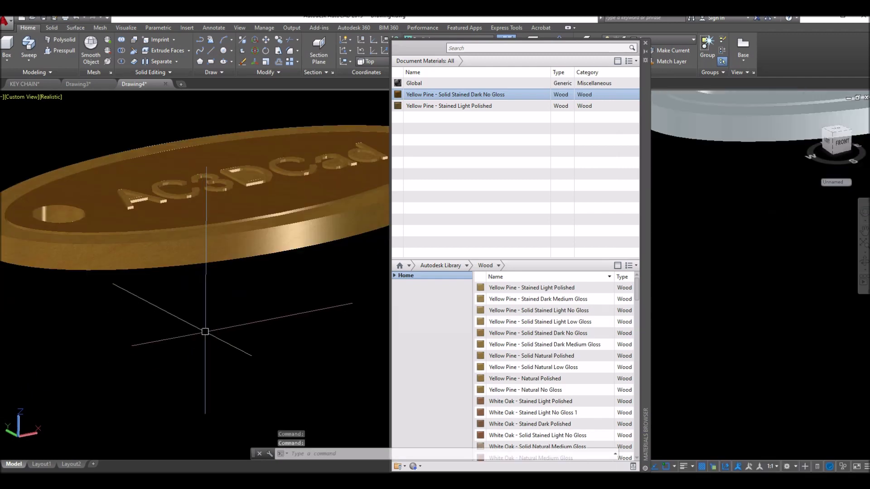
{"action": "middle_click_drag", "start_coordinate": [287, 385], "coordinate": [213, 291], "text": "shift"}
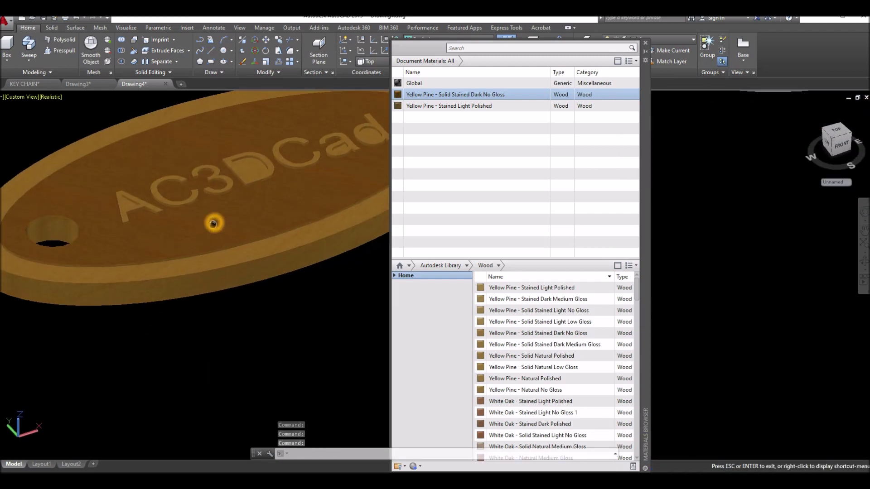
{"action": "scroll", "coordinate": [227, 279], "scroll_direction": "up", "scroll_amount": 8}
{"action": "scroll", "coordinate": [218, 272], "scroll_direction": "down", "scroll_amount": 3}
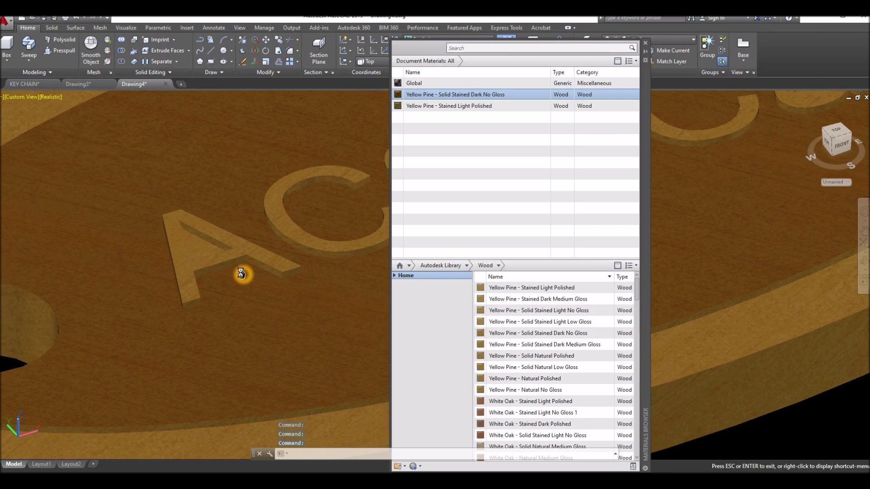
{"action": "middle_click_drag", "start_coordinate": [202, 248], "coordinate": [180, 151], "text": "shift"}
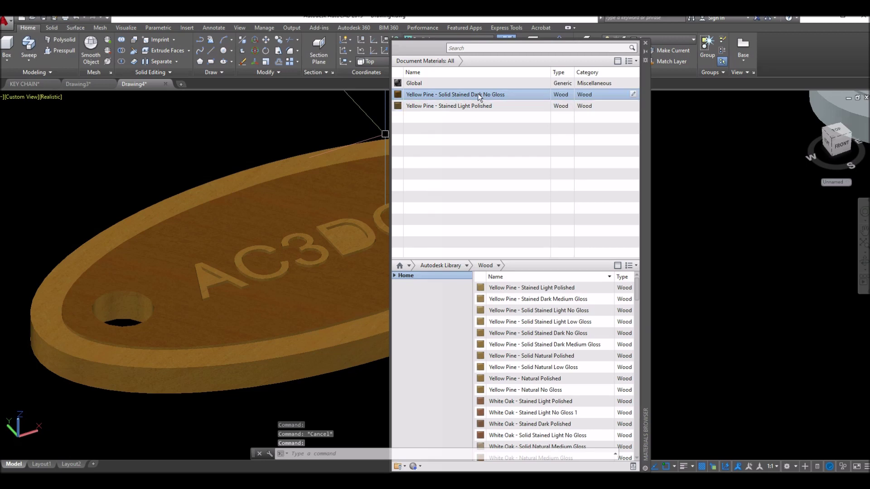
{"action": "left_click_drag", "start_coordinate": [482, 96], "coordinate": [442, 151]}
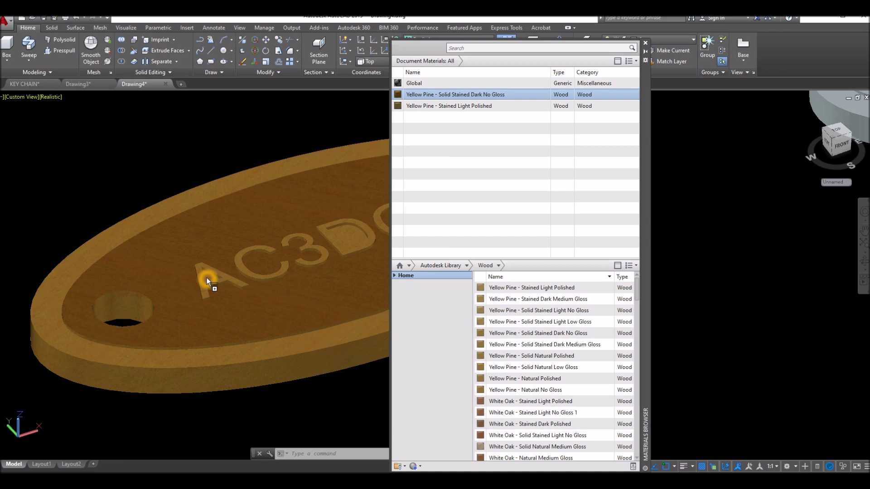
{"action": "scroll", "coordinate": [261, 271], "scroll_direction": "up", "scroll_amount": 3}
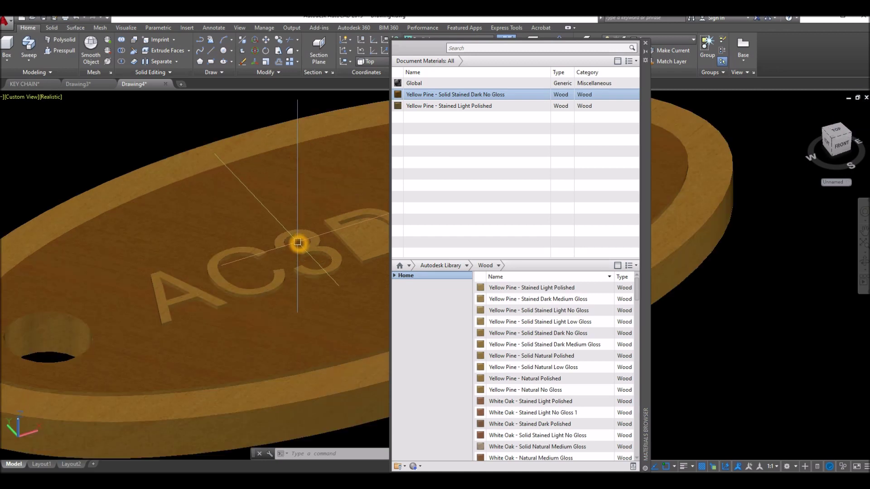
{"action": "middle_click_drag", "start_coordinate": [254, 276], "coordinate": [247, 263]}
{"action": "key", "text": "Escape"}
{"action": "left_click_drag", "start_coordinate": [429, 94], "coordinate": [319, 243]}
Step: Apply the Yellow Pine - Solid Stained Dark No Gloss material to the enclosed areas inside the raised lowercase a and d
{"action": "middle_click_drag", "start_coordinate": [311, 223], "coordinate": [163, 272], "text": "shift"}
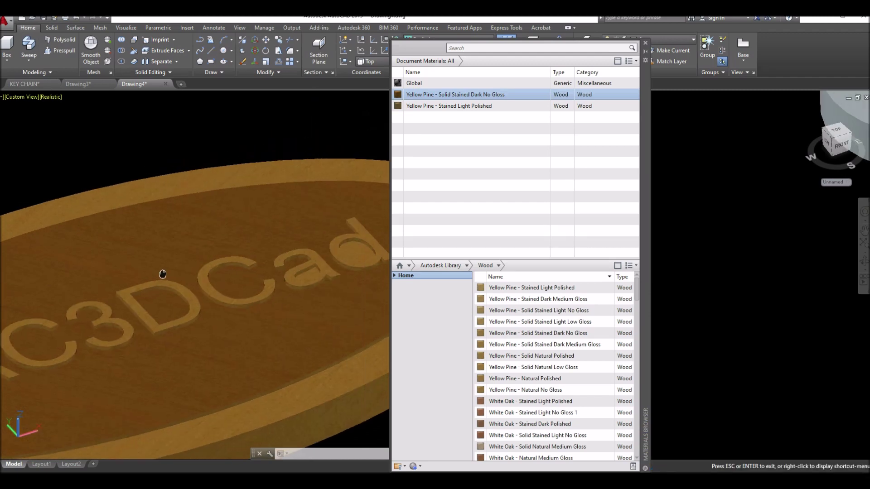
{"action": "left_click_drag", "start_coordinate": [463, 95], "coordinate": [310, 273]}
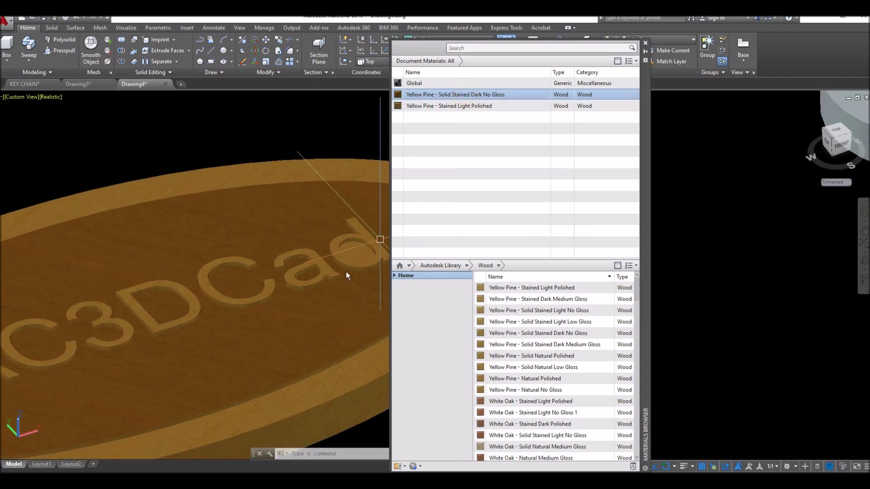
{"action": "left_click_drag", "start_coordinate": [373, 224], "coordinate": [233, 204]}
{"action": "scroll", "coordinate": [235, 204], "scroll_direction": "down", "scroll_amount": 3}
{"action": "middle_click_drag", "start_coordinate": [235, 204], "coordinate": [210, 237]}
{"action": "key", "text": "Escape"}
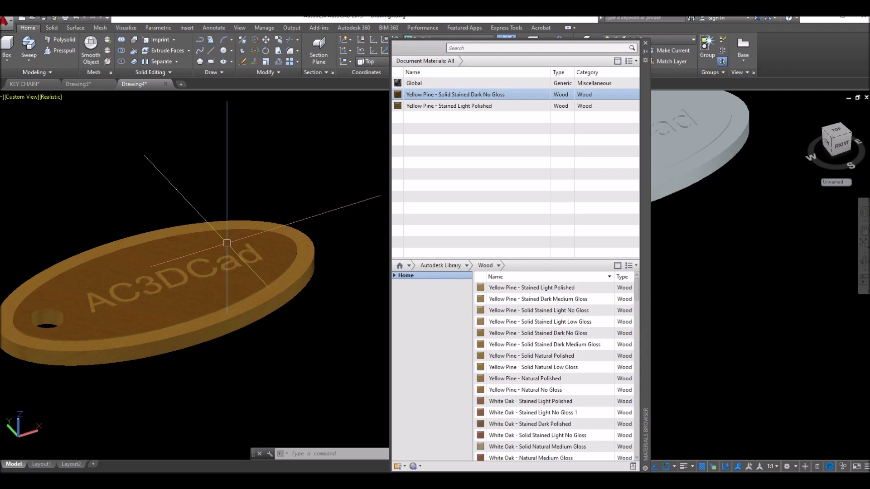
Step: Apply the Yellow Pine - Solid Stained Dark No Gloss material to the grey key chain with engraved lettering
{"action": "middle_click_drag", "start_coordinate": [213, 239], "coordinate": [86, 280]}
{"action": "middle_click_drag", "start_coordinate": [243, 268], "coordinate": [119, 316]}
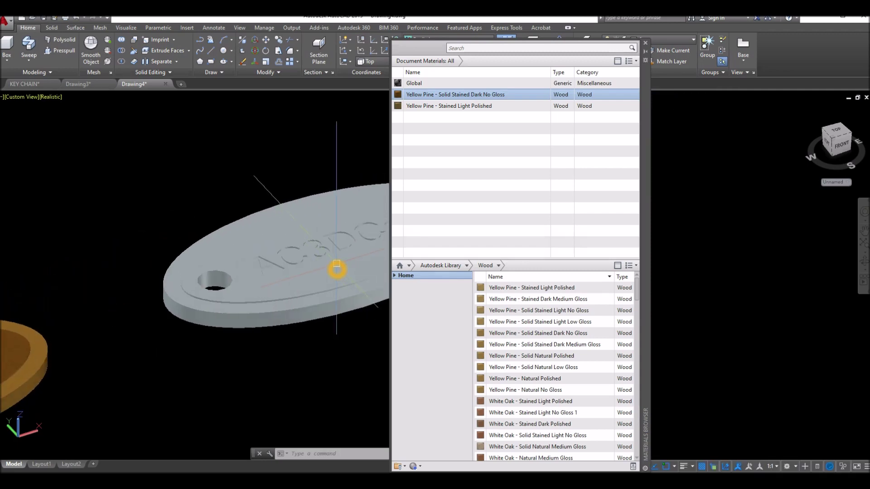
{"action": "scroll", "coordinate": [334, 270], "scroll_direction": "up", "scroll_amount": 3}
{"action": "middle_click_drag", "start_coordinate": [292, 266], "coordinate": [351, 257]}
{"action": "key", "text": "Escape"}
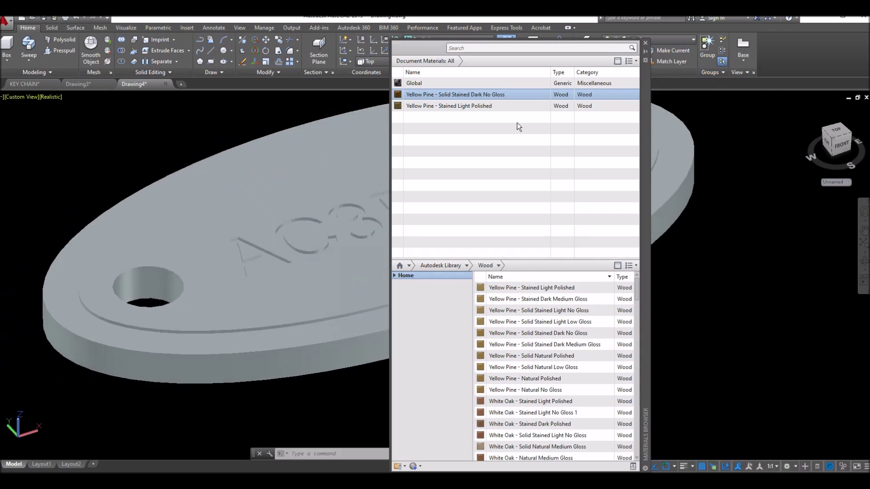
{"action": "left_click_drag", "start_coordinate": [502, 94], "coordinate": [308, 302]}
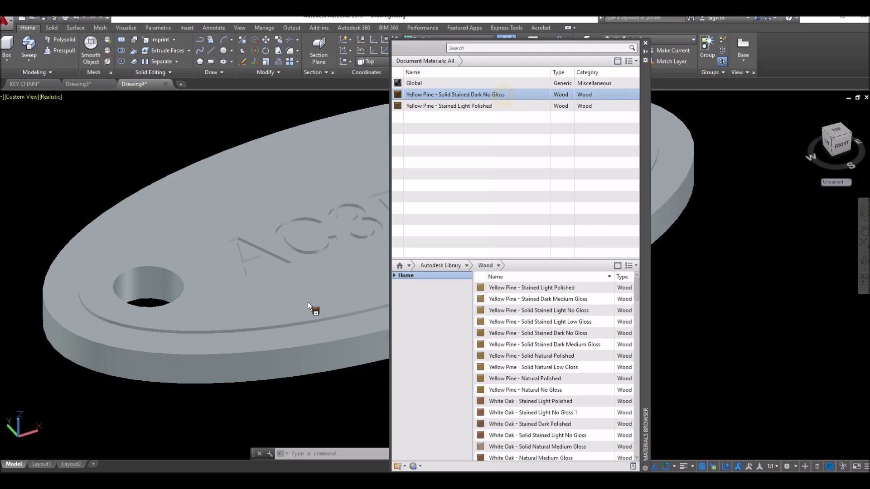
{"action": "left_click_drag", "start_coordinate": [302, 333], "coordinate": [303, 334]}
{"action": "scroll", "coordinate": [287, 307], "scroll_direction": "down", "scroll_amount": 2}
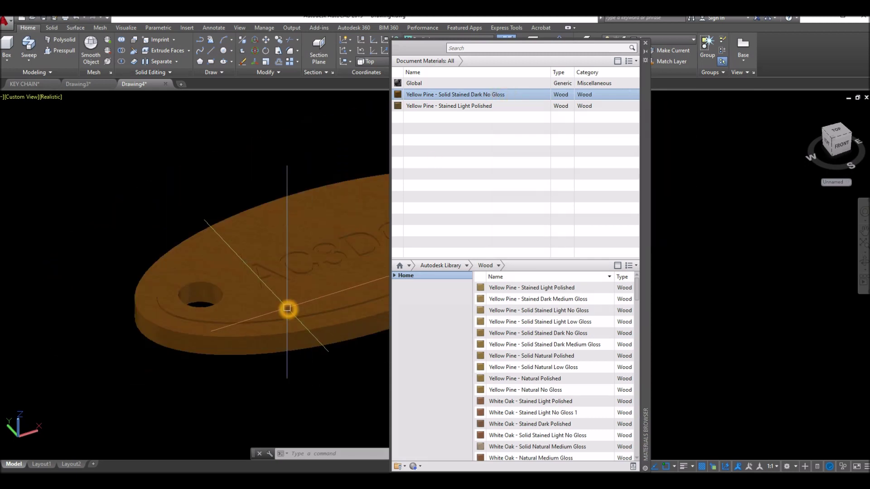
{"action": "middle_click_drag", "start_coordinate": [287, 307], "coordinate": [293, 304]}
{"action": "key", "text": "Escape"}
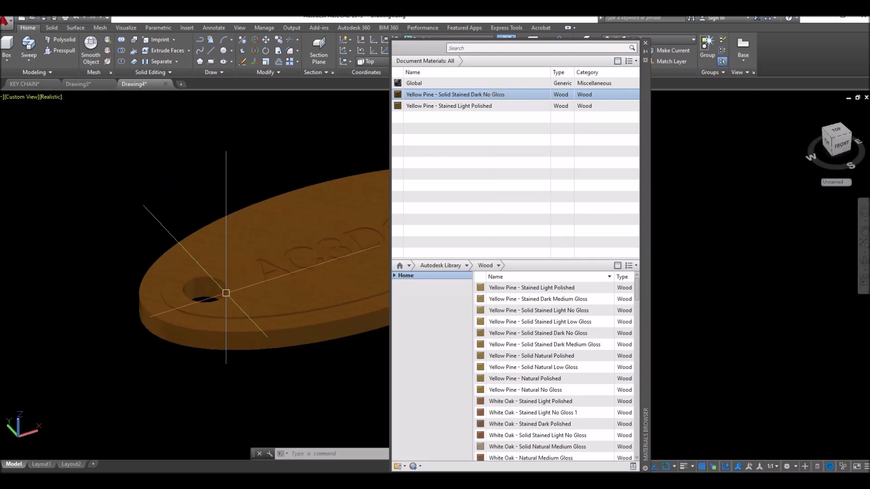
Step: Apply the Yellow Pine - Stained Light Polished material to the inner oval of the engraved key chain
{"action": "left_click", "coordinate": [466, 106]}
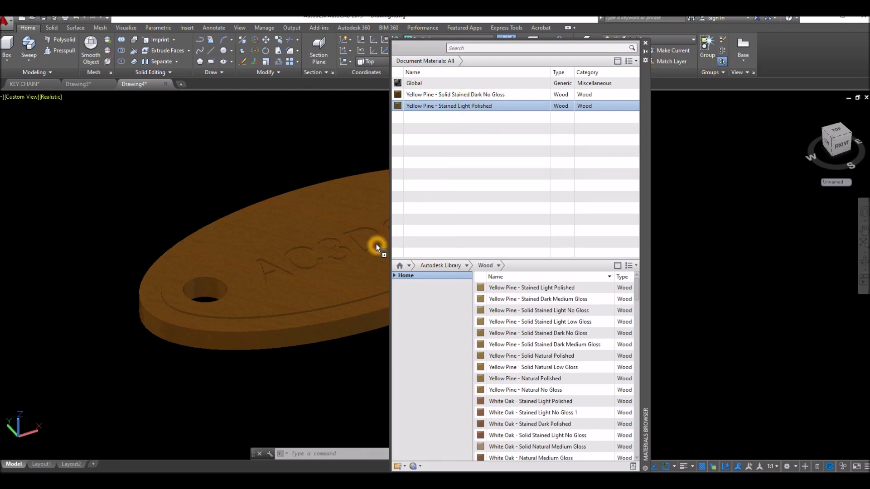
{"action": "left_click_drag", "start_coordinate": [376, 247], "coordinate": [330, 286]}
{"action": "middle_click_drag", "start_coordinate": [331, 286], "coordinate": [280, 290]}
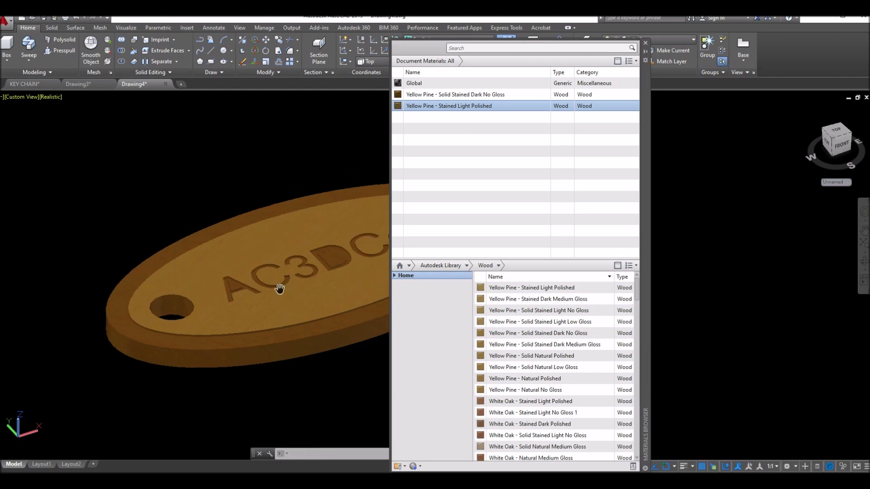
{"action": "key", "text": "Escape"}
Step: Apply the Yellow Pine - Stained Light Polished material to the enclosed areas inside the engraved letters A and D
{"action": "scroll", "coordinate": [237, 284], "scroll_direction": "up", "scroll_amount": 4}
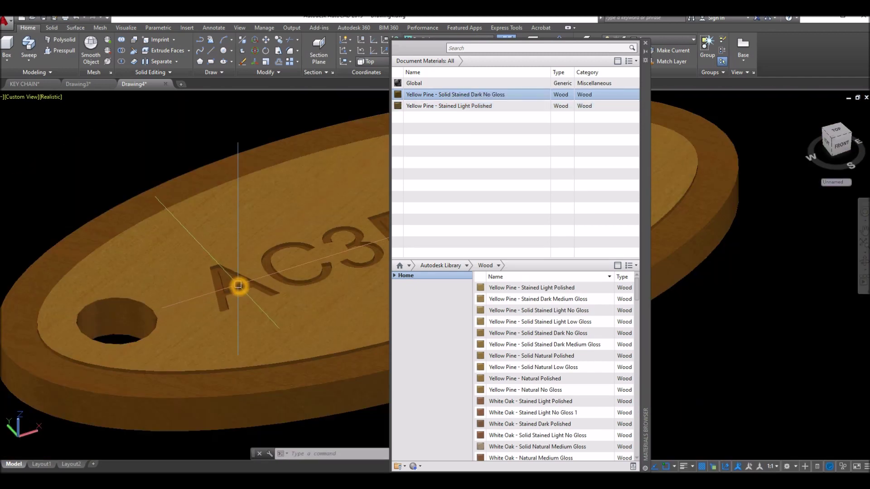
{"action": "middle_click_drag", "start_coordinate": [237, 285], "coordinate": [285, 283]}
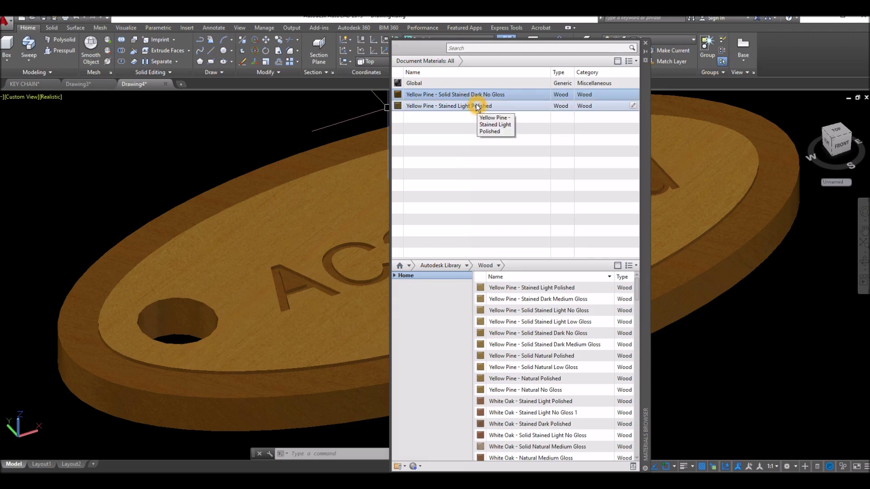
{"action": "left_click_drag", "start_coordinate": [476, 106], "coordinate": [464, 126]}
{"action": "left_click_drag", "start_coordinate": [306, 279], "coordinate": [295, 278]}
{"action": "middle_click_drag", "start_coordinate": [311, 258], "coordinate": [170, 288]}
{"action": "key", "text": "Escape"}
{"action": "left_click", "coordinate": [434, 106]}
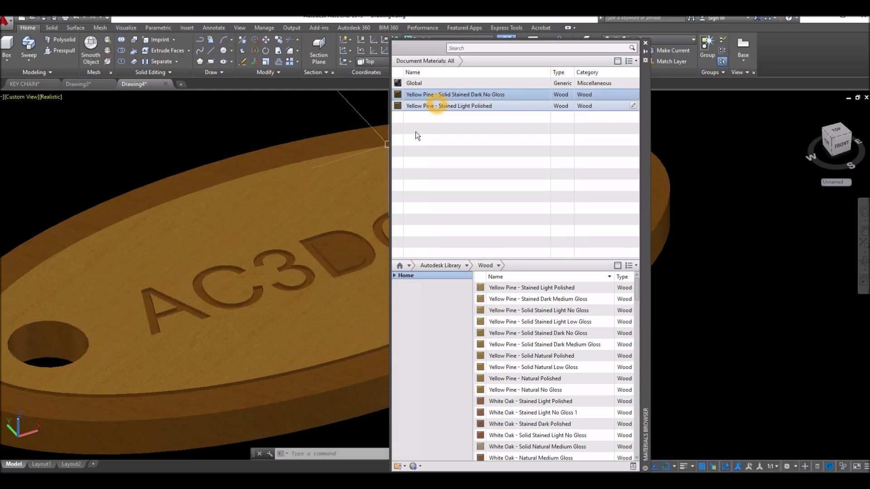
Step: Apply the Yellow Pine - Stained Light Polished material to the enclosed areas inside the engraved lowercase a and d
{"action": "middle_click_drag", "start_coordinate": [336, 245], "coordinate": [204, 278]}
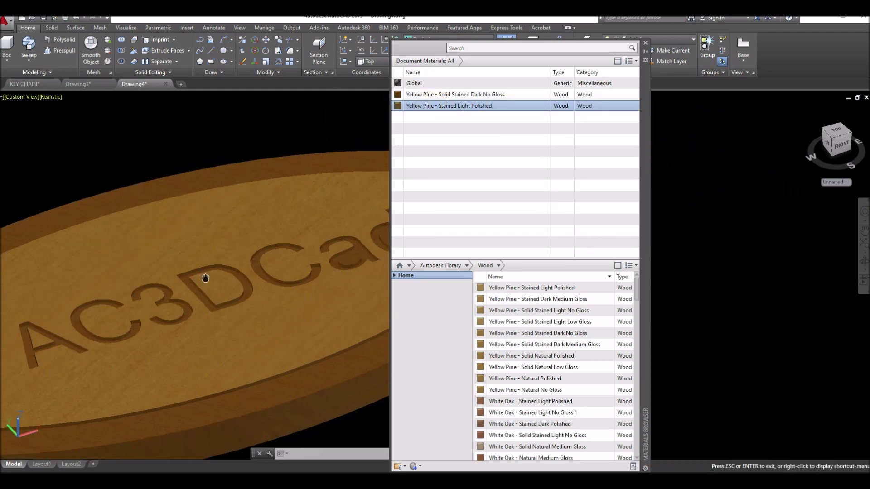
{"action": "left_click", "coordinate": [463, 109]}
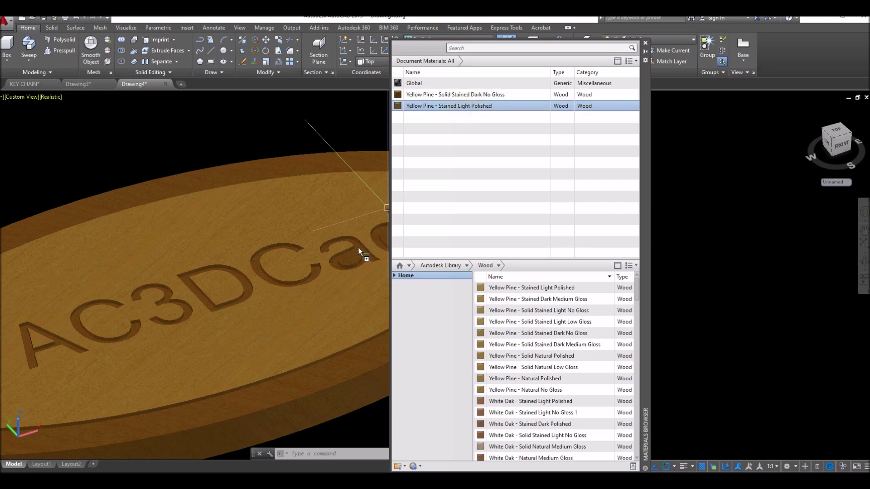
{"action": "middle_click_drag", "start_coordinate": [352, 254], "coordinate": [229, 272]}
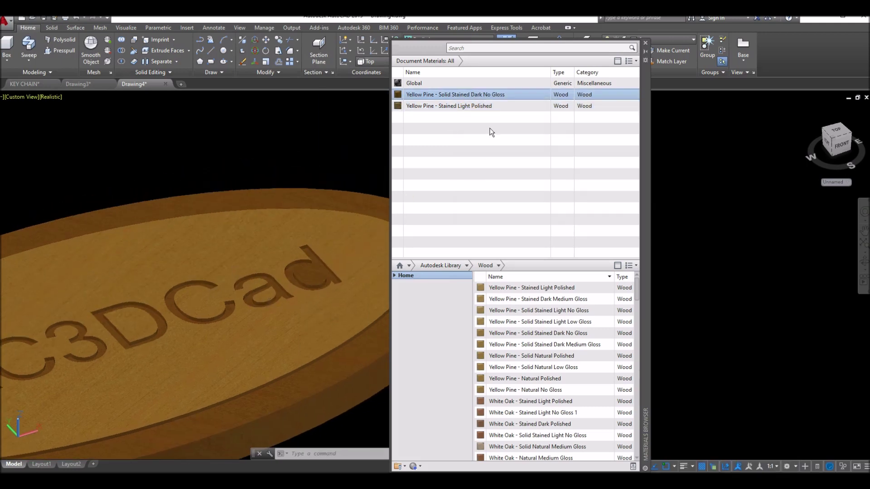
{"action": "left_click_drag", "start_coordinate": [495, 109], "coordinate": [357, 246]}
{"action": "left_click_drag", "start_coordinate": [312, 274], "coordinate": [328, 246]}
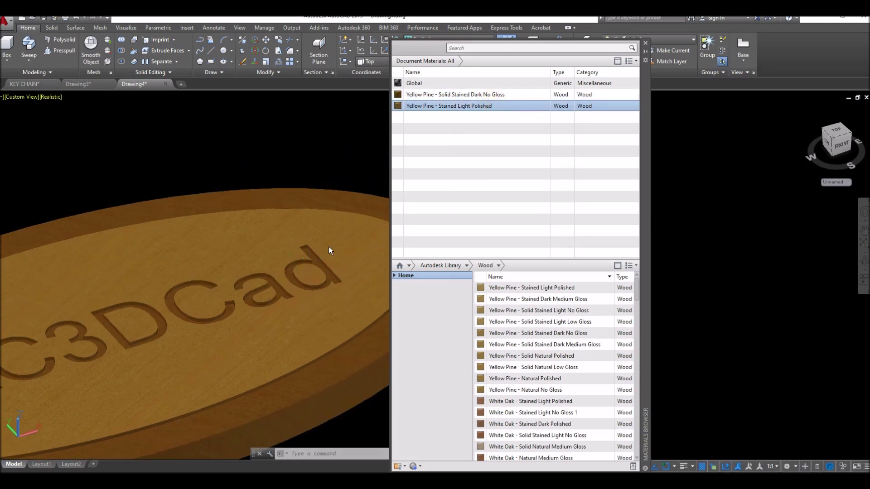
Step: Close the materials browser and bring both finished wooden key chains into view
{"action": "scroll", "coordinate": [328, 247], "scroll_direction": "down", "scroll_amount": 5}
{"action": "scroll", "coordinate": [261, 267], "scroll_direction": "up", "scroll_amount": 3}
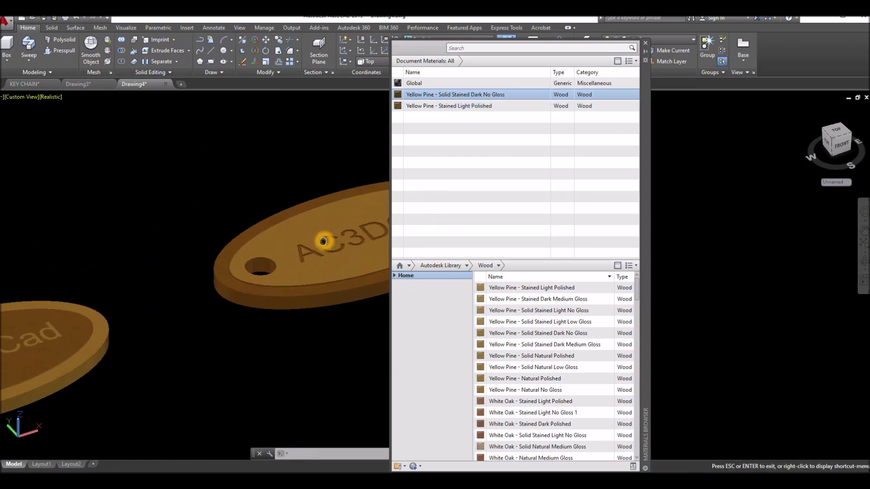
{"action": "key", "text": "Escape"}
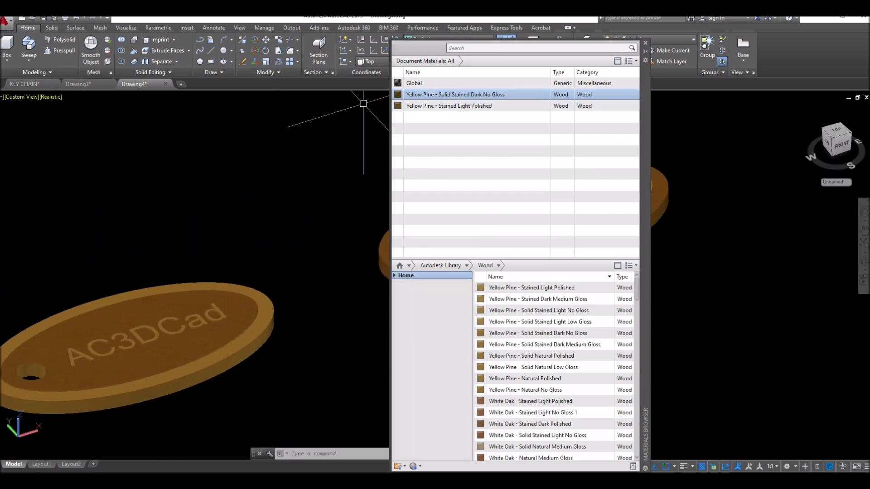
{"action": "left_click", "coordinate": [646, 42]}
{"action": "middle_click_drag", "start_coordinate": [467, 169], "coordinate": [432, 115], "text": "shift"}
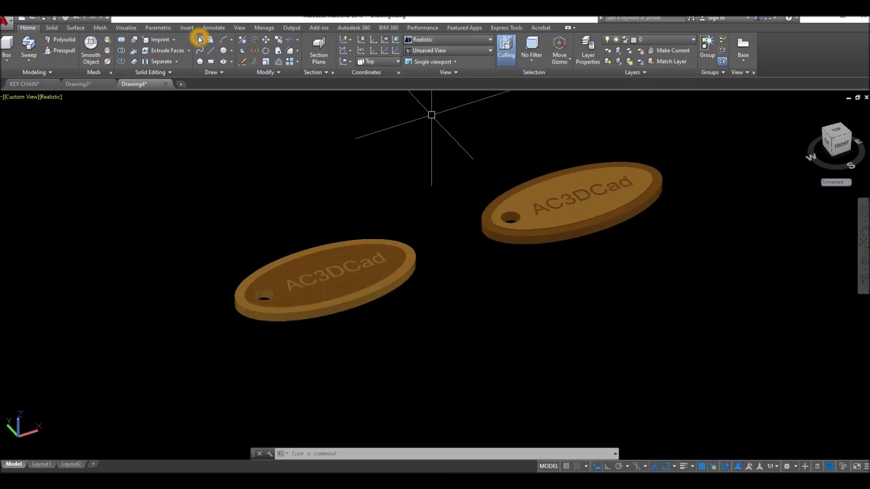
Step: Begin an edge fillet, confirm its radius, and select the upper and lower outer edges of the raised-letter key chain
{"action": "left_click", "coordinate": [52, 28]}
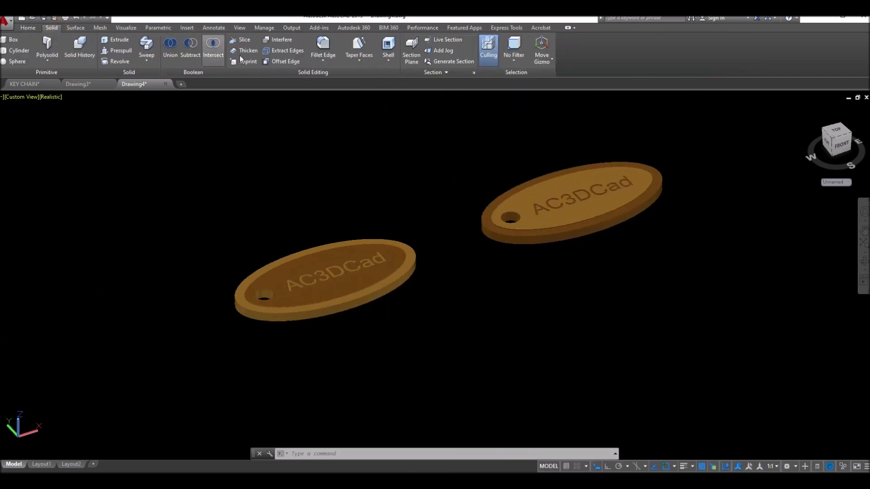
{"action": "left_click", "coordinate": [322, 56]}
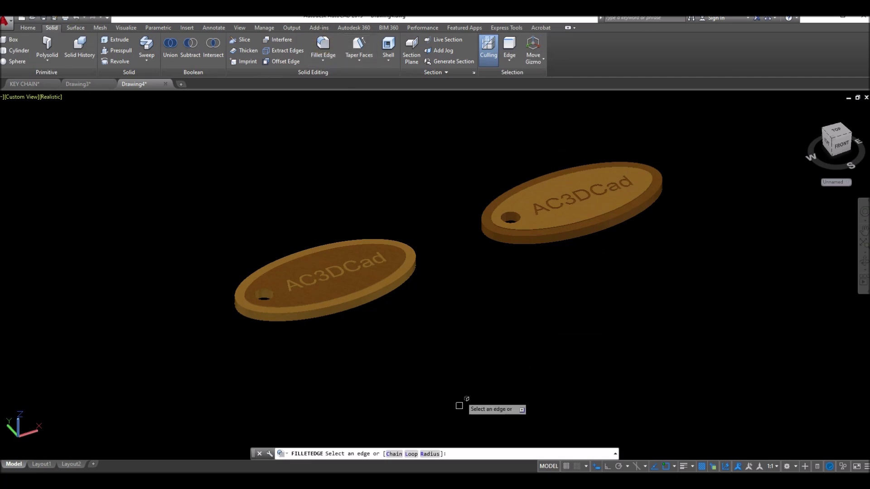
{"action": "left_click", "coordinate": [430, 454]}
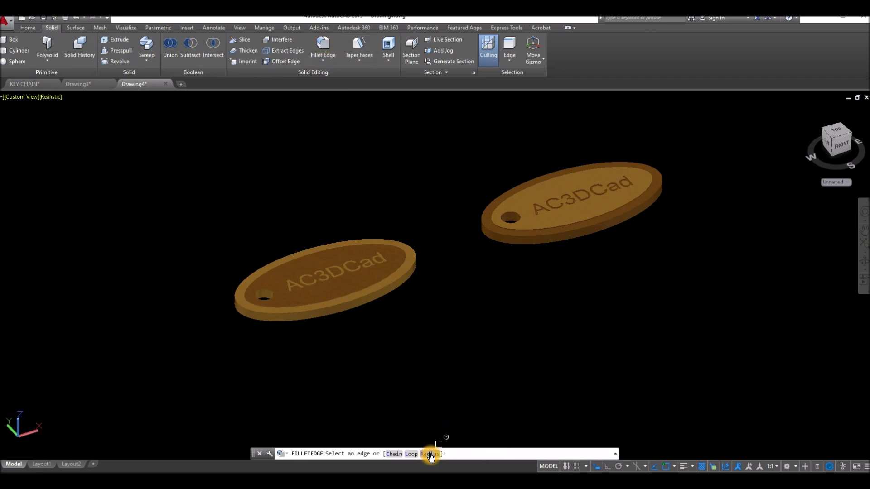
{"action": "left_click", "coordinate": [430, 454]}
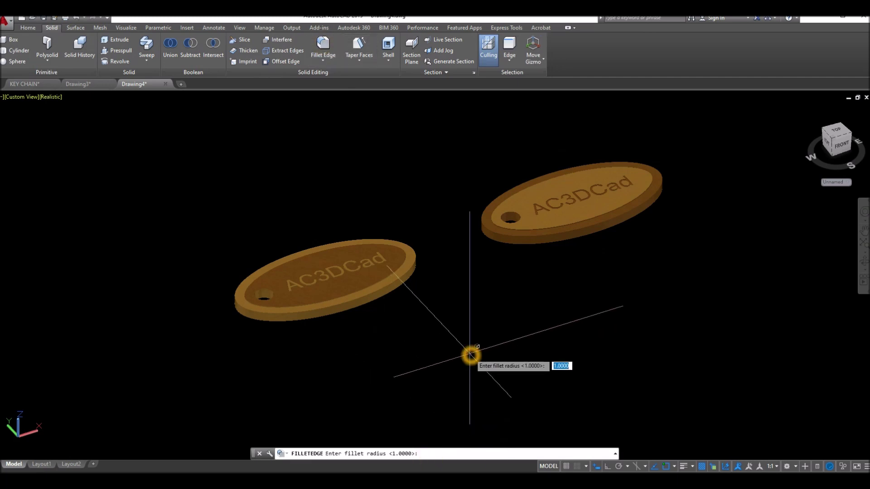
{"action": "key", "text": "Return"}
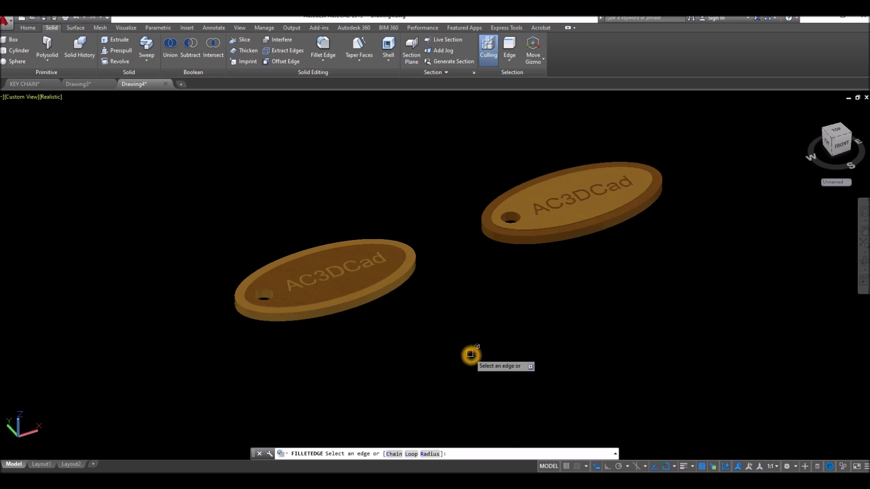
{"action": "scroll", "coordinate": [277, 328], "scroll_direction": "up", "scroll_amount": 5}
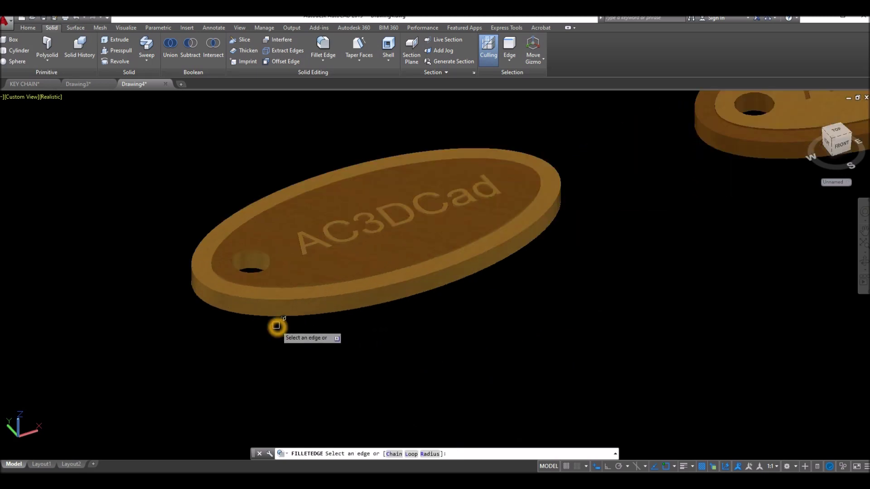
{"action": "left_click", "coordinate": [275, 292]}
{"action": "left_click", "coordinate": [275, 311]}
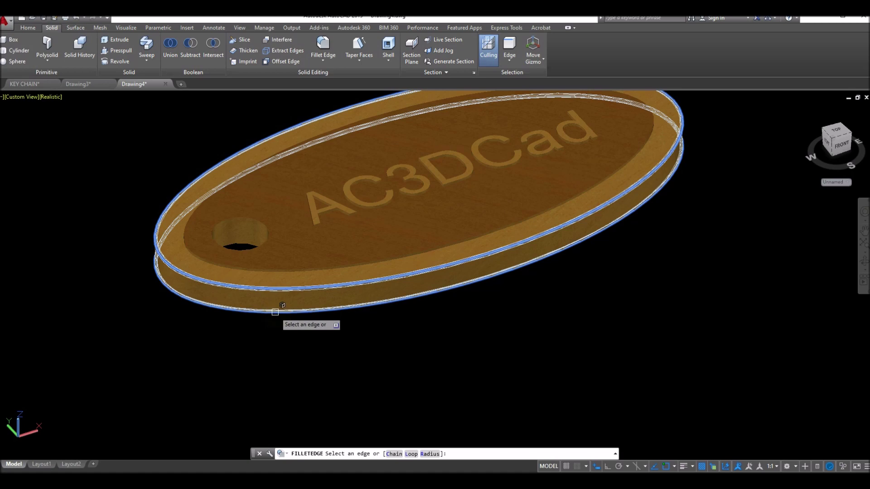
Step: Add the upper and lower rims of the raised-letter key chain's hole to the selection and apply the fillet
{"action": "left_click", "coordinate": [264, 236]}
{"action": "scroll", "coordinate": [274, 265], "scroll_direction": "down", "scroll_amount": 2}
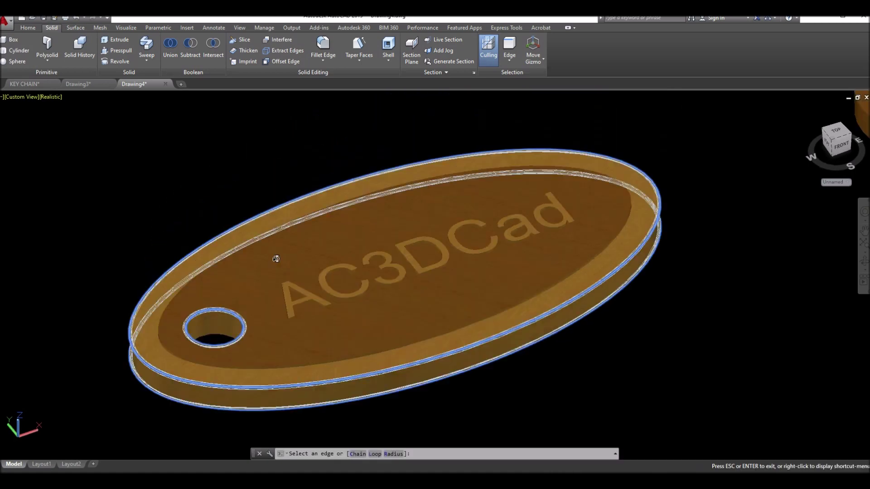
{"action": "middle_click_drag", "start_coordinate": [278, 258], "coordinate": [278, 227], "text": "shift"}
{"action": "scroll", "coordinate": [278, 249], "scroll_direction": "down", "scroll_amount": 3}
{"action": "middle_click_drag", "start_coordinate": [292, 301], "coordinate": [311, 225], "text": "shift"}
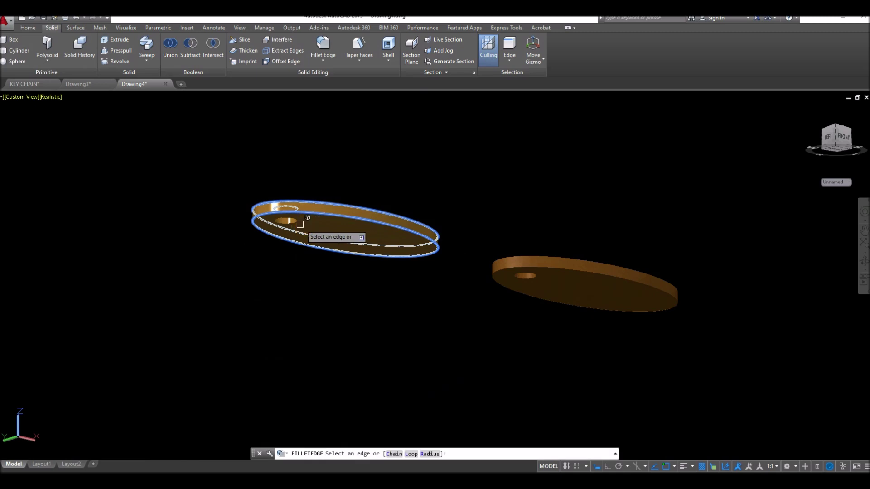
{"action": "right_click", "coordinate": [372, 156]}
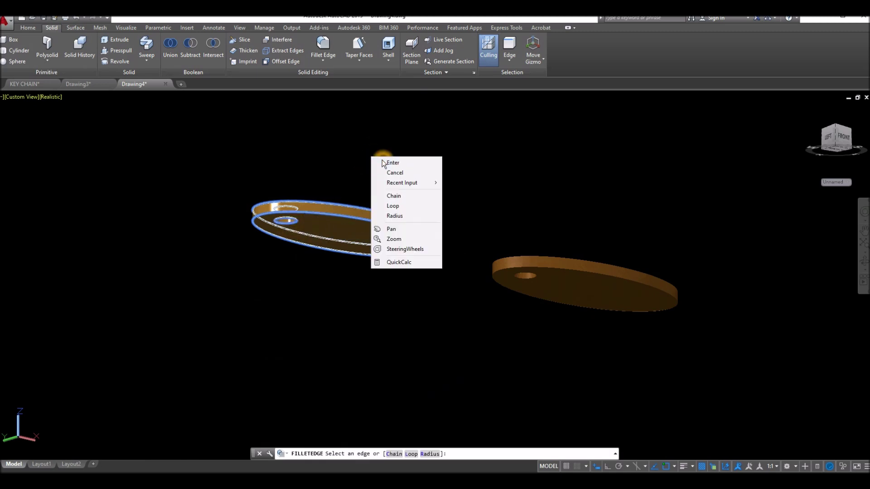
{"action": "left_click", "coordinate": [390, 163]}
{"action": "right_click", "coordinate": [383, 164]}
{"action": "left_click", "coordinate": [389, 171]}
{"action": "middle_click_drag", "start_coordinate": [398, 168], "coordinate": [431, 287], "text": "shift"}
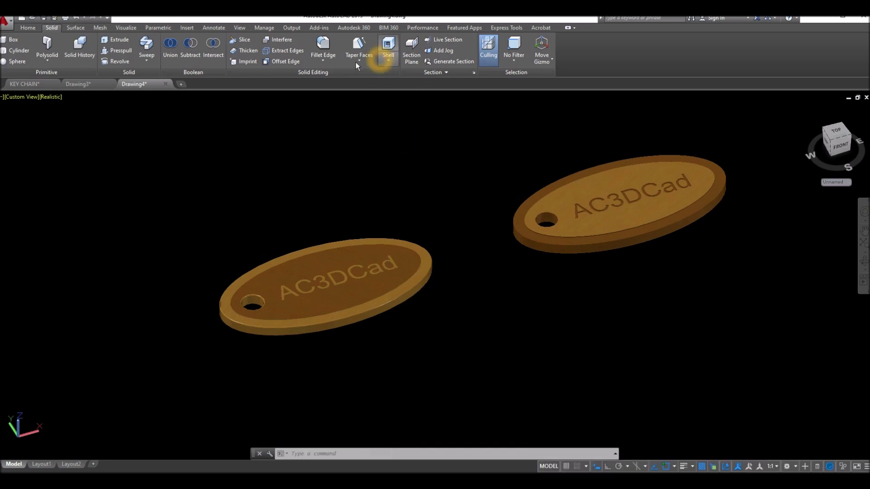
Step: Fillet the upper and lower outer edges and both hole rims of the engraved key chain with the same radius
{"action": "left_click", "coordinate": [323, 50]}
{"action": "middle_click_drag", "start_coordinate": [632, 358], "coordinate": [486, 411]}
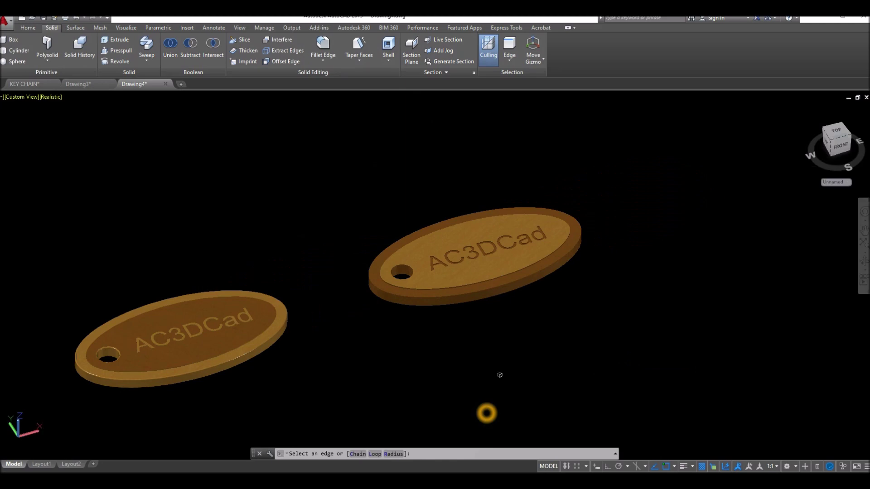
{"action": "scroll", "coordinate": [462, 305], "scroll_direction": "up", "scroll_amount": 5}
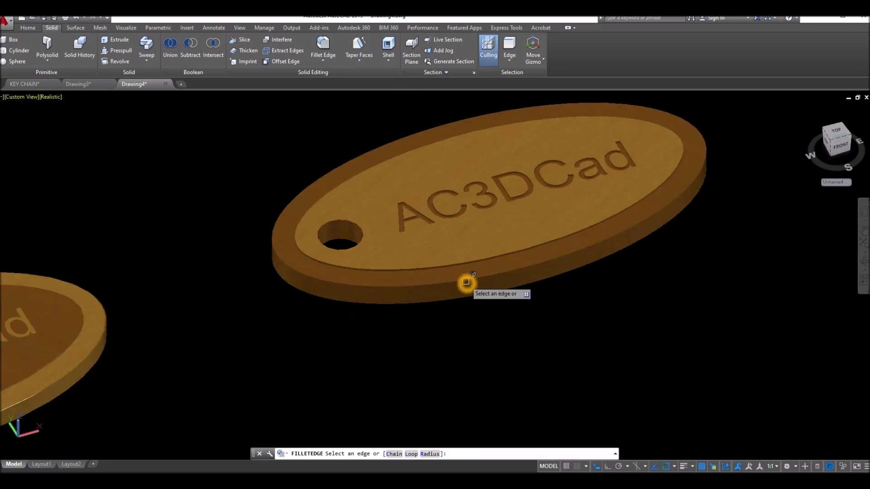
{"action": "left_click", "coordinate": [474, 297]}
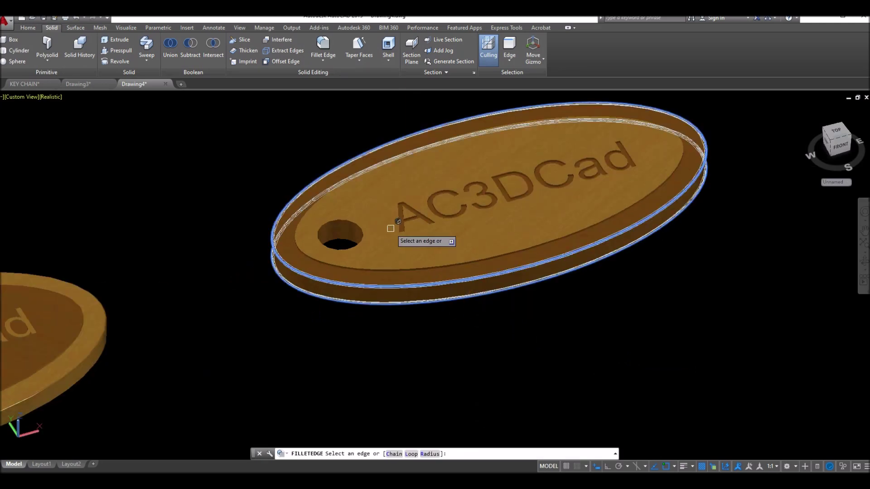
{"action": "middle_click_drag", "start_coordinate": [478, 305], "coordinate": [498, 254], "text": "shift"}
{"action": "left_click", "coordinate": [358, 285]}
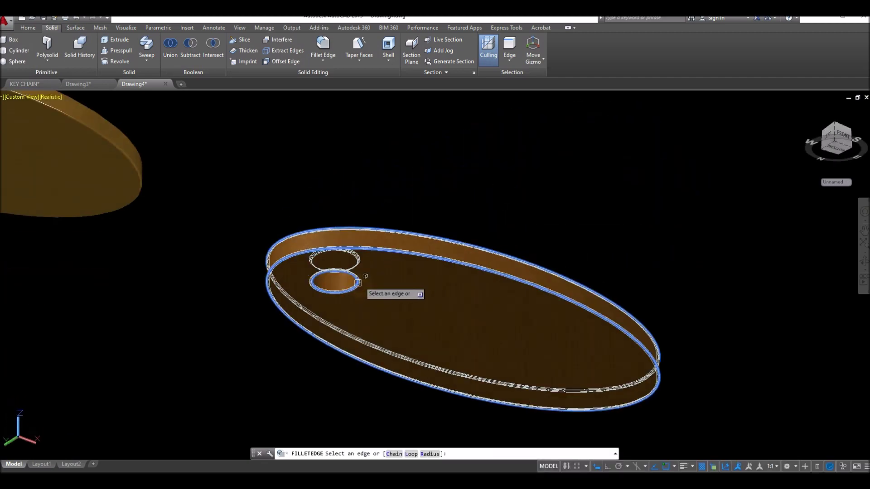
{"action": "right_click", "coordinate": [430, 219]}
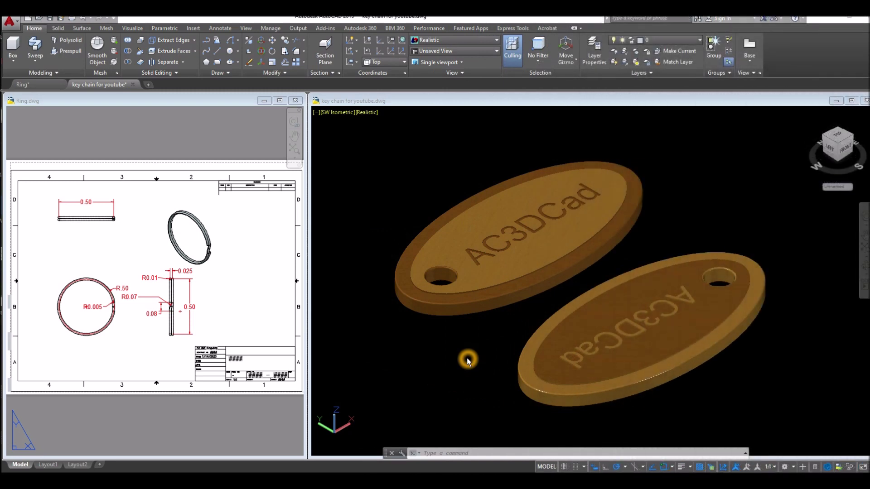
Step: Activate the key chain for youtube drawing and set its viewpoint to Top
{"action": "left_click", "coordinate": [468, 362]}
{"action": "left_click", "coordinate": [328, 110]}
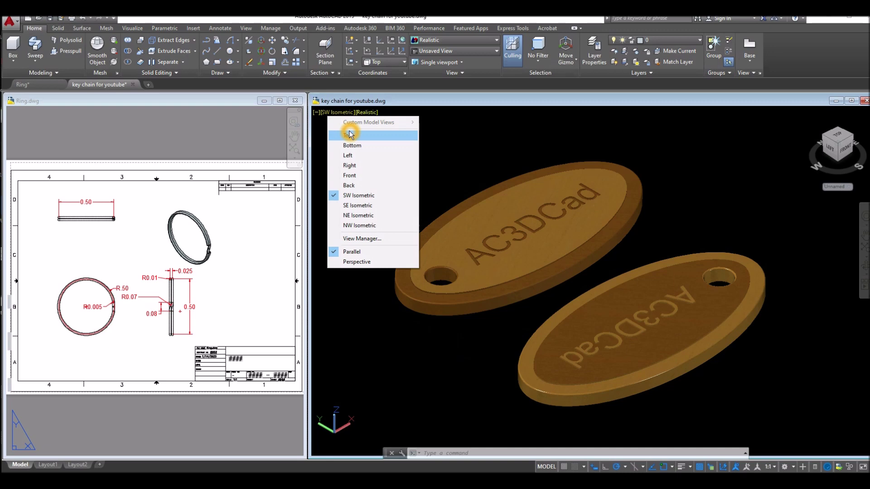
{"action": "left_click", "coordinate": [351, 135]}
Step: Draw a circle of radius 0.5 in the empty area beside the key chains, following the ring reference drawing
{"action": "left_click", "coordinate": [145, 335]}
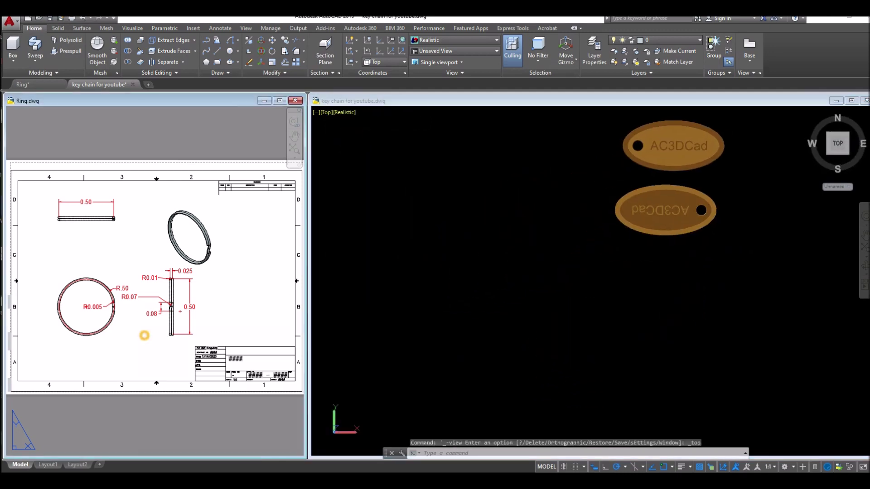
{"action": "scroll", "coordinate": [109, 323], "scroll_direction": "up", "scroll_amount": 2}
{"action": "middle_click_drag", "start_coordinate": [108, 322], "coordinate": [143, 320]}
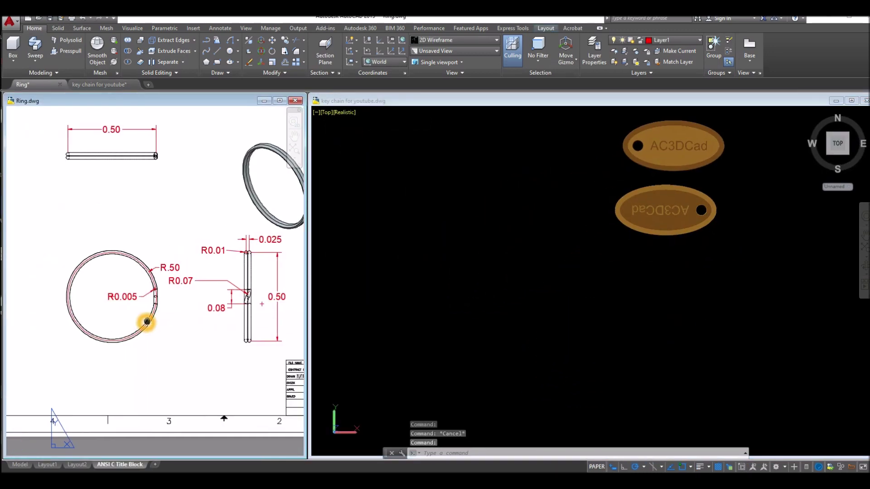
{"action": "left_click", "coordinate": [508, 300]}
{"action": "type", "text": "c"}
{"action": "key", "text": "Return"}
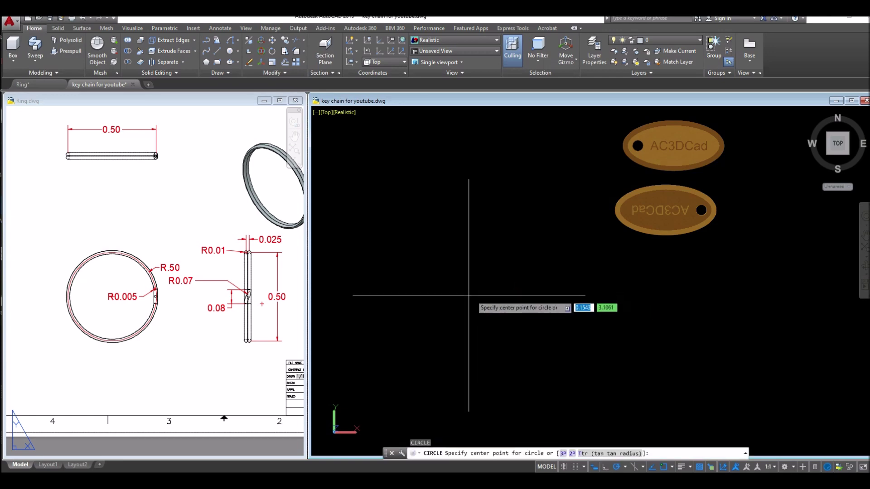
{"action": "left_click", "coordinate": [465, 294]}
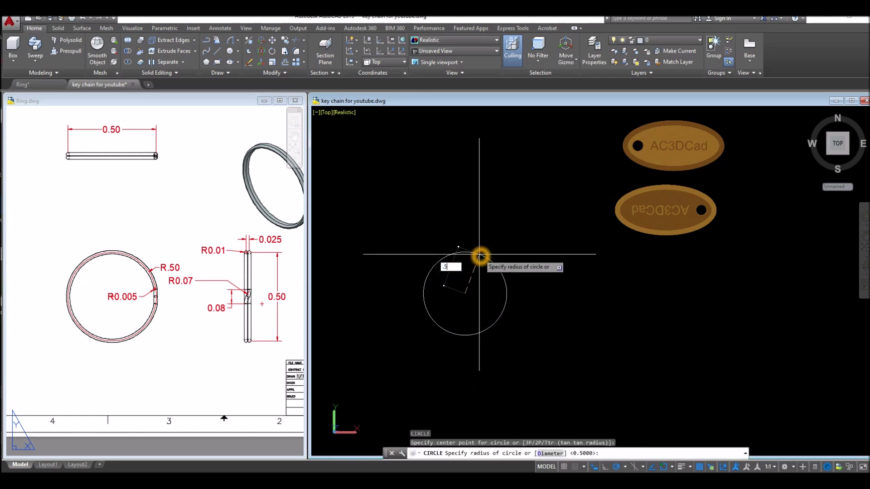
{"action": "key", "text": "Return"}
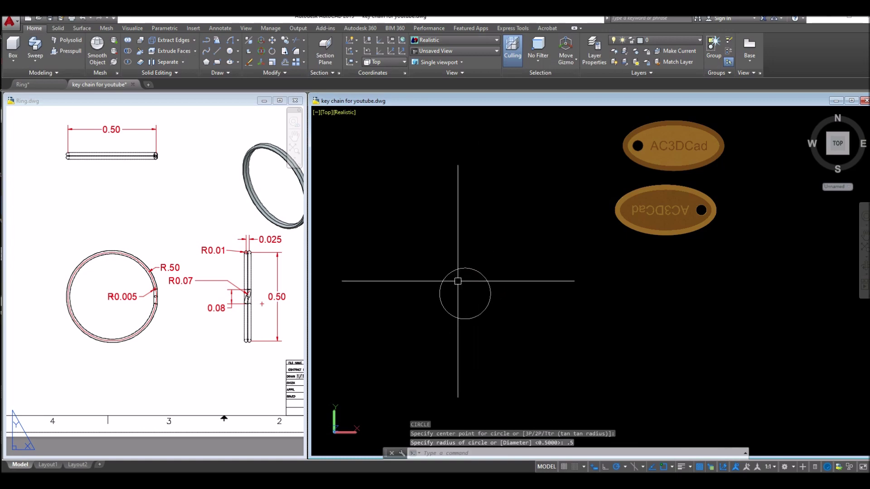
Step: Examine the gap dimension on the side view of the ring in the Ring.dwg reference drawing
{"action": "scroll", "coordinate": [460, 282], "scroll_direction": "up", "scroll_amount": 4}
{"action": "scroll", "coordinate": [460, 281], "scroll_direction": "up", "scroll_amount": 1}
{"action": "middle_click_drag", "start_coordinate": [441, 260], "coordinate": [434, 253]}
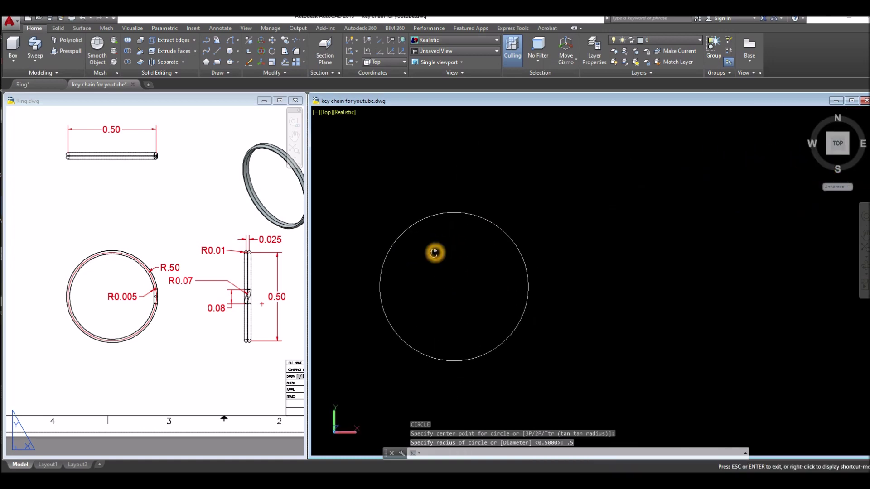
{"action": "left_click", "coordinate": [224, 302]}
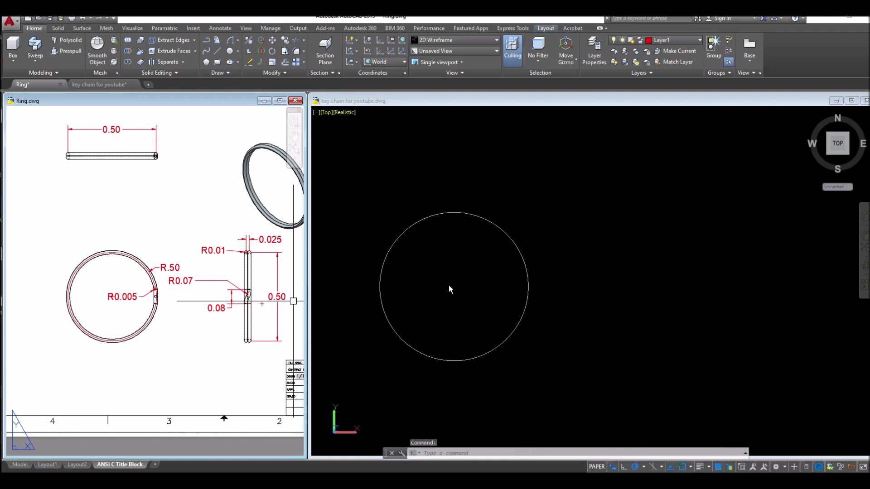
{"action": "left_click", "coordinate": [237, 306]}
{"action": "left_click", "coordinate": [238, 306]}
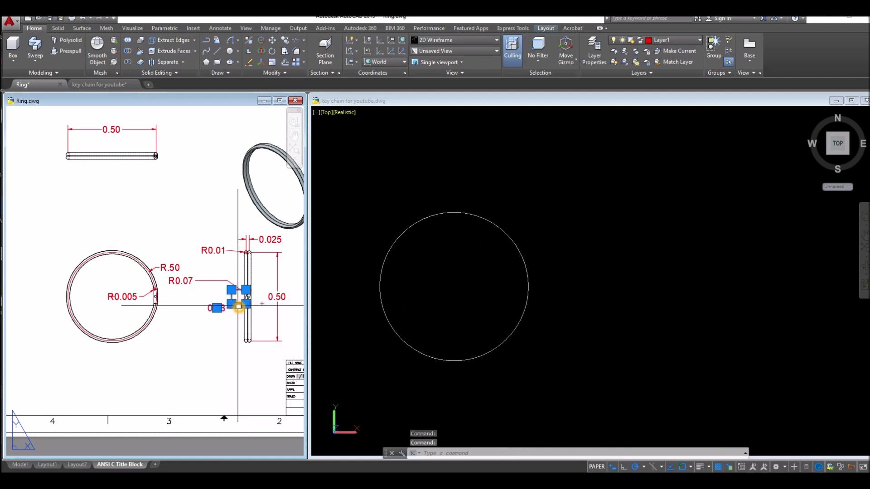
{"action": "left_click", "coordinate": [231, 318]}
{"action": "key", "text": "Escape"}
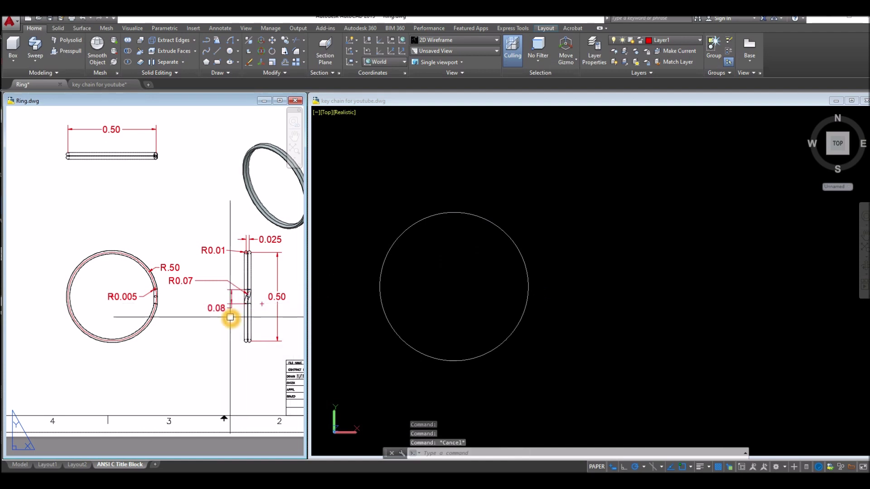
Step: Draw a horizontal line from the circle's right quadrant to its centre in the key chain drawing
{"action": "left_click", "coordinate": [520, 301]}
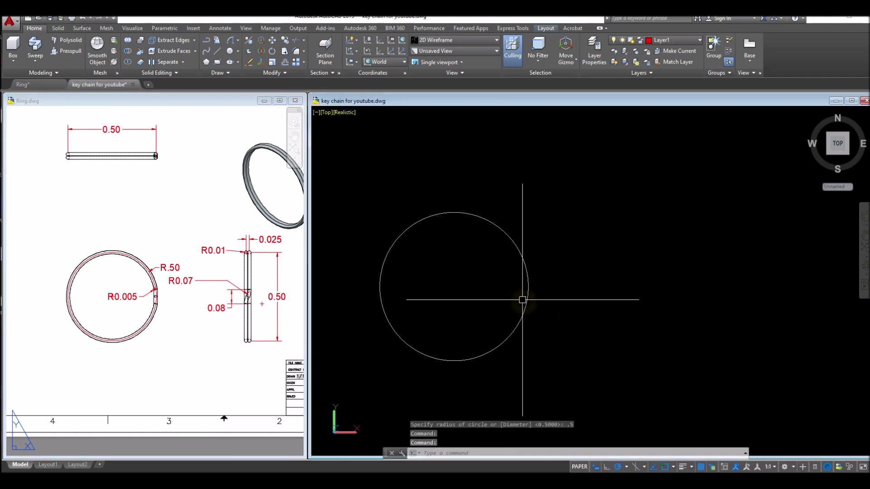
{"action": "type", "text": "l"}
{"action": "key", "text": "Return"}
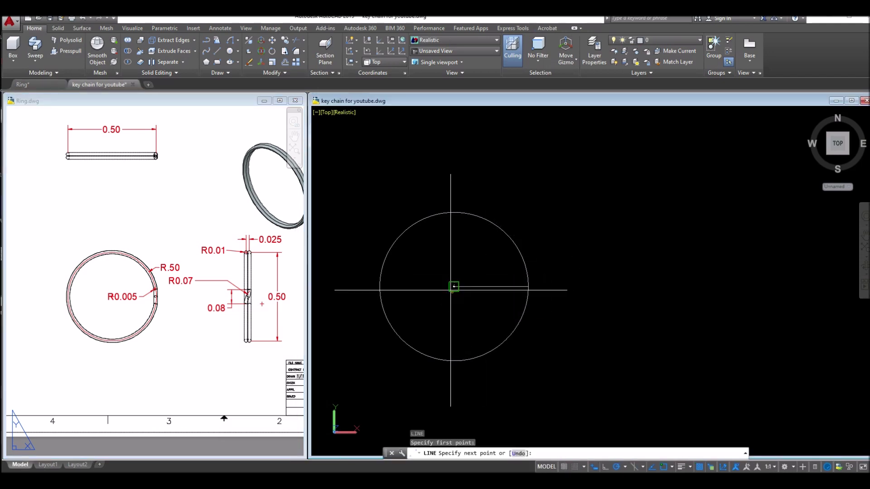
{"action": "left_click", "coordinate": [454, 287]}
{"action": "right_click", "coordinate": [560, 271]}
{"action": "left_click", "coordinate": [579, 281]}
Step: Offset the horizontal radius line by 0.04 both above and below
{"action": "scroll", "coordinate": [510, 294], "scroll_direction": "up", "scroll_amount": 3}
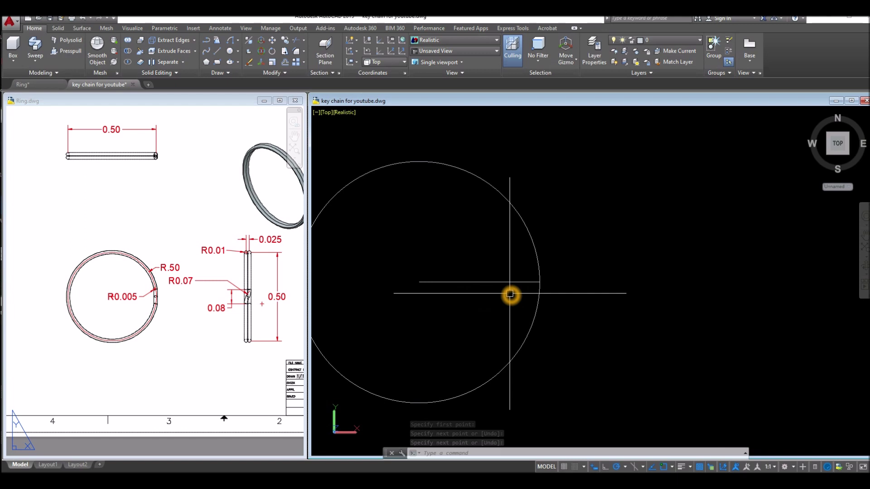
{"action": "type", "text": ".0"}
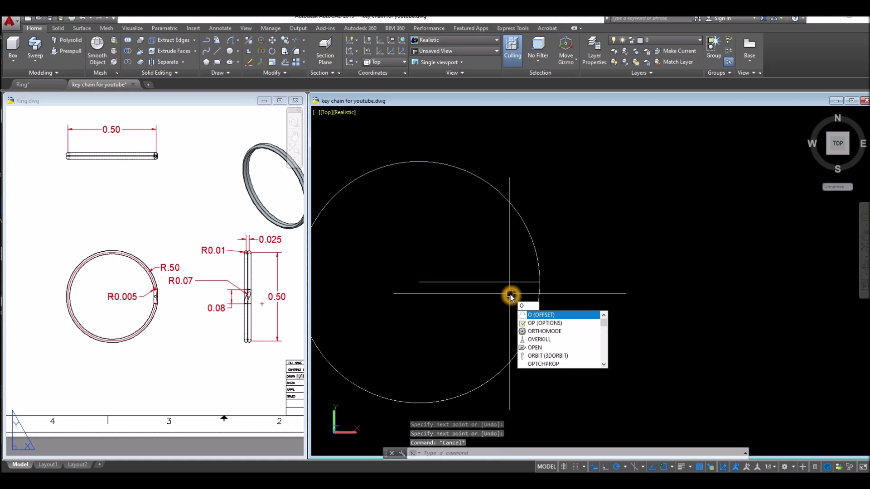
{"action": "key", "text": "Return"}
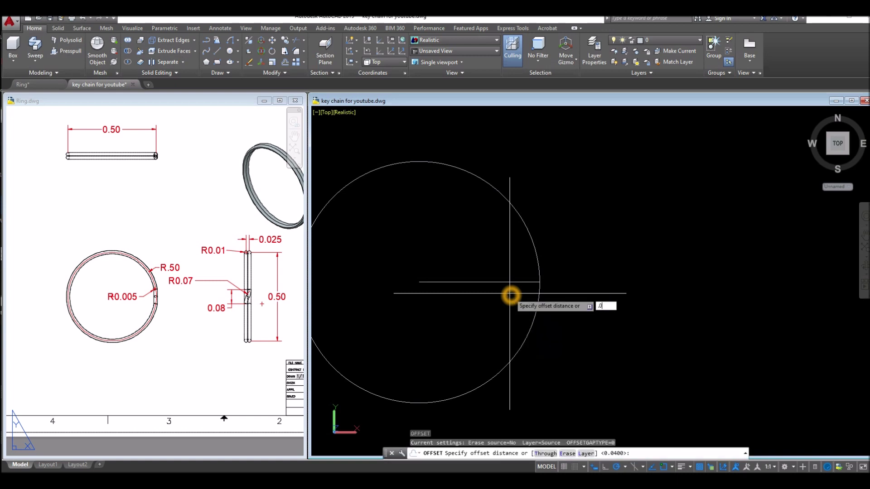
{"action": "key", "text": "Return"}
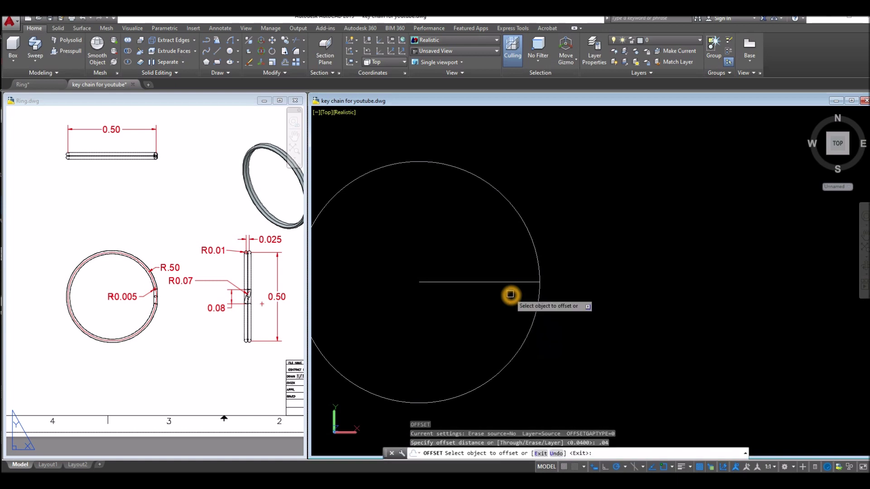
{"action": "left_click", "coordinate": [520, 281]}
{"action": "left_click", "coordinate": [523, 268]}
{"action": "left_click", "coordinate": [521, 282]}
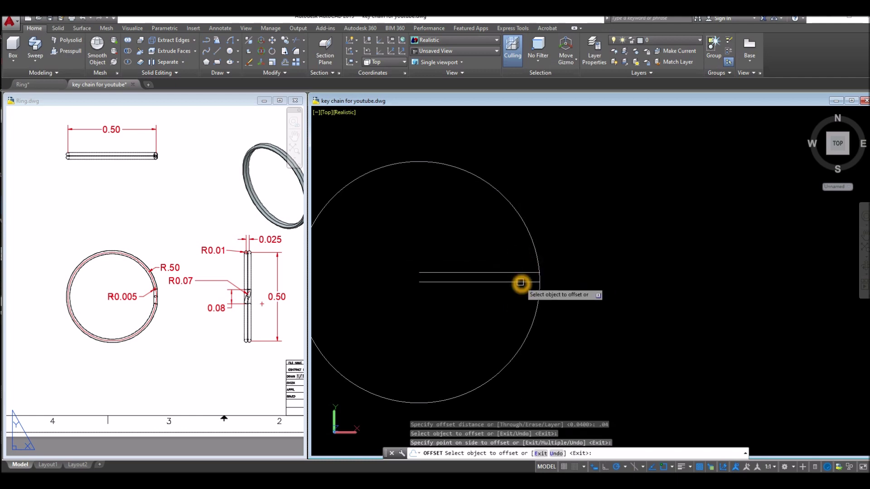
{"action": "left_click", "coordinate": [522, 309]}
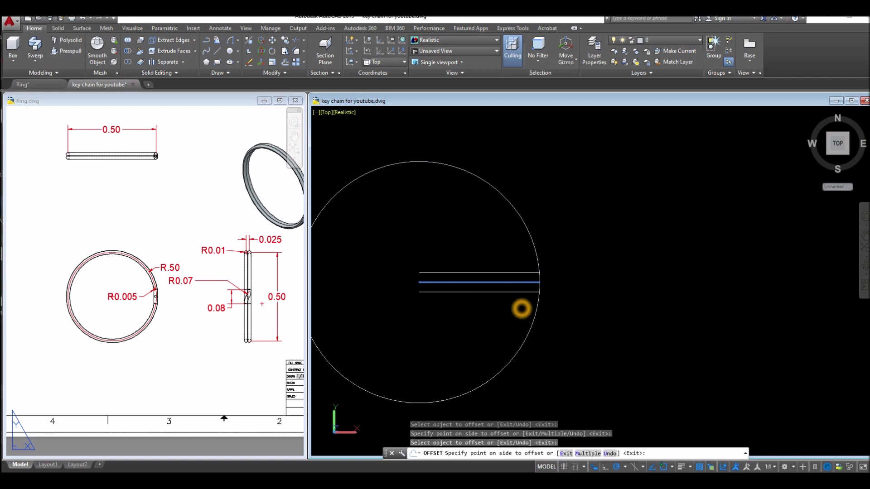
{"action": "right_click", "coordinate": [565, 282]}
{"action": "left_click", "coordinate": [579, 294]}
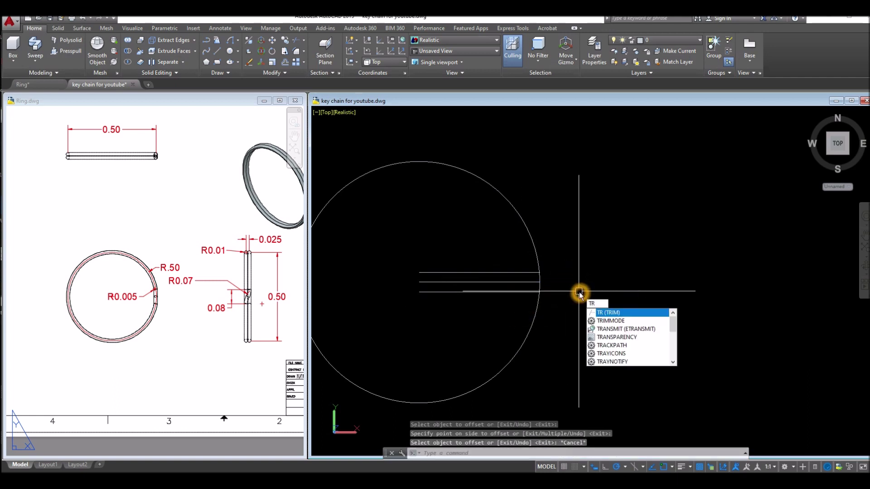
Step: Trim the circle's arc segments between the two offset lines to open the ring's gap
{"action": "key", "text": "Return"}
{"action": "key", "text": "Return"}
{"action": "scroll", "coordinate": [570, 283], "scroll_direction": "up", "scroll_amount": 2}
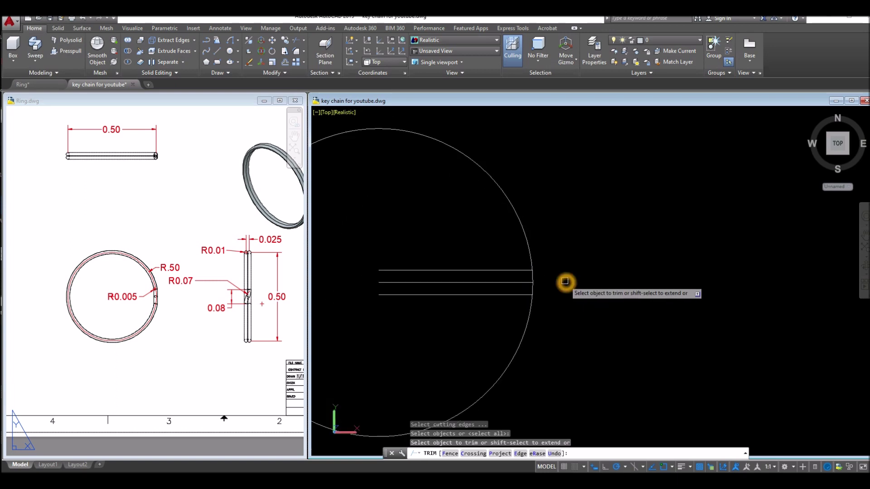
{"action": "left_click", "coordinate": [535, 278]}
{"action": "left_click", "coordinate": [534, 288]}
{"action": "right_click", "coordinate": [536, 287]}
{"action": "left_click", "coordinate": [578, 294]}
Step: Erase the horizontal radius line and its two offset copies inside the circle
{"action": "left_click", "coordinate": [561, 333]}
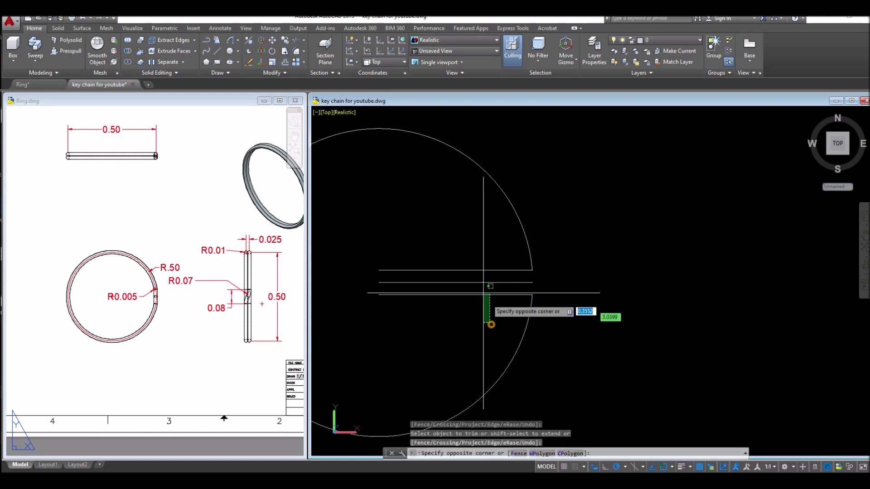
{"action": "left_click", "coordinate": [434, 218]}
{"action": "key", "text": "Delete"}
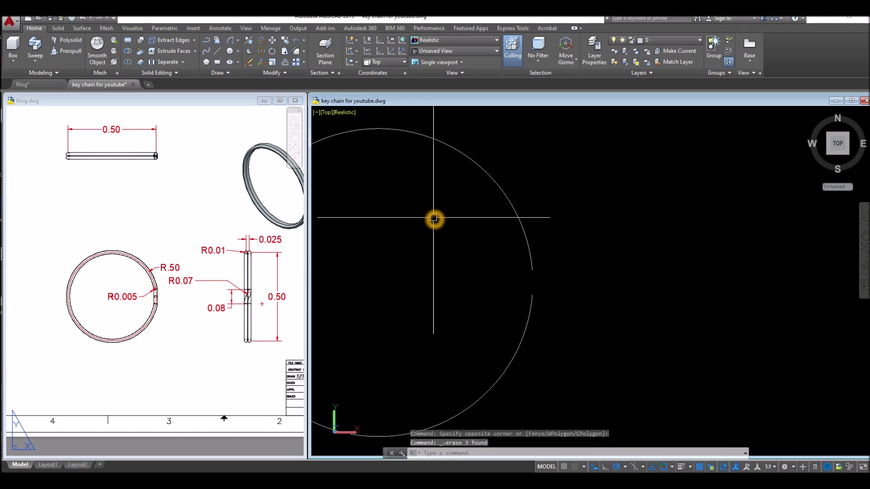
Step: Switch to the SW Isometric view and hide both key chain solids, leaving only the open ring circle displayed
{"action": "left_click", "coordinate": [323, 114]}
{"action": "left_click", "coordinate": [353, 193]}
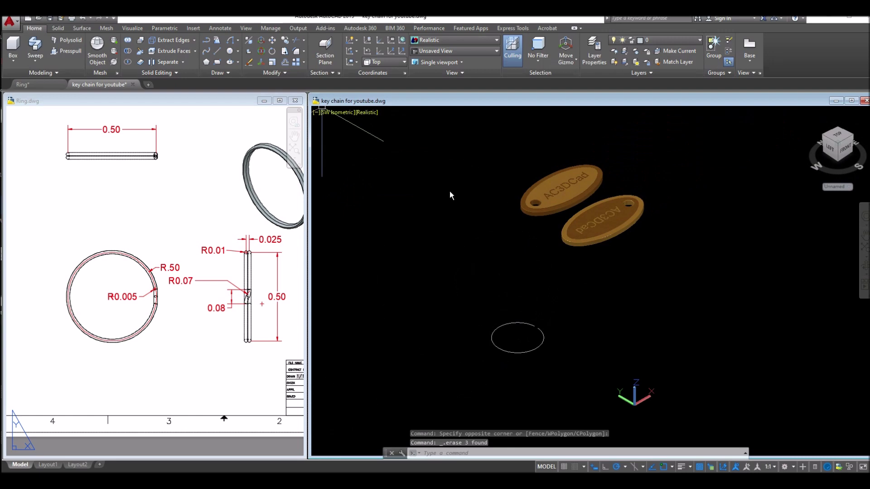
{"action": "left_click", "coordinate": [670, 253]}
{"action": "left_click", "coordinate": [559, 208]}
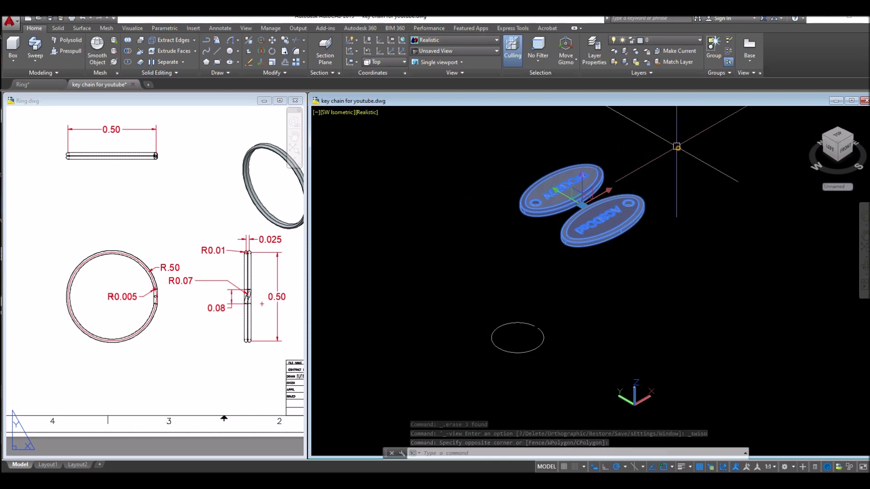
{"action": "right_click", "coordinate": [677, 148]}
{"action": "left_click", "coordinate": [710, 192]}
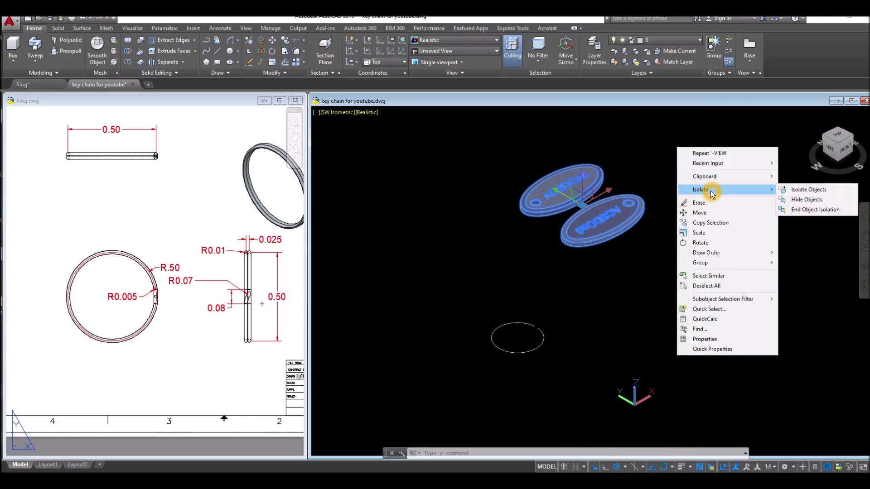
{"action": "left_click", "coordinate": [808, 199]}
{"action": "scroll", "coordinate": [521, 360], "scroll_direction": "down", "scroll_amount": 3}
{"action": "scroll", "coordinate": [525, 358], "scroll_direction": "up", "scroll_amount": 1}
{"action": "scroll", "coordinate": [527, 358], "scroll_direction": "up", "scroll_amount": 1}
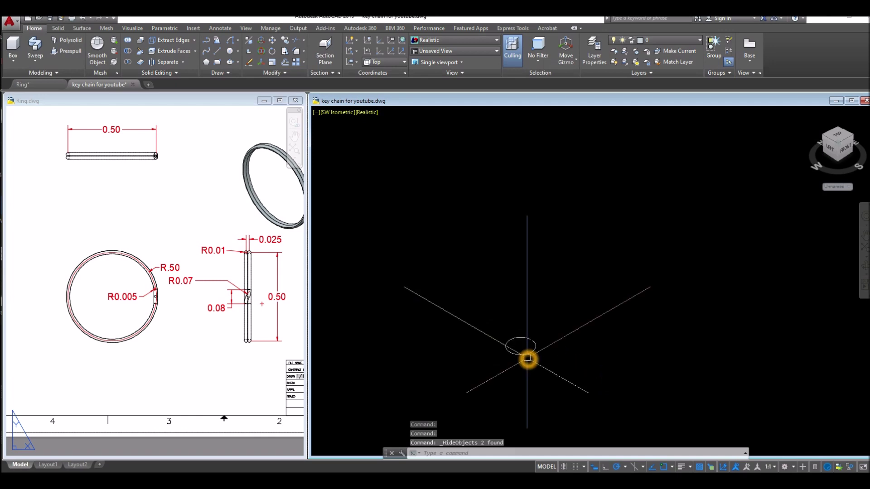
{"action": "scroll", "coordinate": [527, 358], "scroll_direction": "up", "scroll_amount": 3}
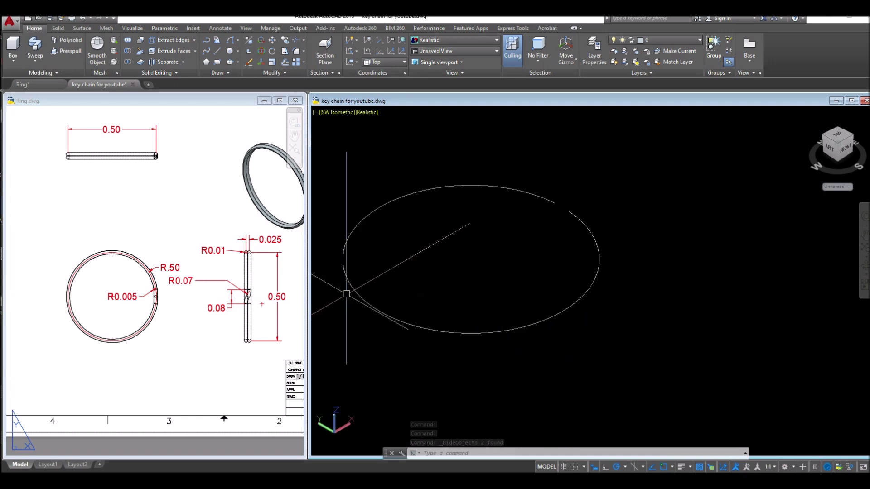
Step: Examine the spacing between the two ring coils on the side view in the Ring.dwg reference drawing
{"action": "left_click", "coordinate": [259, 299]}
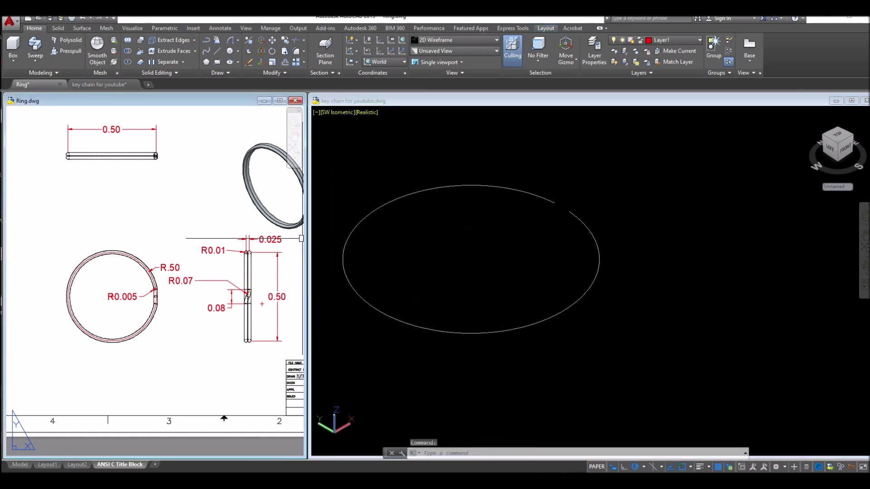
{"action": "left_click", "coordinate": [252, 258]}
{"action": "scroll", "coordinate": [254, 256], "scroll_direction": "up", "scroll_amount": 5}
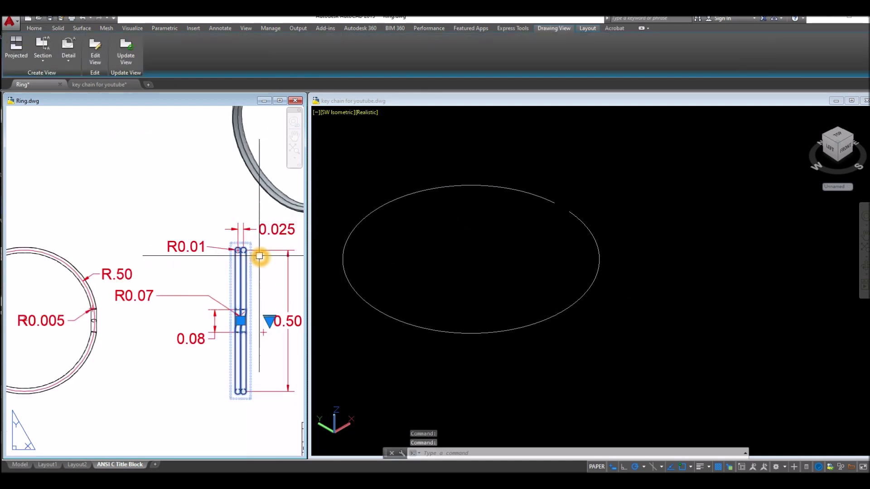
{"action": "left_click", "coordinate": [220, 241]}
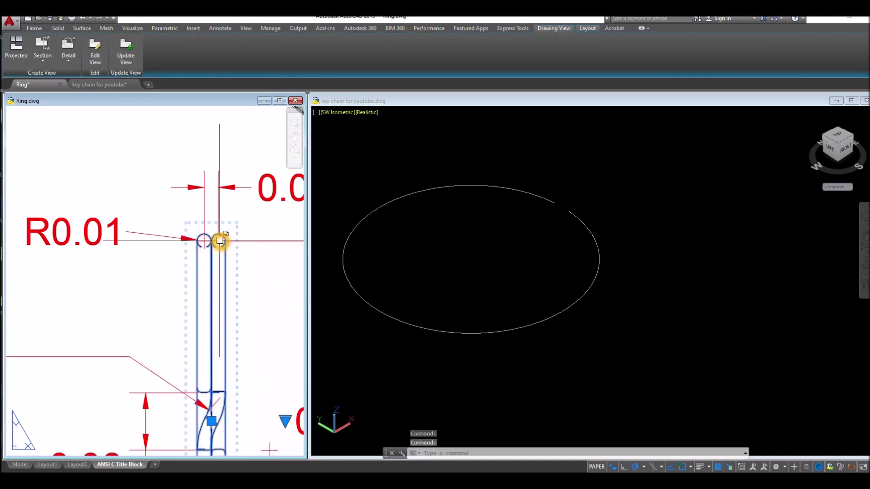
{"action": "key", "text": "Escape"}
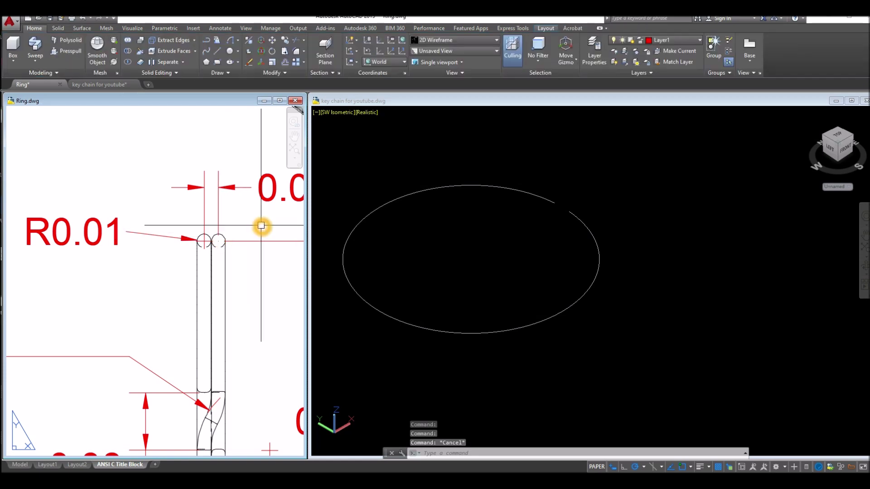
{"action": "scroll", "coordinate": [261, 228], "scroll_direction": "down", "scroll_amount": 4}
Step: Copy the open ring arc 0.025 straight up along Z in the key chain drawing
{"action": "left_click", "coordinate": [469, 248]}
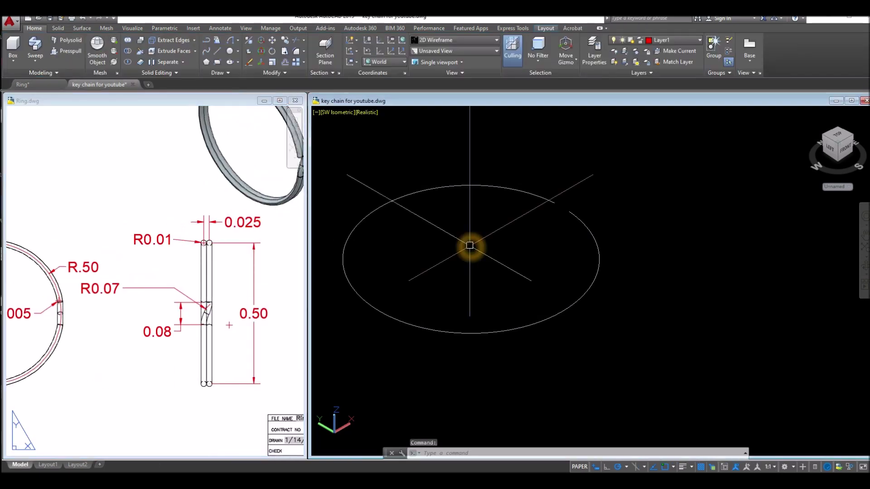
{"action": "left_click", "coordinate": [524, 194]}
{"action": "right_click", "coordinate": [589, 158]}
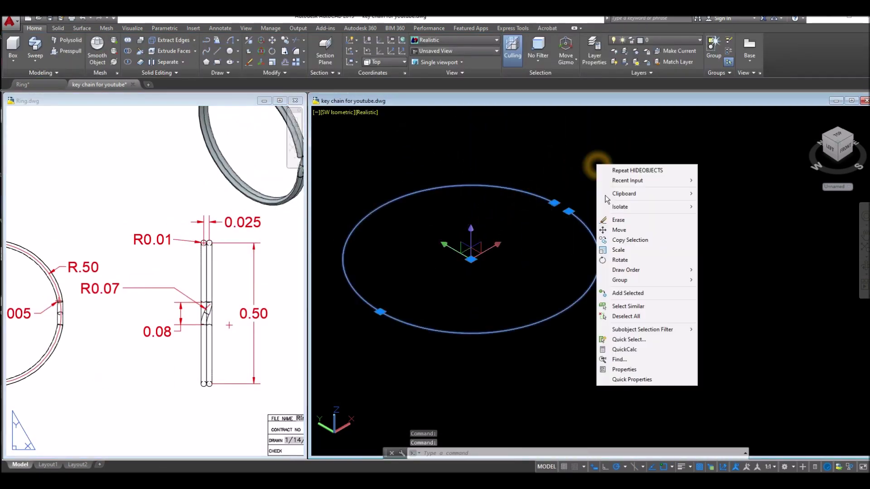
{"action": "left_click", "coordinate": [604, 239]}
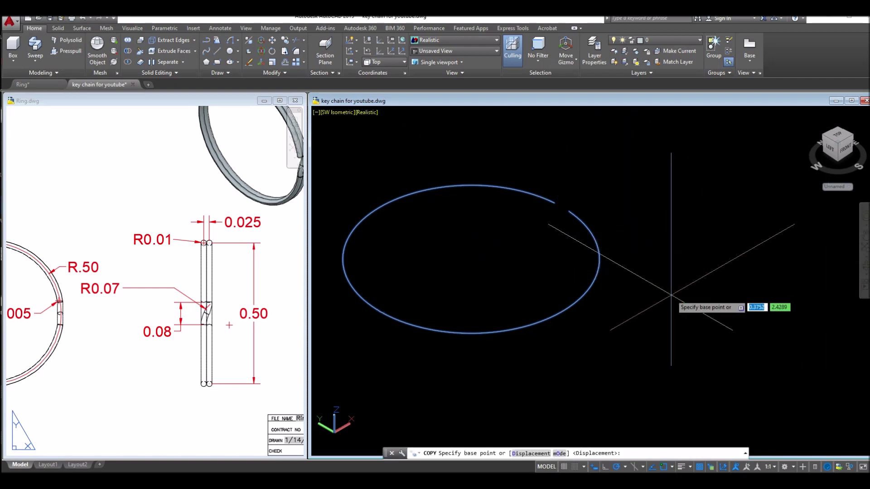
{"action": "left_click", "coordinate": [669, 295]}
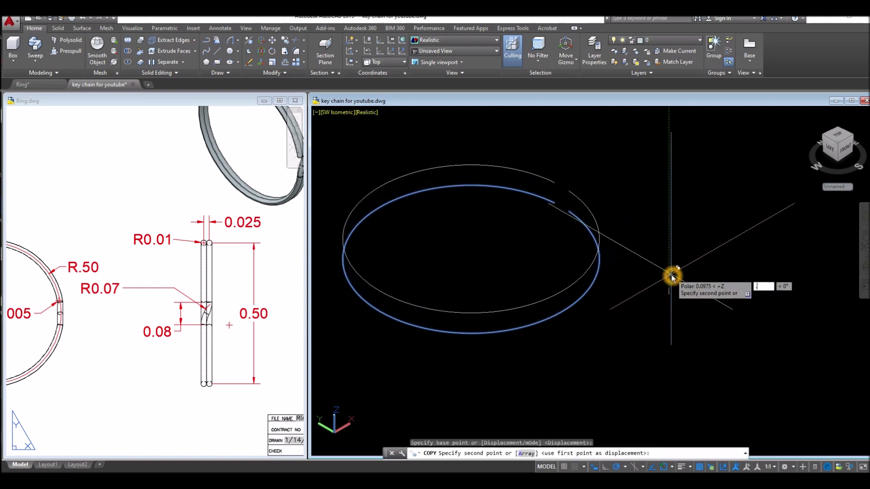
{"action": "type", "text": ".025"}
{"action": "key", "text": "Return"}
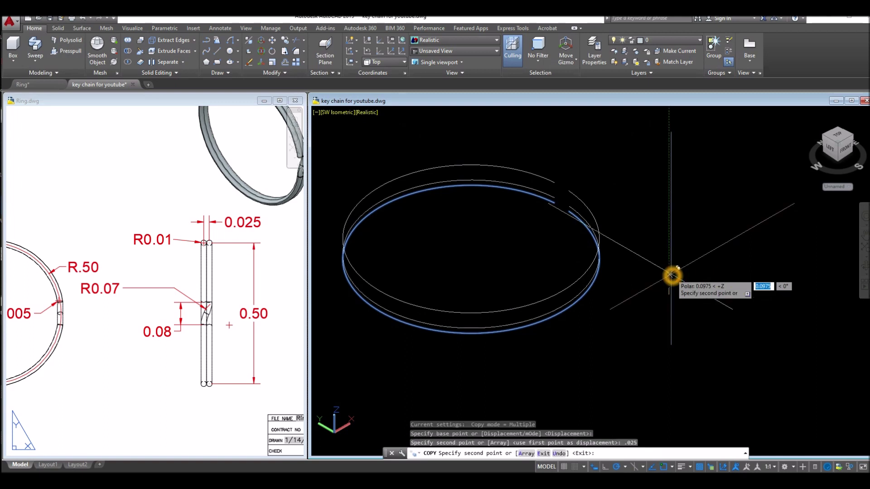
{"action": "right_click", "coordinate": [587, 179]}
{"action": "left_click", "coordinate": [595, 183]}
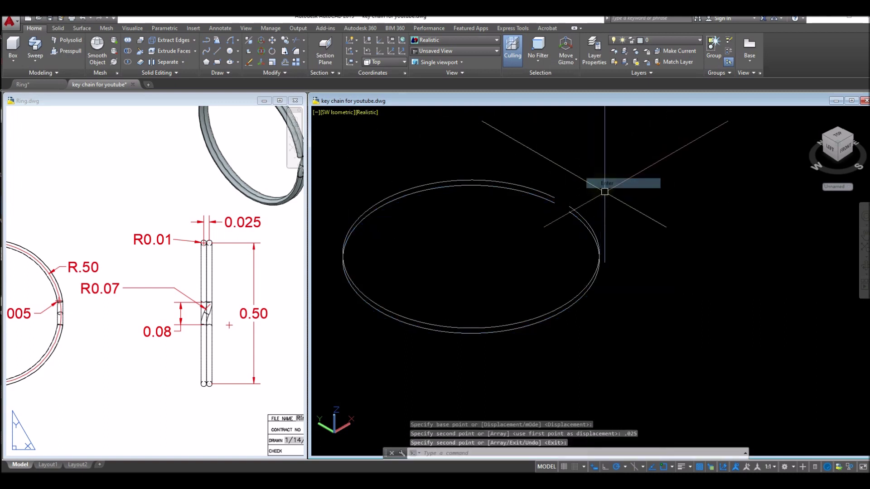
Step: Align the UCS with the Right view and display the two ring arcs in the SE Isometric view
{"action": "left_click", "coordinate": [347, 117]}
{"action": "left_click", "coordinate": [368, 189]}
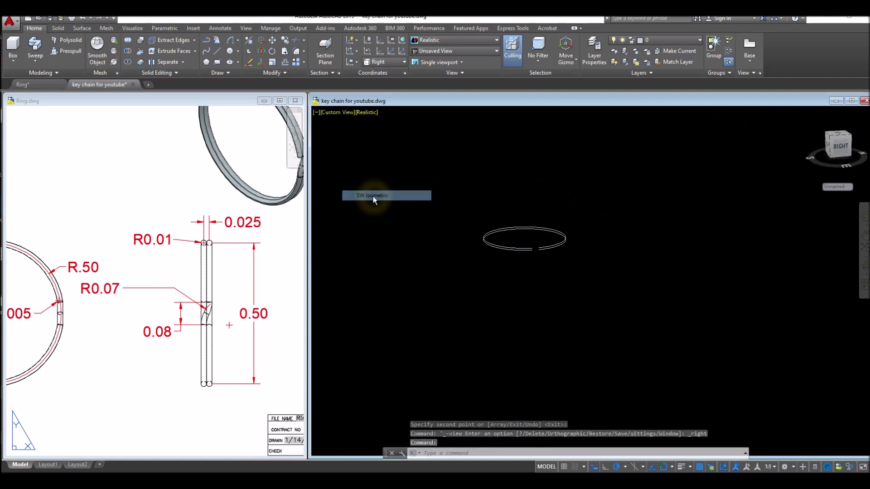
{"action": "left_click", "coordinate": [347, 112]}
{"action": "left_click", "coordinate": [362, 221]}
{"action": "left_click", "coordinate": [336, 113]}
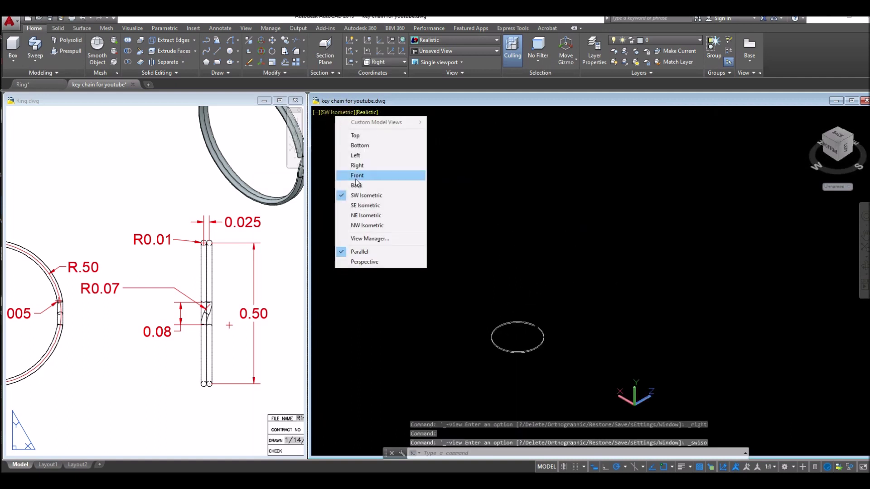
{"action": "left_click", "coordinate": [364, 207]}
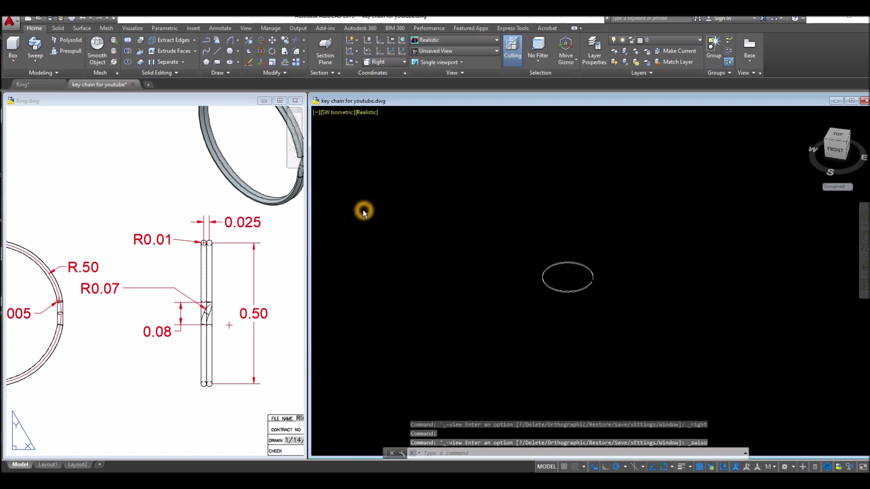
{"action": "scroll", "coordinate": [518, 249], "scroll_direction": "up", "scroll_amount": 5}
{"action": "scroll", "coordinate": [549, 270], "scroll_direction": "down", "scroll_amount": 1}
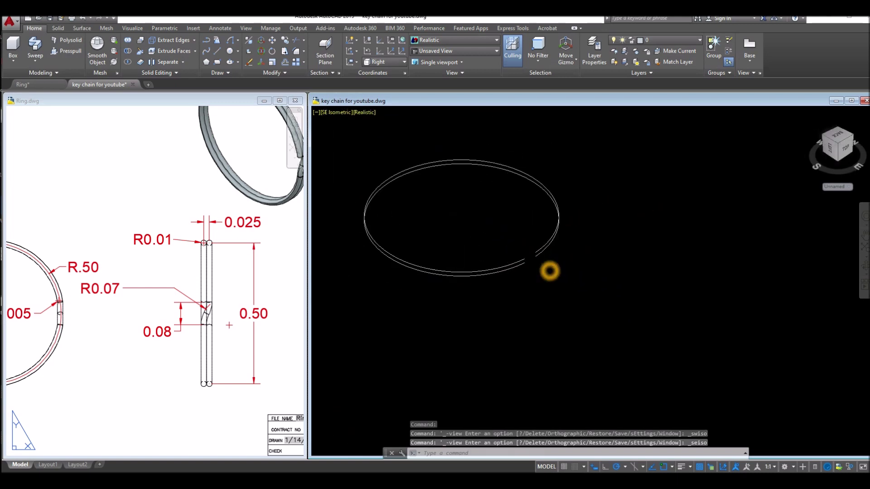
Step: Draw a line across the gap from the upper arc's endpoint to the lower arc's opposite endpoint
{"action": "type", "text": "l"}
{"action": "key", "text": "Return"}
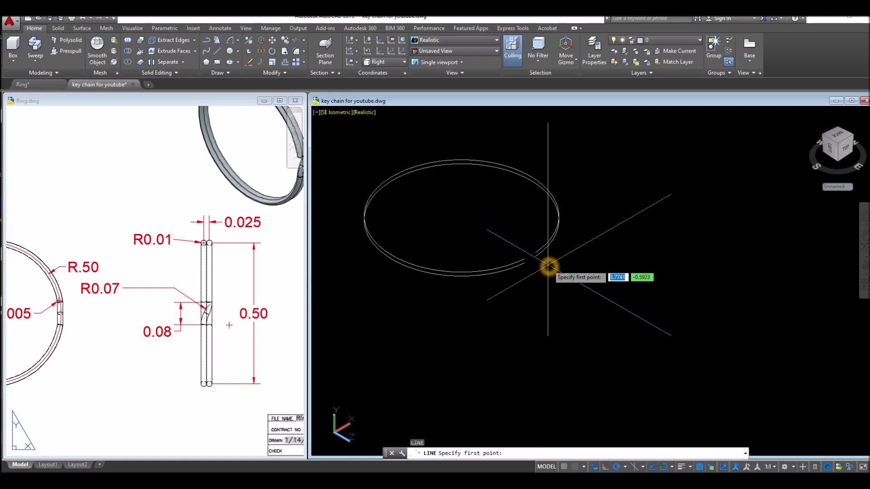
{"action": "scroll", "coordinate": [549, 268], "scroll_direction": "up", "scroll_amount": 4}
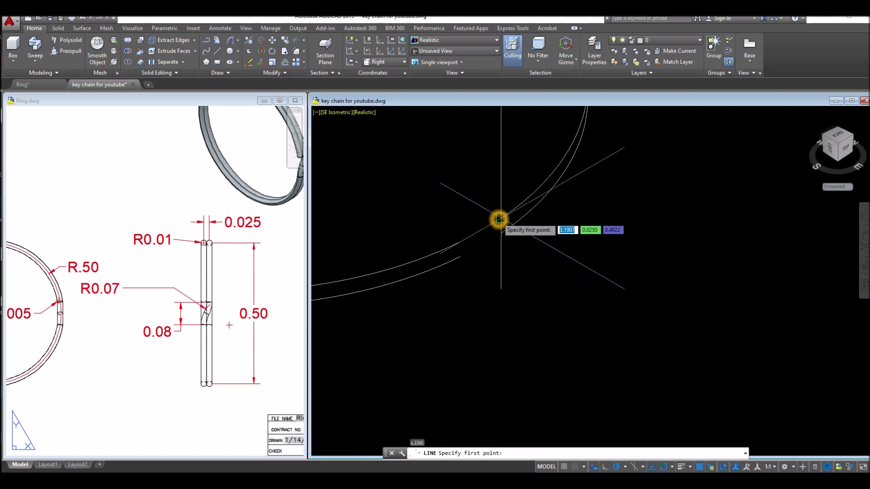
{"action": "left_click", "coordinate": [501, 219]}
{"action": "left_click", "coordinate": [461, 257]}
{"action": "right_click", "coordinate": [521, 246]}
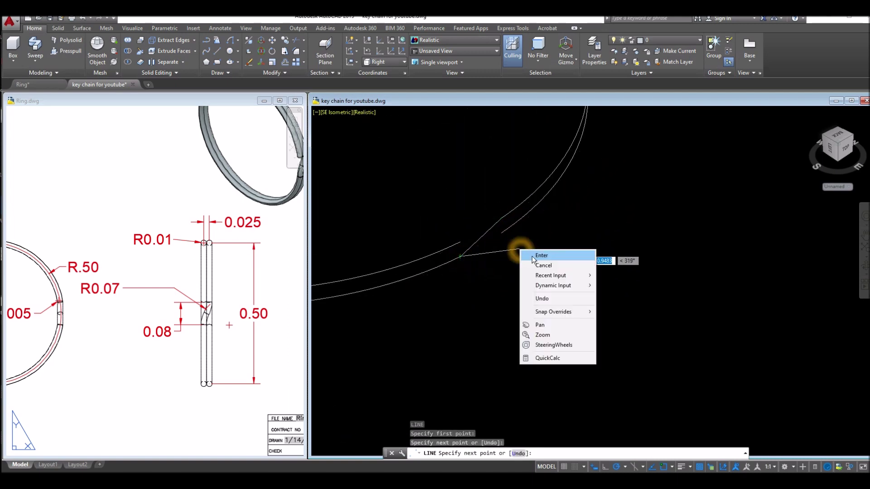
{"action": "left_click", "coordinate": [530, 252]}
Step: Draw a start-end-radius arc of radius 0.07 from the connecting line's upper end to its midpoint
{"action": "middle_click_drag", "start_coordinate": [558, 252], "coordinate": [539, 222], "text": "shift"}
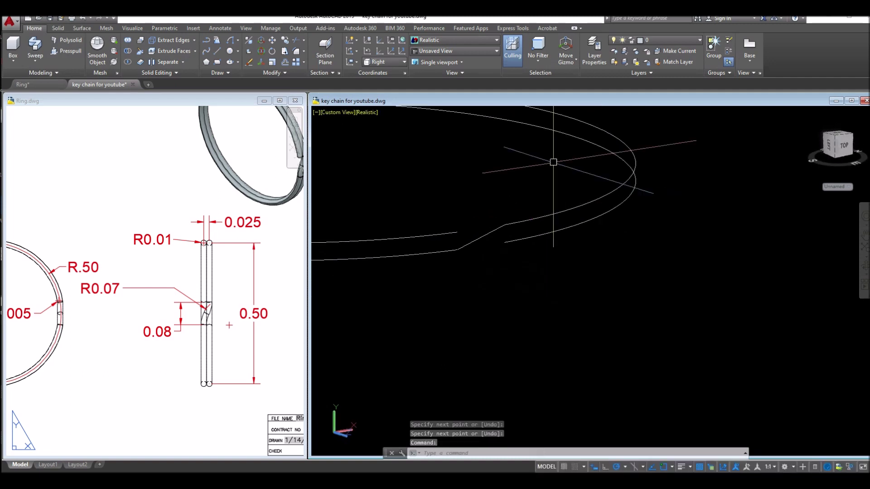
{"action": "left_click", "coordinate": [238, 40]}
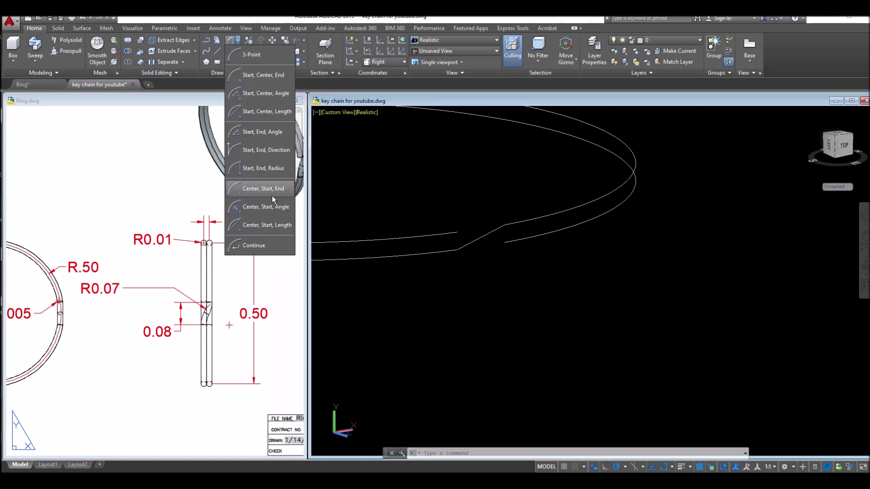
{"action": "left_click", "coordinate": [275, 169]}
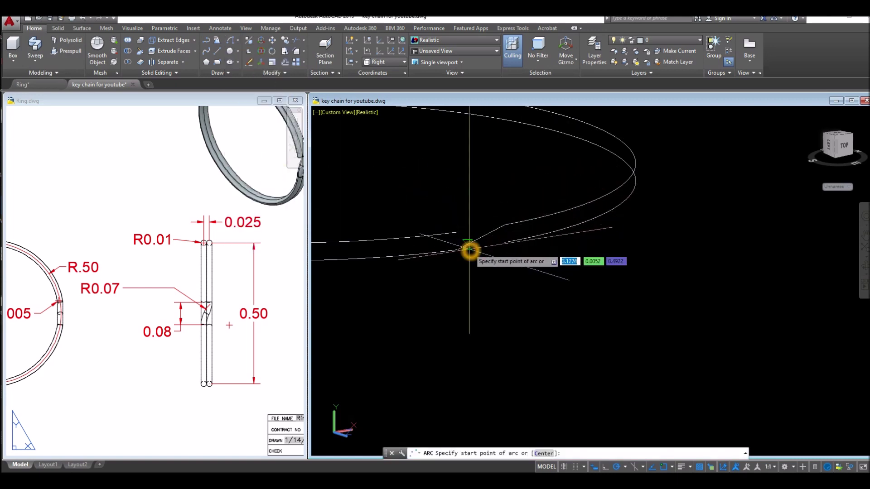
{"action": "left_click", "coordinate": [513, 220]}
{"action": "middle_click_drag", "start_coordinate": [512, 220], "coordinate": [476, 272], "text": "shift"}
{"action": "left_click", "coordinate": [475, 271]}
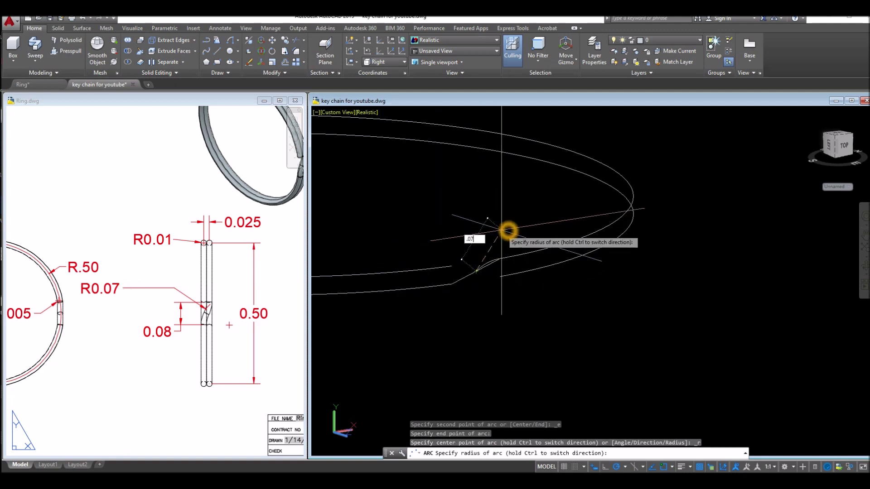
{"action": "key", "text": "Return"}
Step: After checking the bend radius in Ring.dwg, draw a second start-end-radius arc of 0.07 from the connecting line's lower end to its midpoint
{"action": "left_click", "coordinate": [9, 333]}
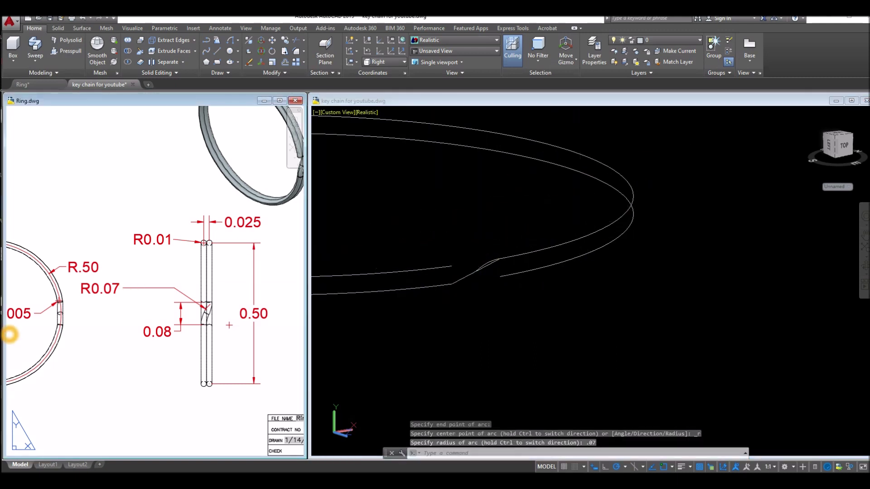
{"action": "left_click", "coordinate": [134, 289]}
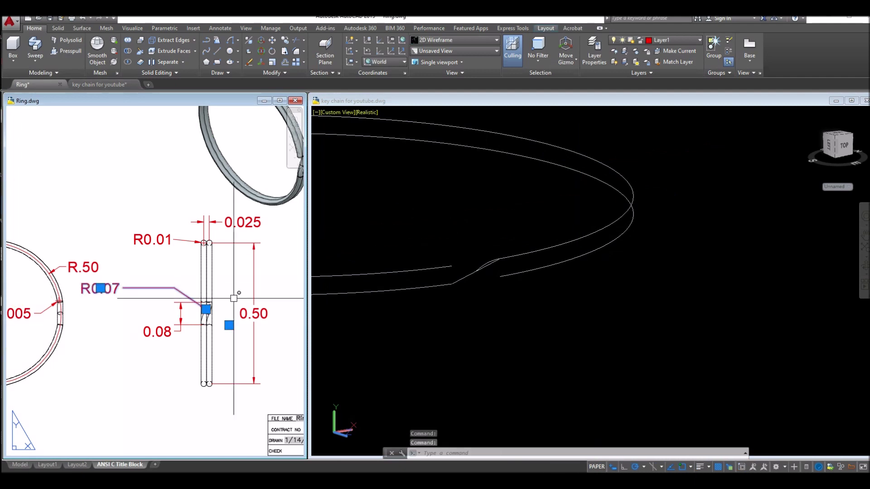
{"action": "left_click", "coordinate": [500, 340]}
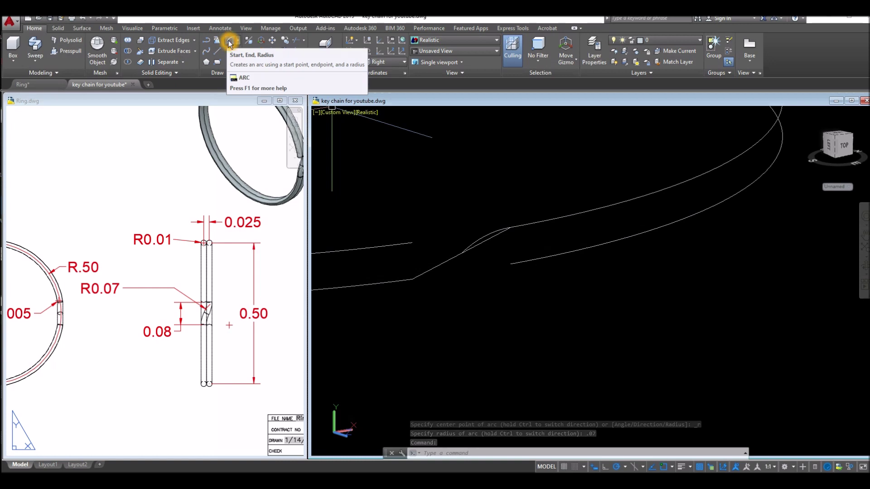
{"action": "left_click", "coordinate": [230, 44]}
{"action": "scroll", "coordinate": [408, 295], "scroll_direction": "up", "scroll_amount": 3}
{"action": "left_click", "coordinate": [417, 268]}
{"action": "key", "text": "e"}
{"action": "key", "text": "Return"}
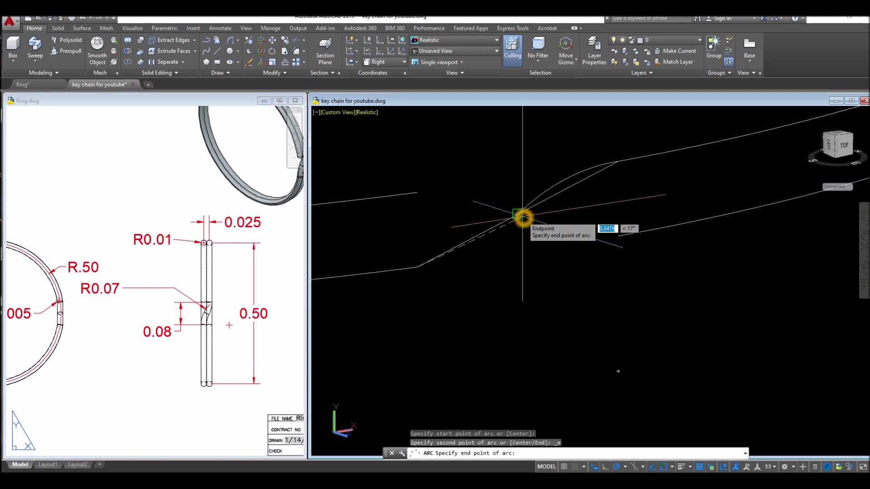
{"action": "left_click", "coordinate": [522, 218]}
{"action": "key", "text": "r"}
{"action": "key", "text": "Return"}
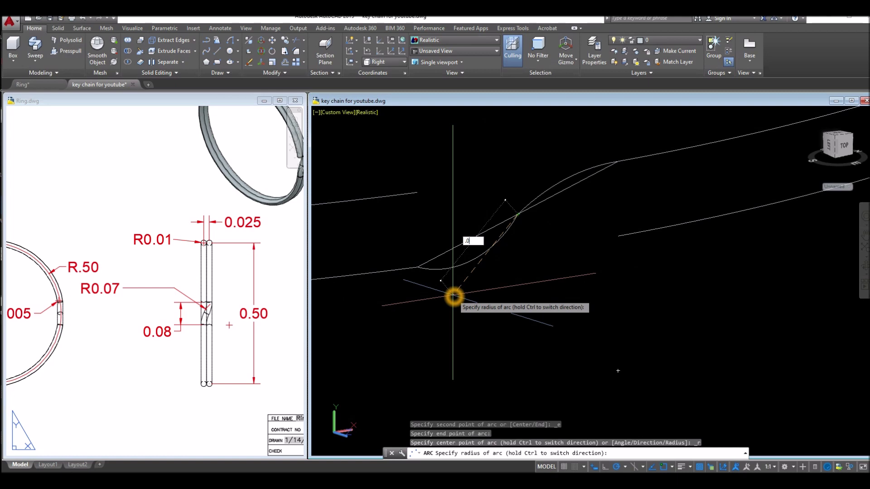
{"action": "type", "text": ".07"}
{"action": "key", "text": "Return"}
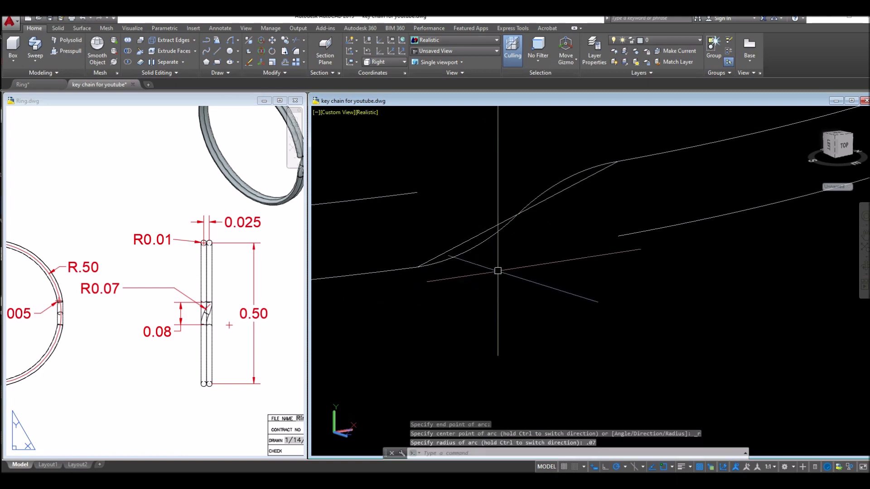
Step: Erase the straight connecting line and join the two bend arcs with both ring arcs into one continuous curve
{"action": "left_click", "coordinate": [479, 233]}
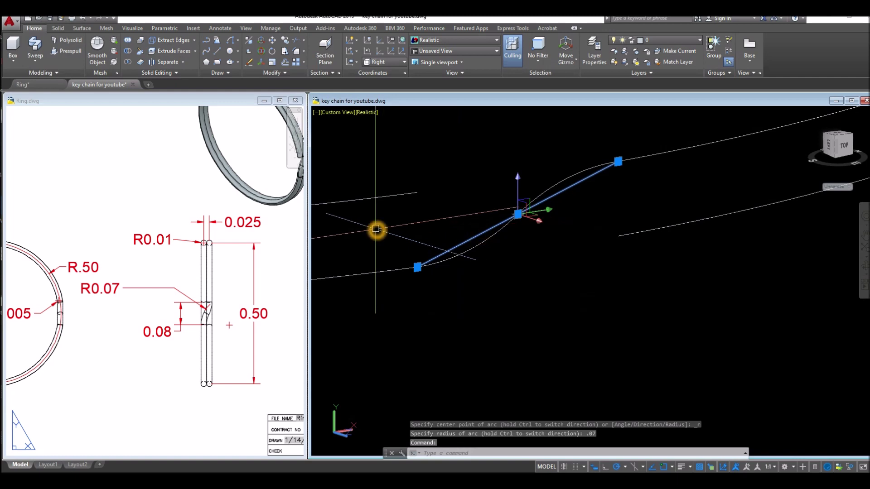
{"action": "key", "text": "Delete"}
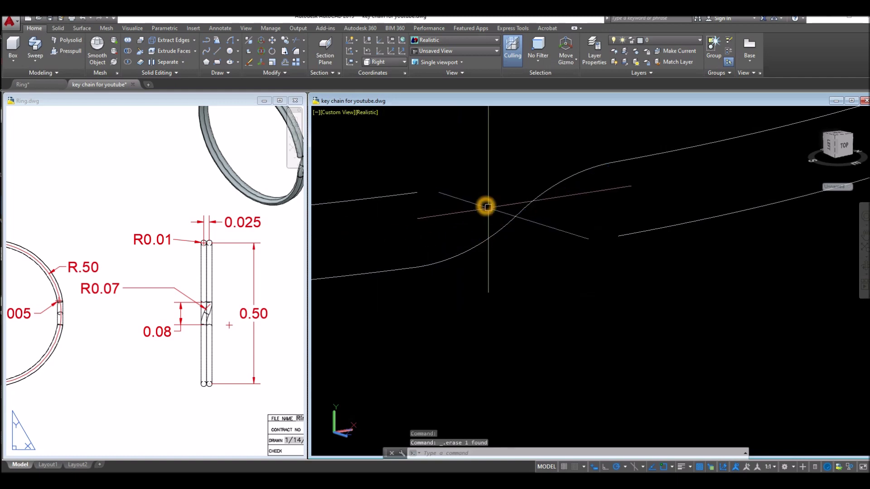
{"action": "type", "text": "J"}
{"action": "key", "text": "Return"}
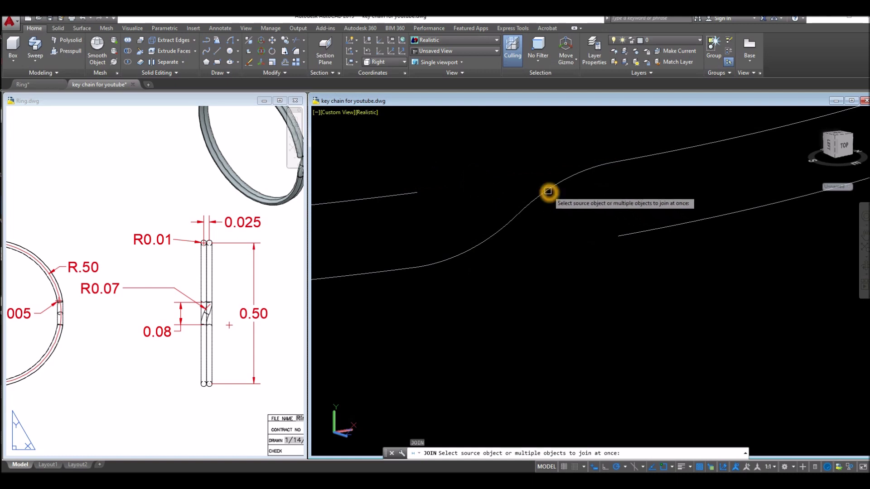
{"action": "left_click", "coordinate": [553, 197]}
{"action": "left_click", "coordinate": [505, 224]}
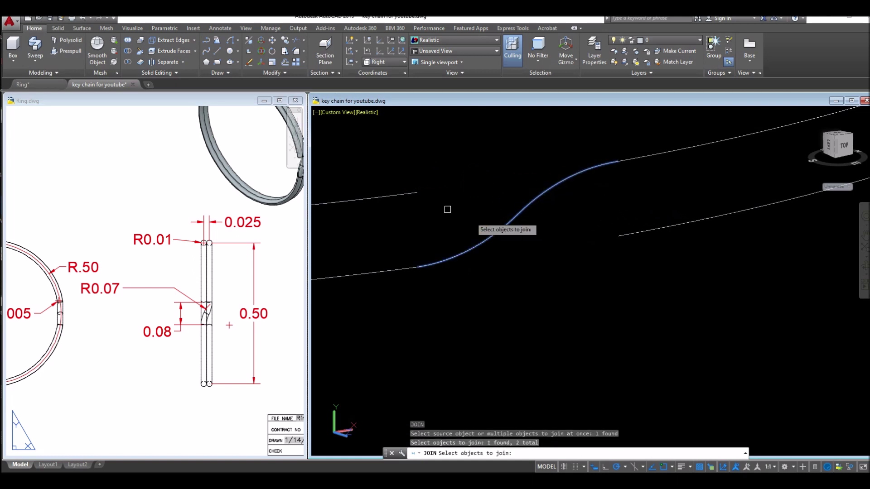
{"action": "left_click", "coordinate": [392, 193]}
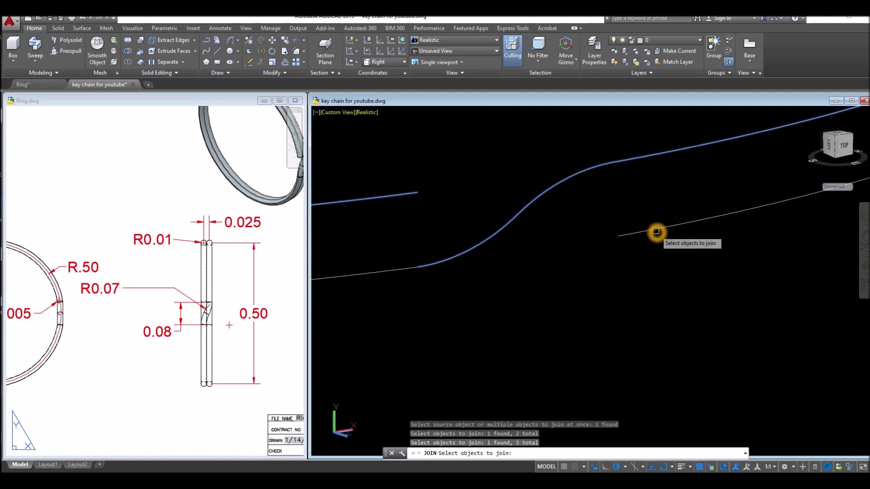
{"action": "key", "text": "Return"}
{"action": "left_click", "coordinate": [525, 208]}
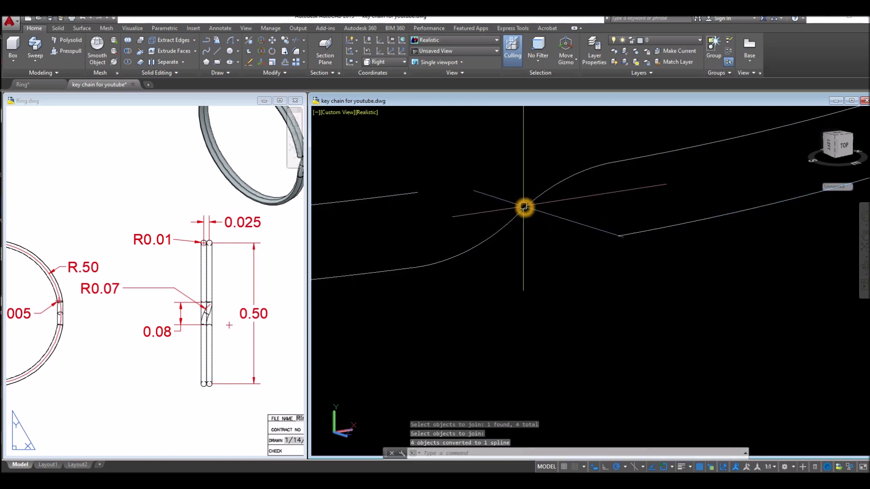
{"action": "scroll", "coordinate": [511, 265], "scroll_direction": "down", "scroll_amount": 5}
{"action": "middle_click_drag", "start_coordinate": [524, 281], "coordinate": [661, 291]}
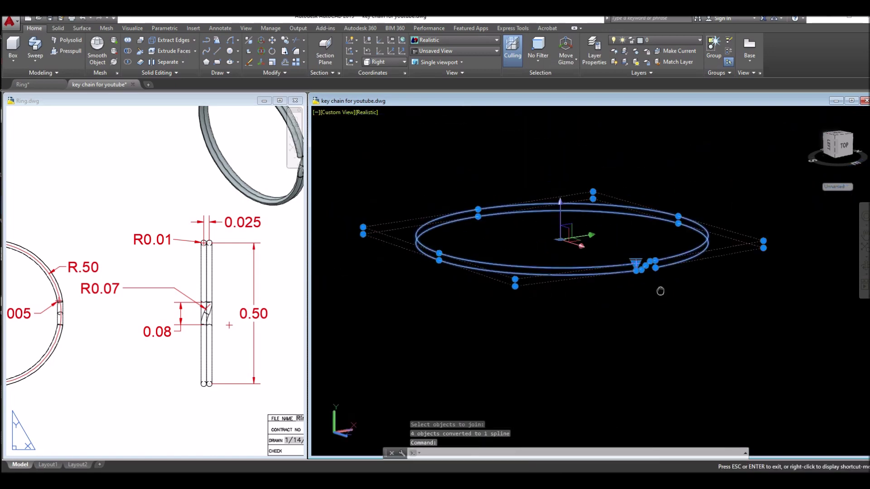
{"action": "scroll", "coordinate": [628, 291], "scroll_direction": "down", "scroll_amount": 1}
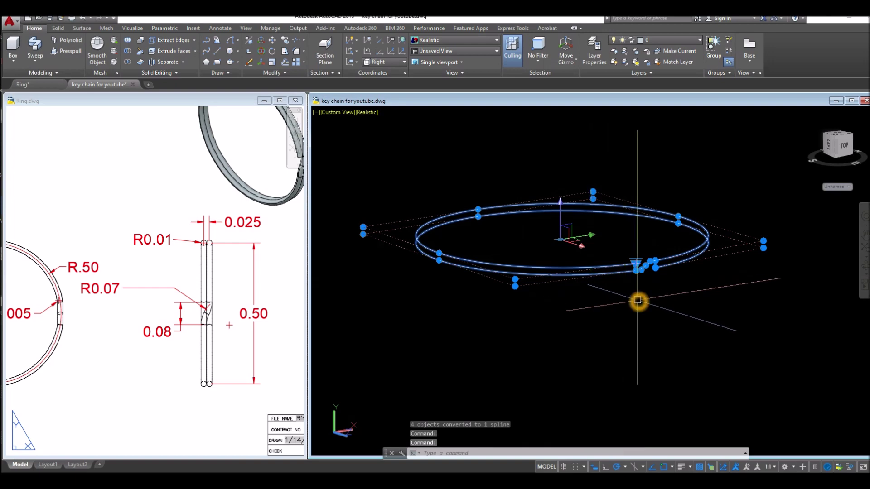
{"action": "key", "text": "Escape"}
{"action": "scroll", "coordinate": [652, 290], "scroll_direction": "up", "scroll_amount": 2}
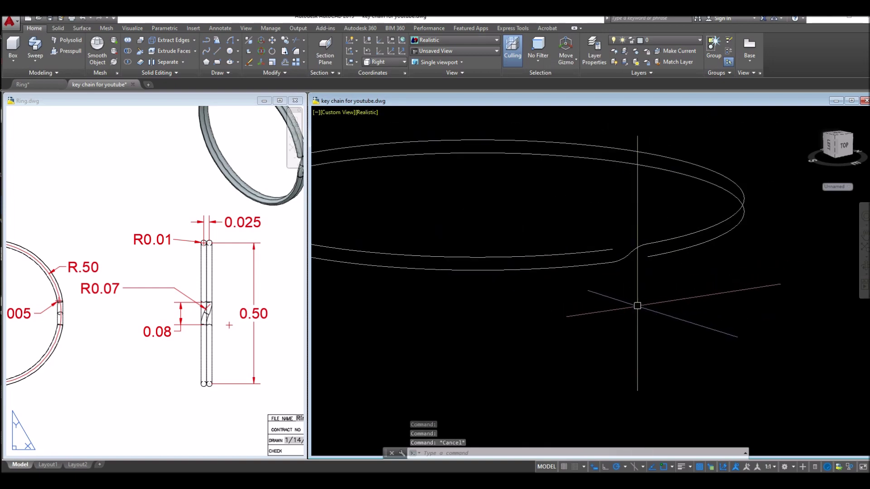
Step: After checking the wire radius in Ring.dwg, draw a circle of radius 0.01 centred on the lower ring arc's free endpoint
{"action": "left_click", "coordinate": [75, 343]}
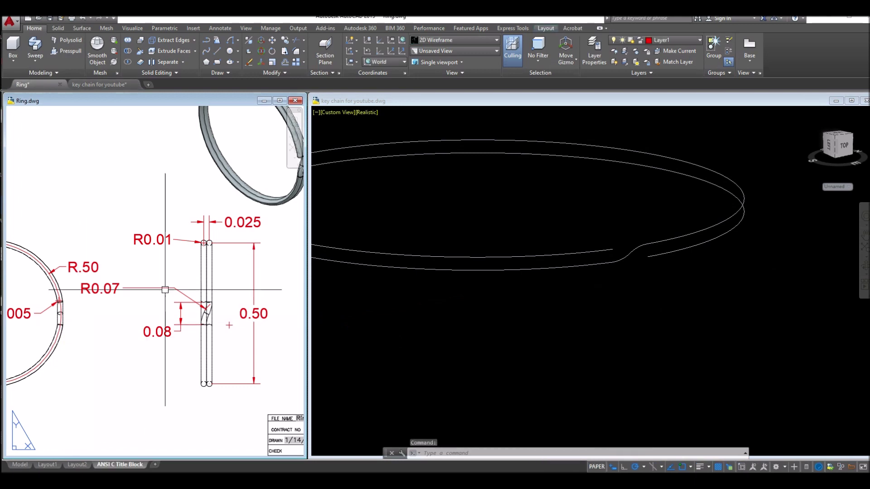
{"action": "scroll", "coordinate": [179, 241], "scroll_direction": "up", "scroll_amount": 4}
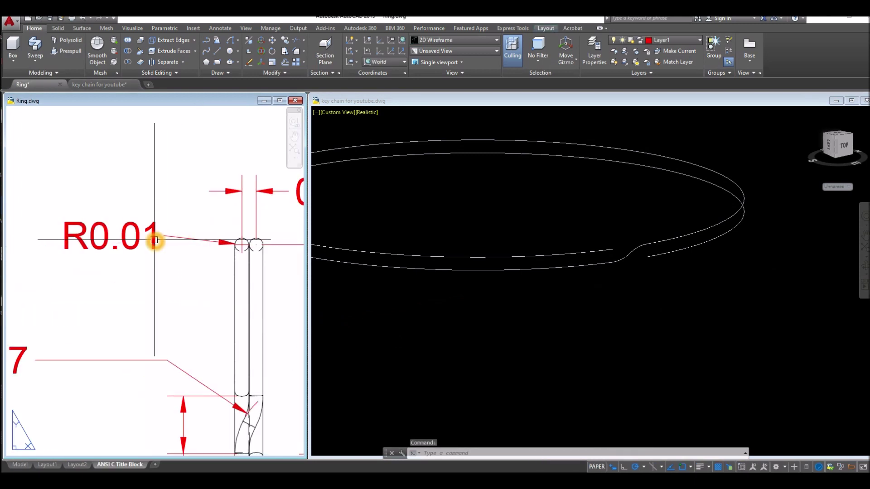
{"action": "left_click", "coordinate": [515, 327]}
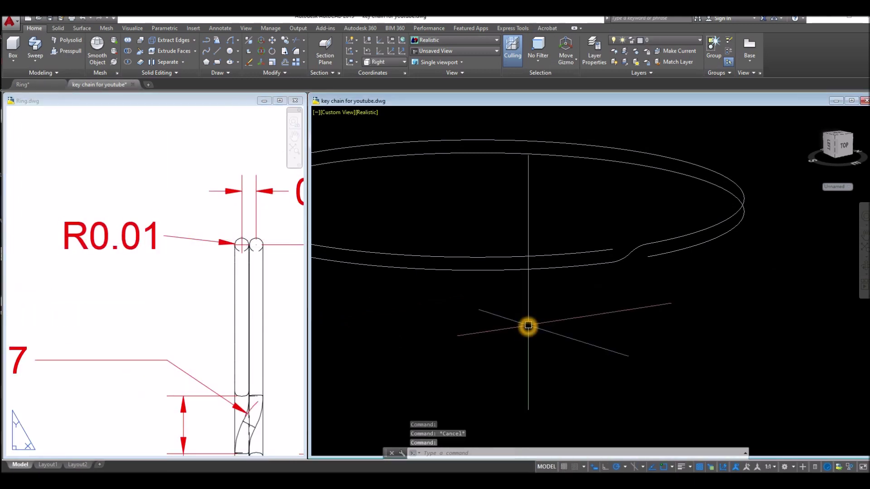
{"action": "type", "text": "c"}
{"action": "key", "text": "Return"}
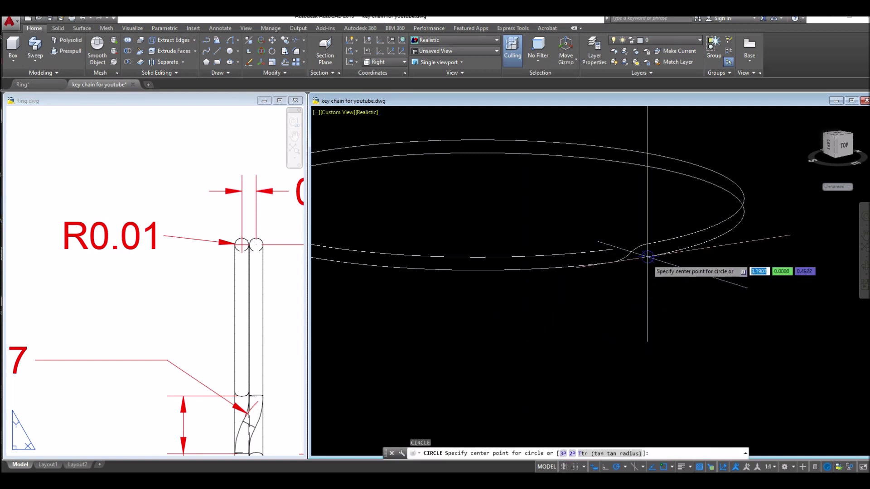
{"action": "left_click", "coordinate": [648, 260]}
{"action": "scroll", "coordinate": [662, 256], "scroll_direction": "up", "scroll_amount": 2}
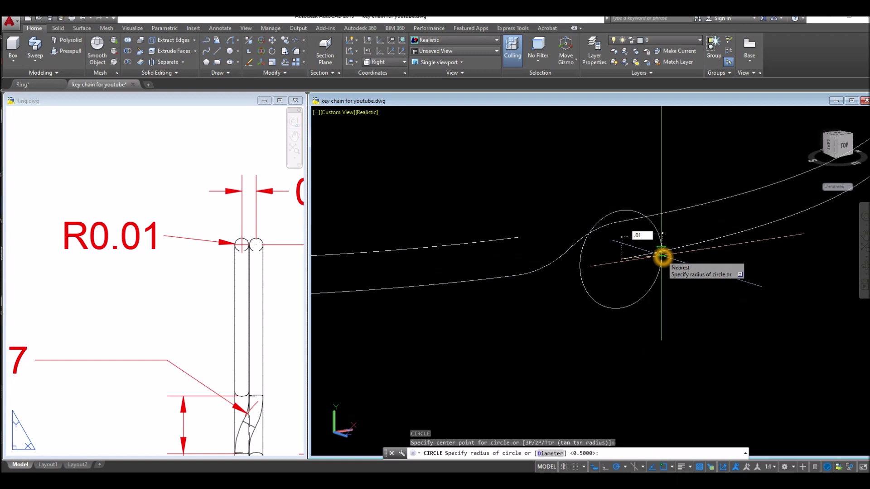
{"action": "key", "text": "Return"}
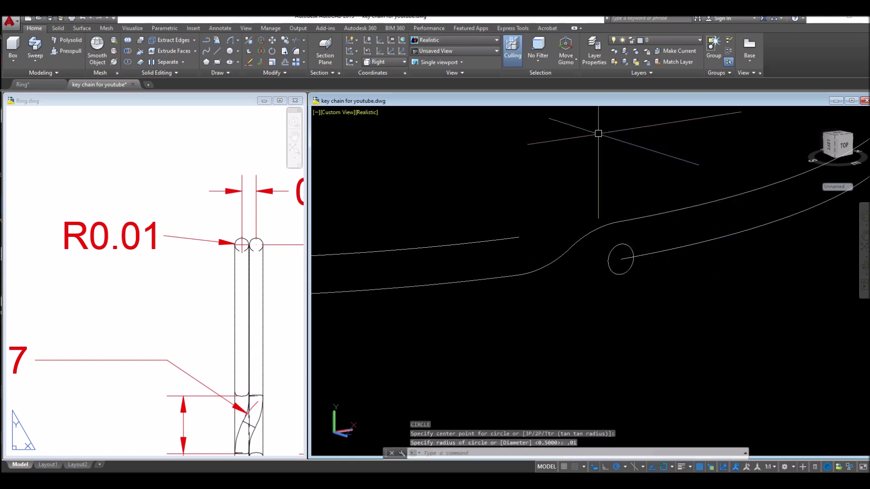
Step: Sweep the small circle along the joined ring curve to form the solid key ring
{"action": "left_click", "coordinate": [40, 66]}
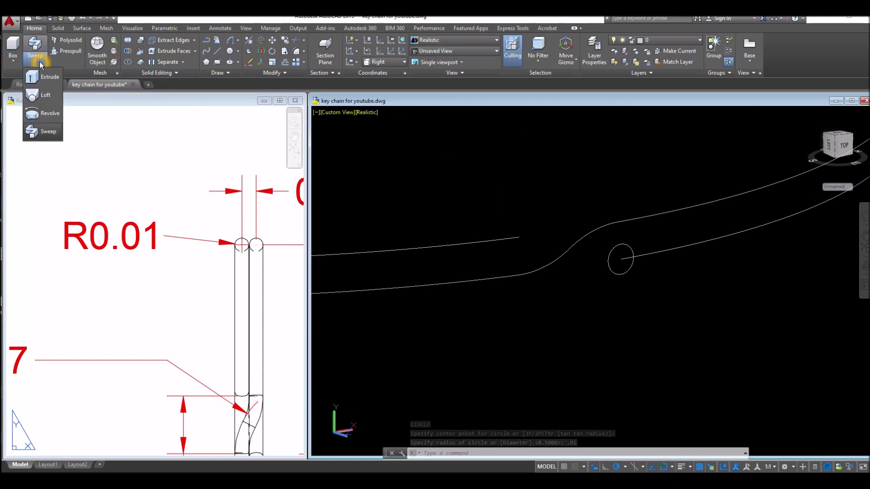
{"action": "left_click", "coordinate": [45, 132]}
{"action": "left_click", "coordinate": [631, 271]}
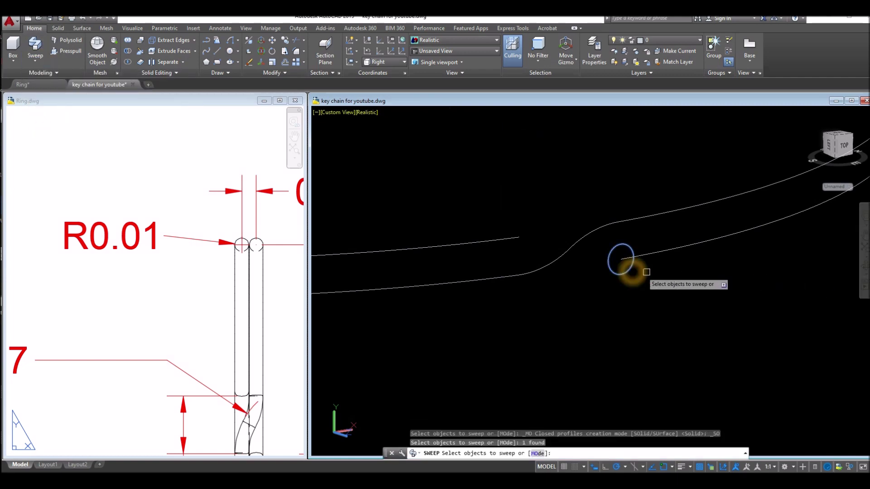
{"action": "right_click", "coordinate": [658, 272]}
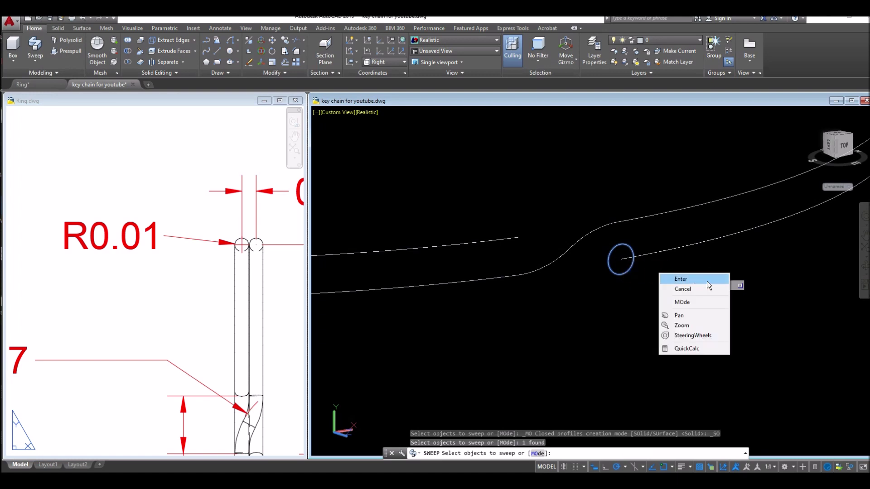
{"action": "left_click", "coordinate": [708, 283]}
{"action": "left_click", "coordinate": [676, 248]}
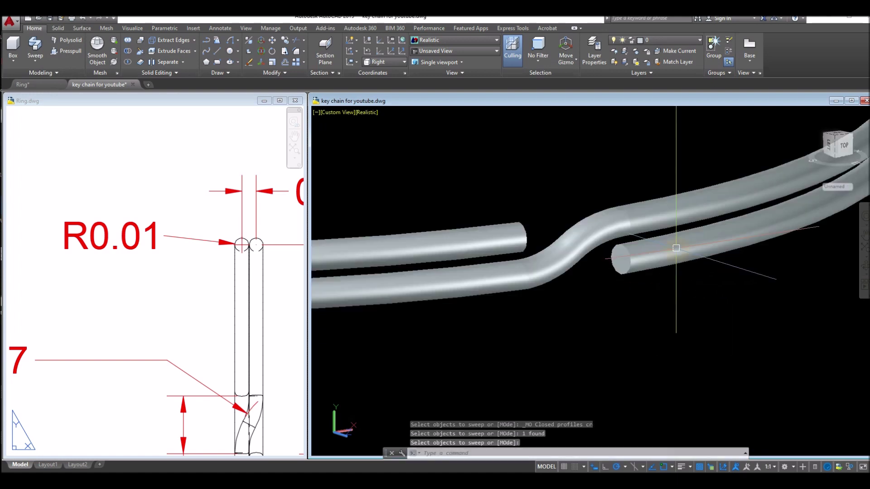
{"action": "left_click", "coordinate": [586, 305]}
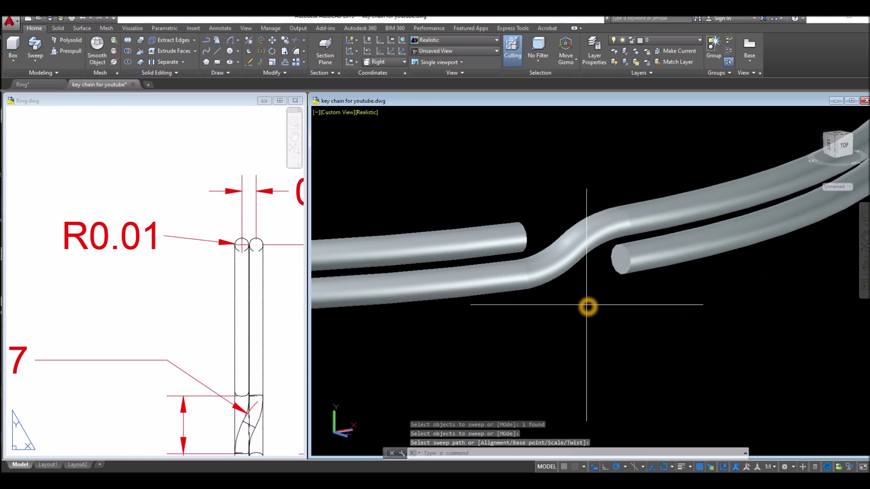
Step: After checking the end radius in Ring.dwg, fillet the end edges at both free ends of the ring wire with radius 0.005
{"action": "left_click", "coordinate": [161, 321]}
{"action": "scroll", "coordinate": [162, 321], "scroll_direction": "down", "scroll_amount": 3}
{"action": "middle_click_drag", "start_coordinate": [163, 312], "coordinate": [183, 291]}
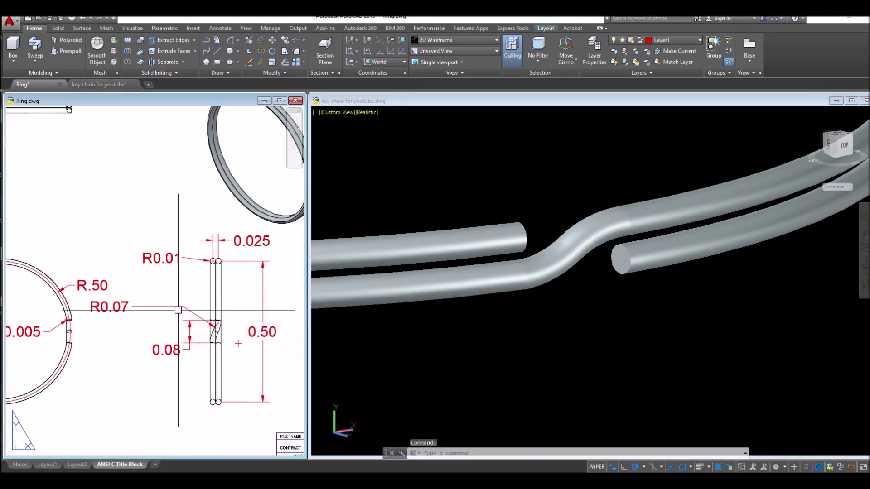
{"action": "middle_click_drag", "start_coordinate": [180, 321], "coordinate": [257, 309]}
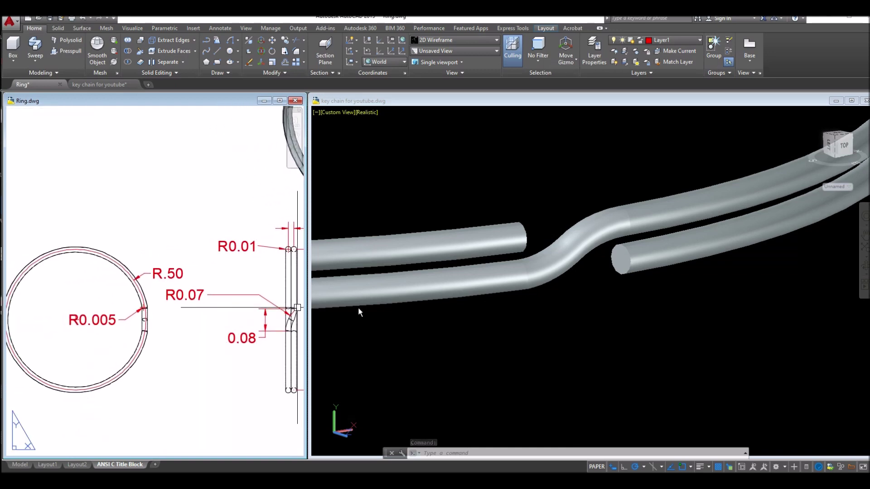
{"action": "left_click", "coordinate": [466, 326]}
{"action": "scroll", "coordinate": [532, 228], "scroll_direction": "up", "scroll_amount": 5}
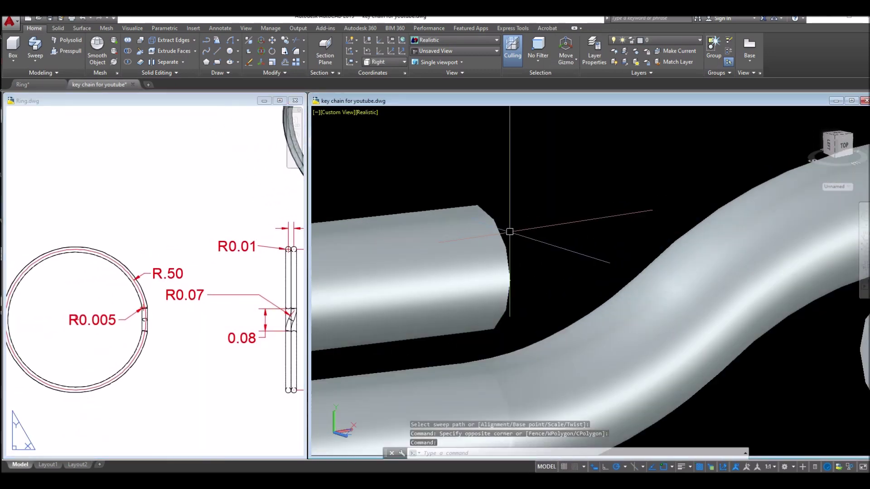
{"action": "left_click", "coordinate": [57, 29]}
{"action": "left_click", "coordinate": [330, 44]}
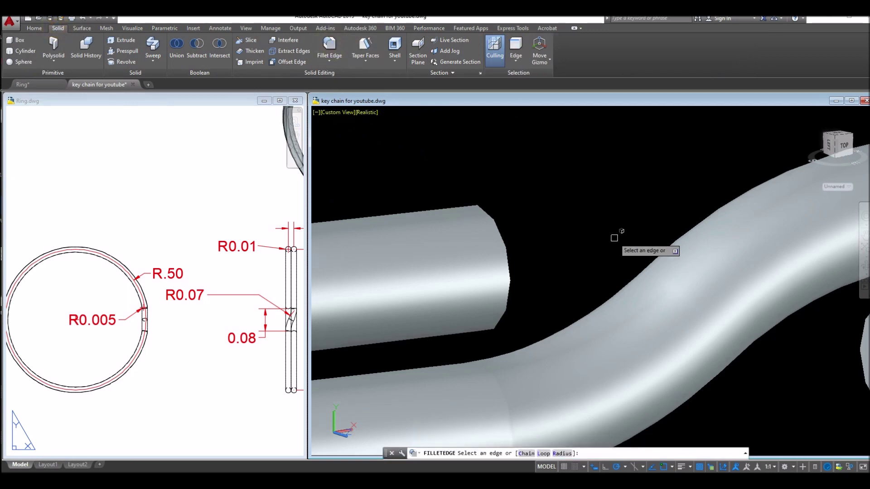
{"action": "left_click", "coordinate": [561, 454]}
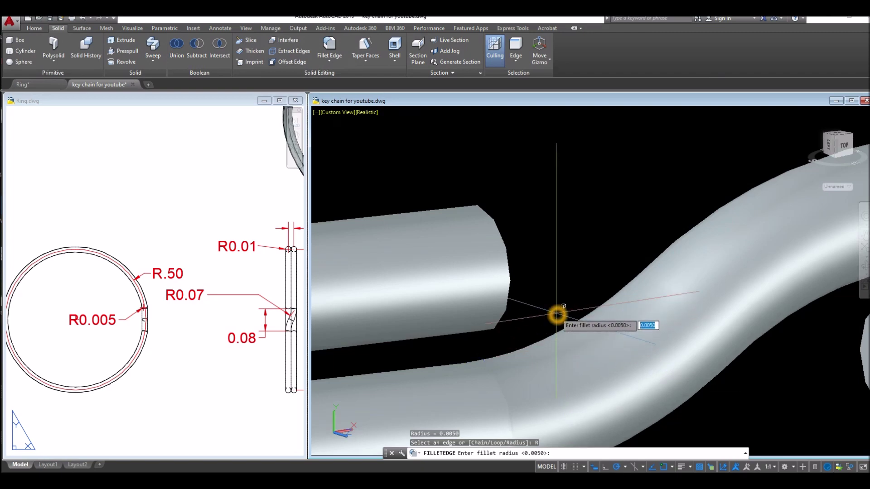
{"action": "key", "text": "Return"}
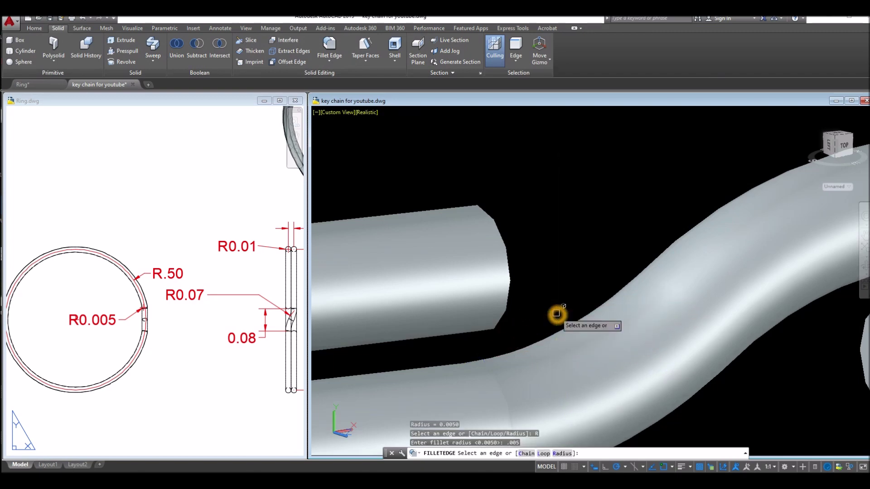
{"action": "left_click", "coordinate": [506, 248]}
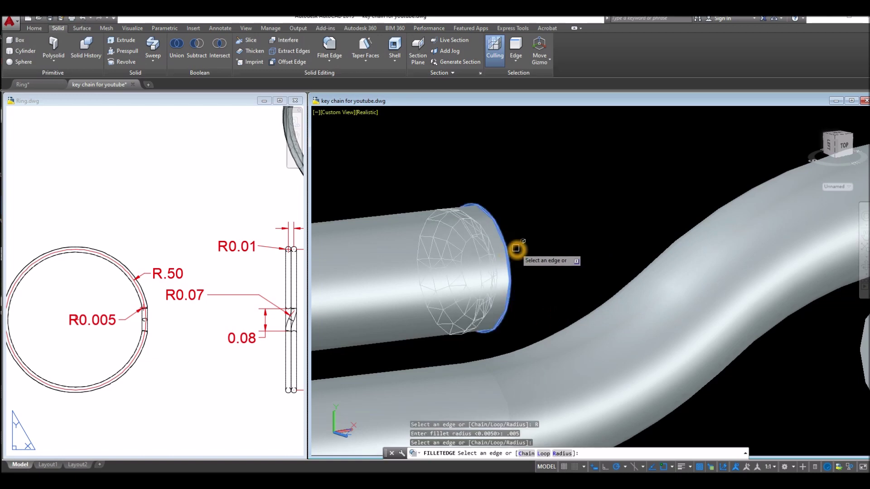
{"action": "scroll", "coordinate": [515, 248], "scroll_direction": "down", "scroll_amount": 2}
{"action": "right_click", "coordinate": [598, 204]}
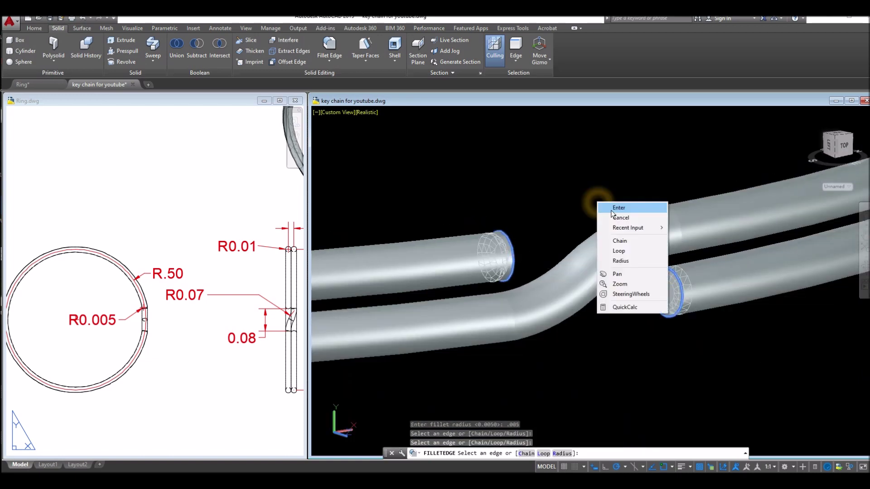
{"action": "left_click", "coordinate": [617, 211]}
{"action": "right_click", "coordinate": [618, 214]}
{"action": "left_click", "coordinate": [628, 218]}
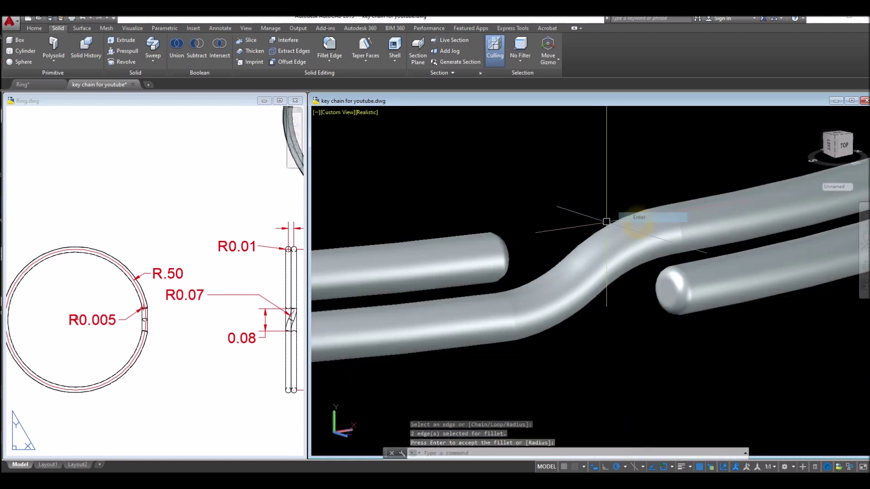
Step: Minimize the Ring.dwg drawing and maximize the key chain for youtube.dwg drawing
{"action": "middle_click_drag", "start_coordinate": [566, 222], "coordinate": [560, 228], "text": "shift"}
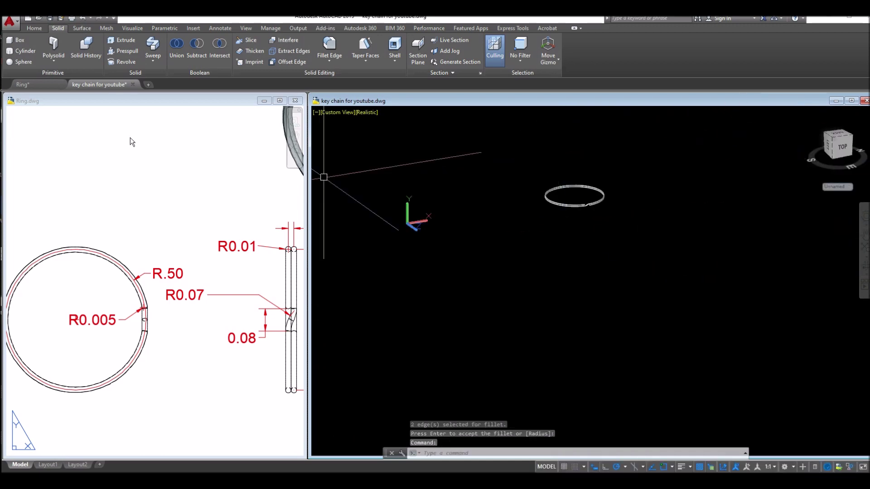
{"action": "left_click", "coordinate": [265, 100]}
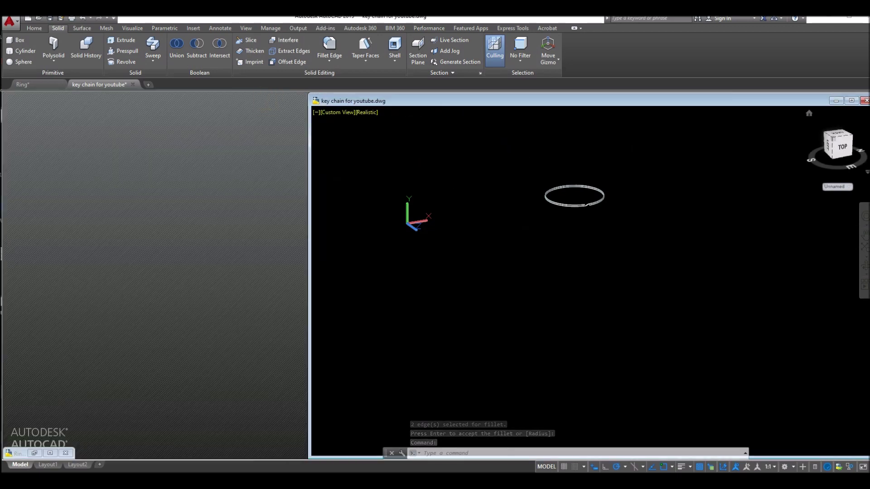
{"action": "left_click", "coordinate": [852, 100]}
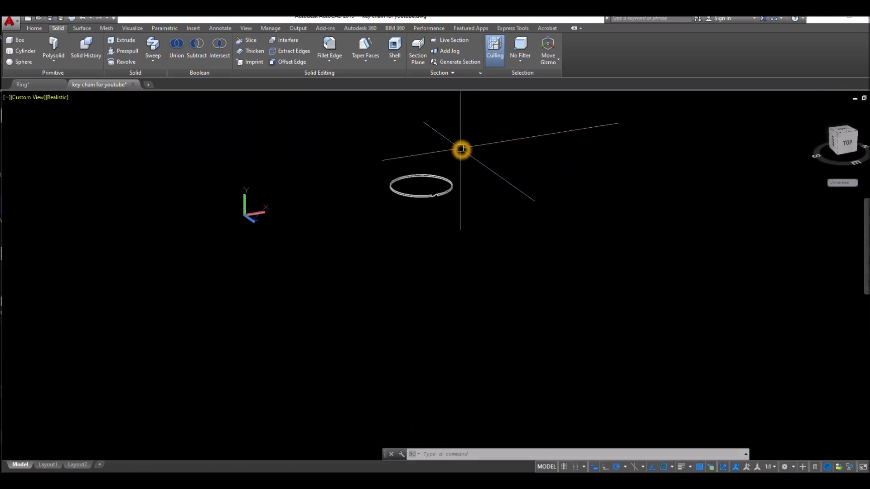
Step: End the object isolation to bring back the two wooden key chains beside the ring
{"action": "right_click", "coordinate": [501, 149]}
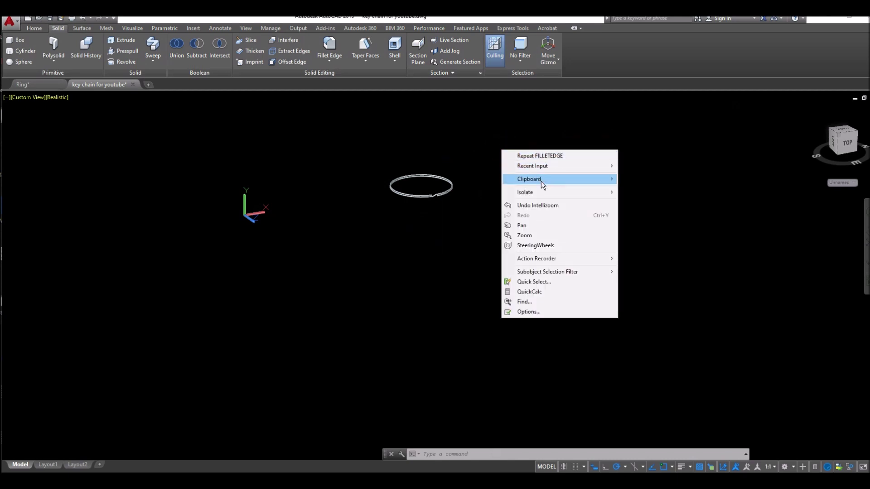
{"action": "mouse_move", "coordinate": [589, 193]}
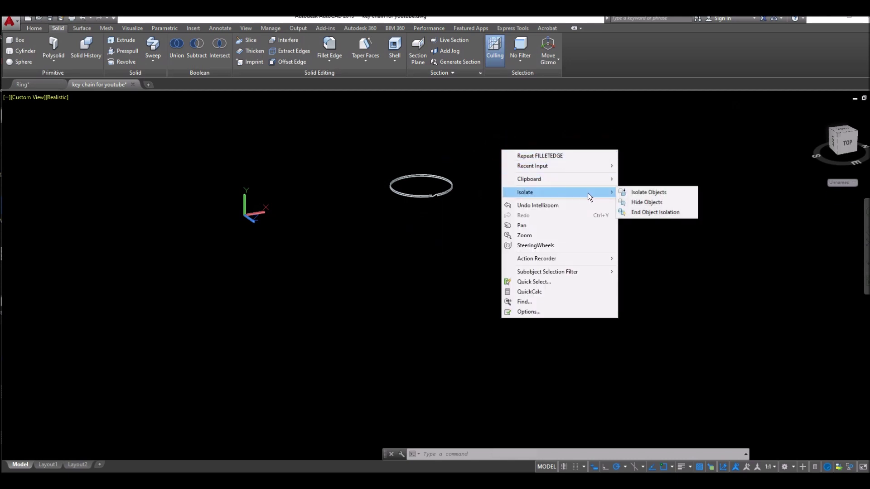
{"action": "left_click", "coordinate": [665, 217]}
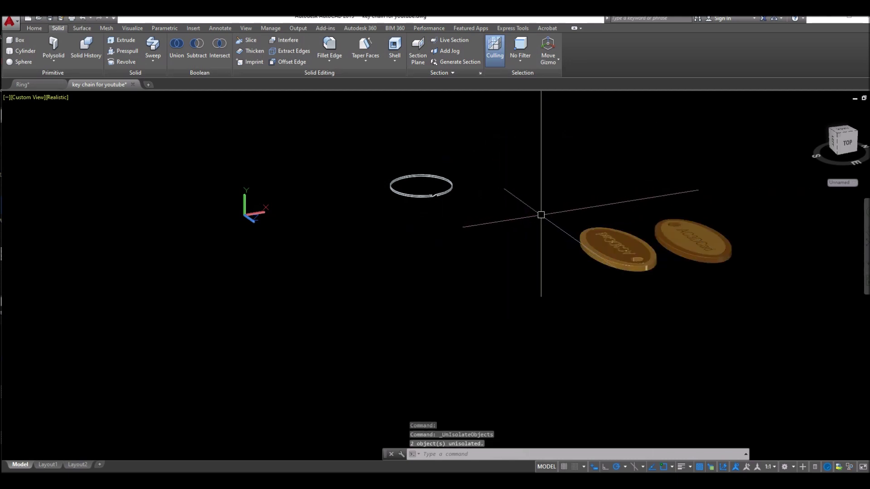
Step: Rotate the ring upright in 3D about the red axis through its centre
{"action": "middle_click_drag", "start_coordinate": [542, 216], "coordinate": [347, 239]}
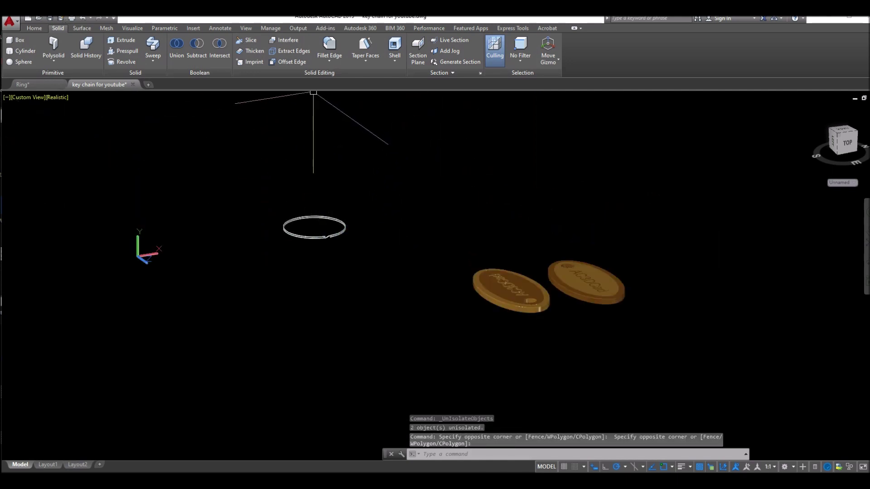
{"action": "left_click", "coordinate": [36, 29]}
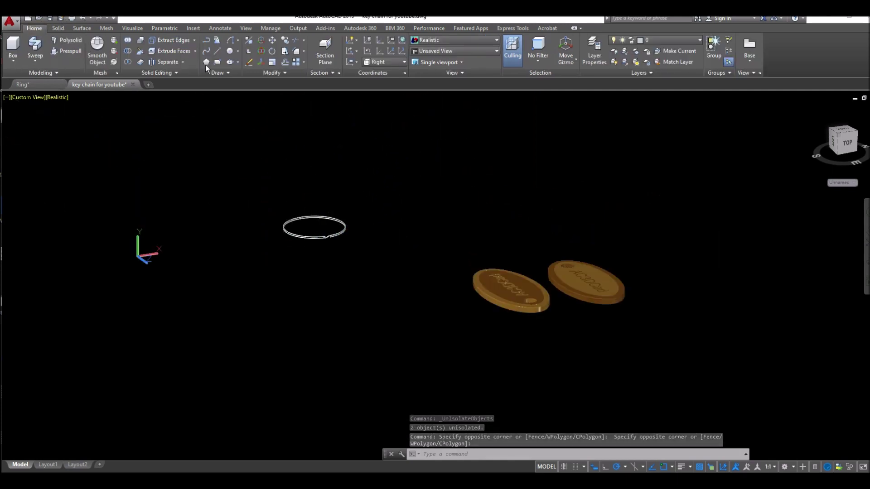
{"action": "left_click", "coordinate": [261, 51]}
{"action": "scroll", "coordinate": [338, 248], "scroll_direction": "up", "scroll_amount": 2}
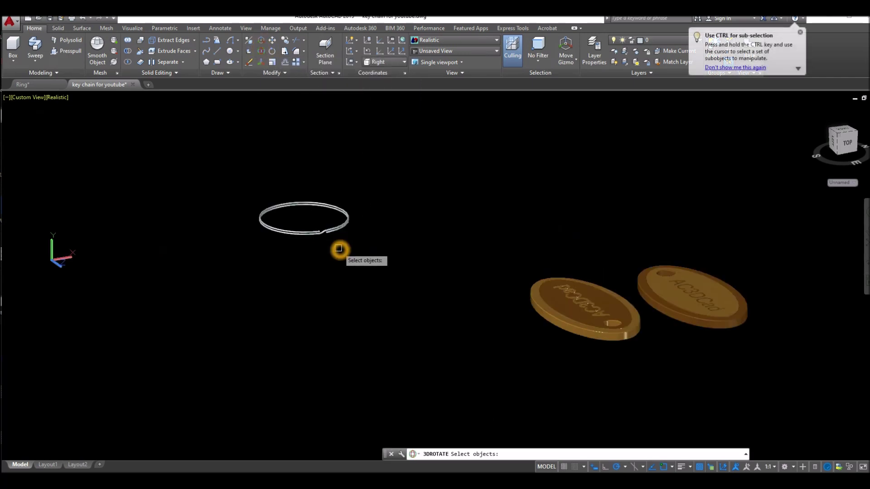
{"action": "left_click", "coordinate": [343, 227]}
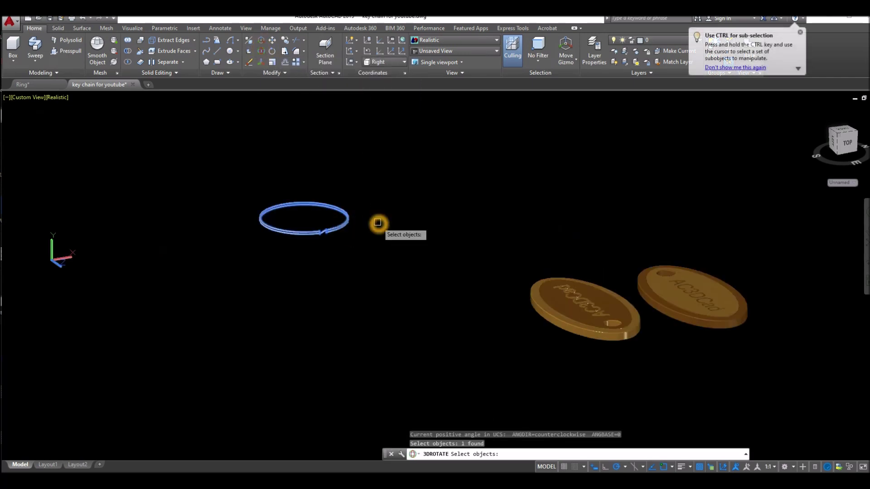
{"action": "key", "text": "Return"}
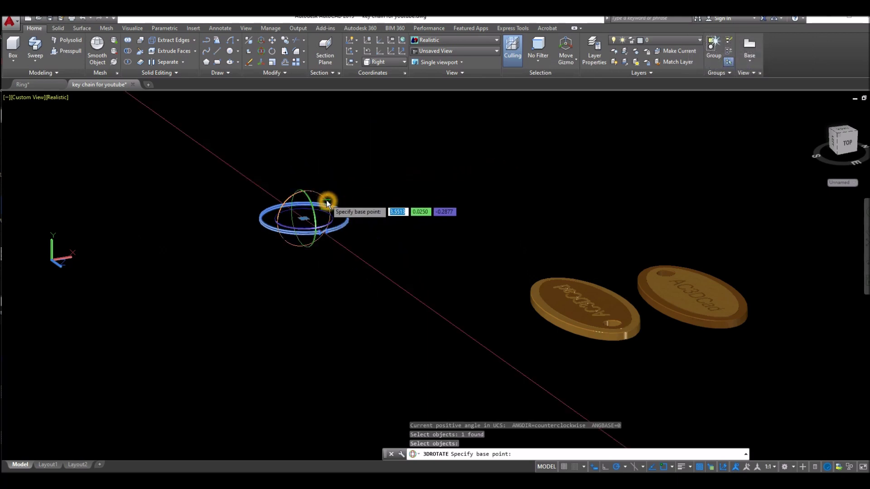
{"action": "scroll", "coordinate": [340, 195], "scroll_direction": "up", "scroll_amount": 3}
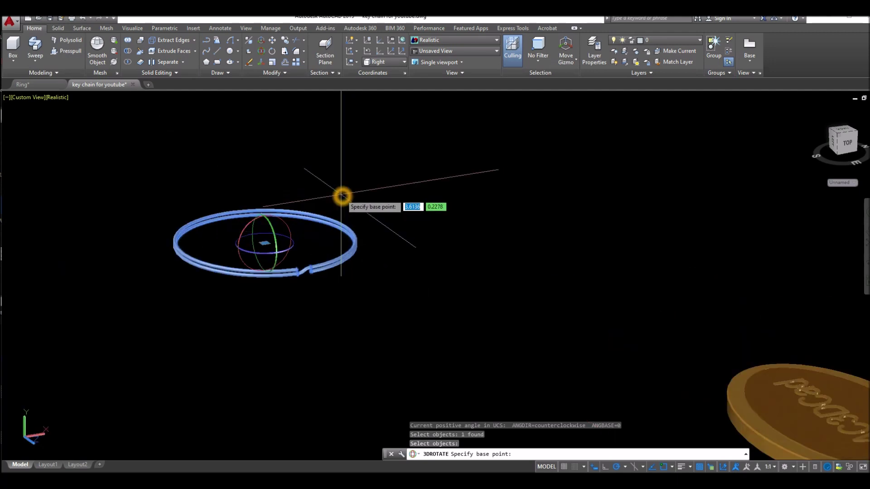
{"action": "left_click", "coordinate": [289, 228]}
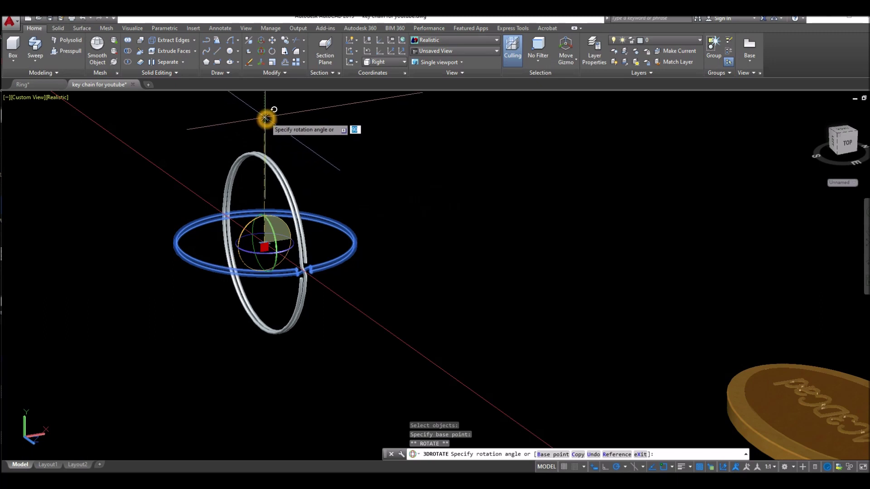
{"action": "left_click", "coordinate": [266, 119]}
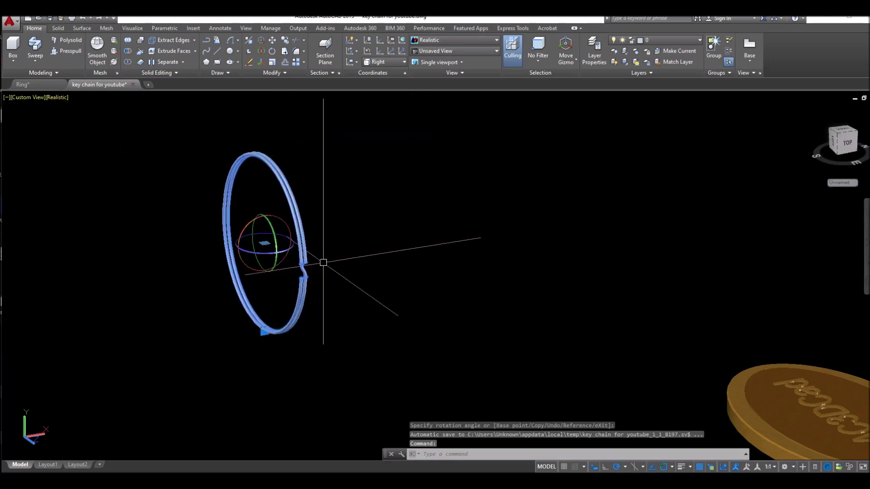
{"action": "scroll", "coordinate": [349, 226], "scroll_direction": "down", "scroll_amount": 2}
{"action": "key", "text": "Escape"}
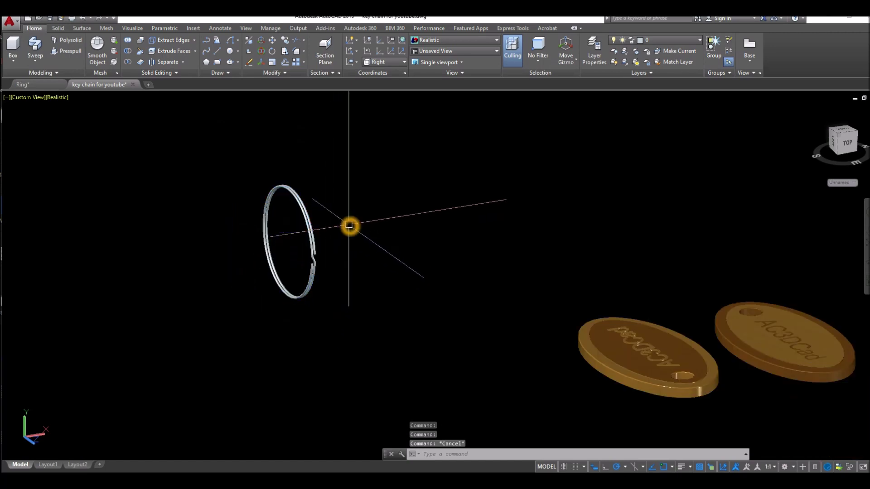
Step: Move the upright ring by a point on its upper arc to the hole of the raised-text key chain
{"action": "left_click", "coordinate": [314, 245]}
{"action": "right_click", "coordinate": [371, 189]}
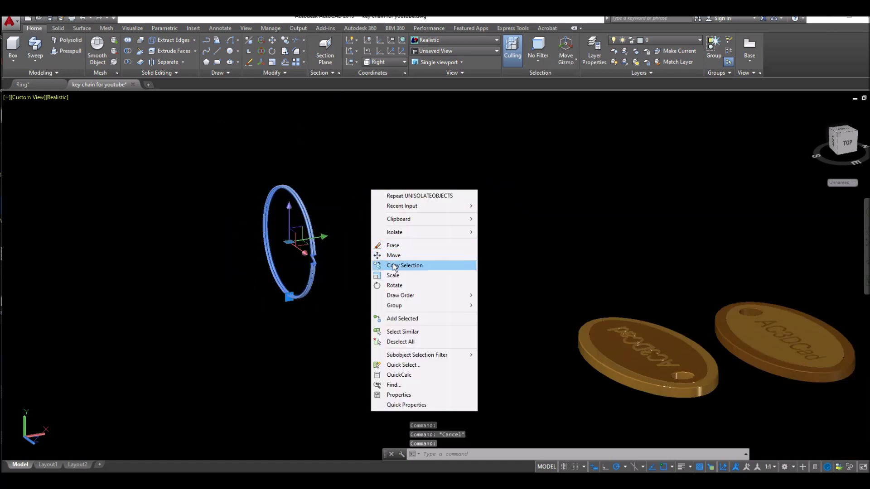
{"action": "left_click", "coordinate": [393, 256]}
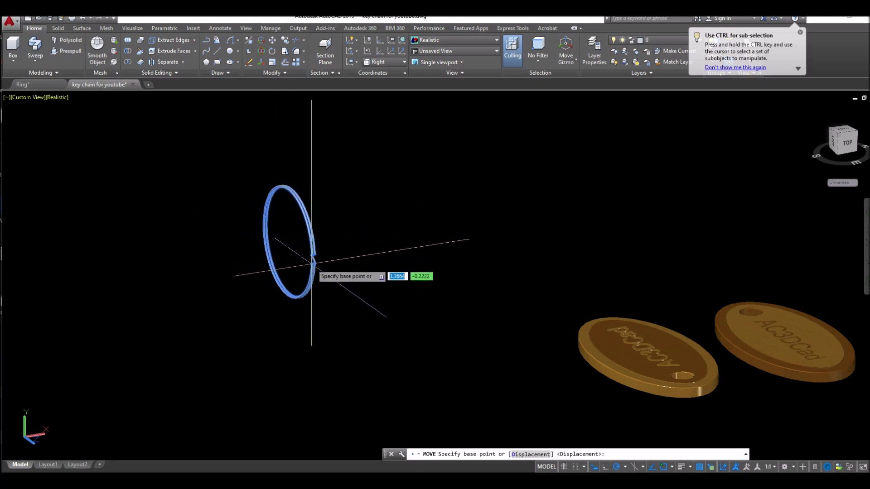
{"action": "scroll", "coordinate": [294, 227], "scroll_direction": "up", "scroll_amount": 3}
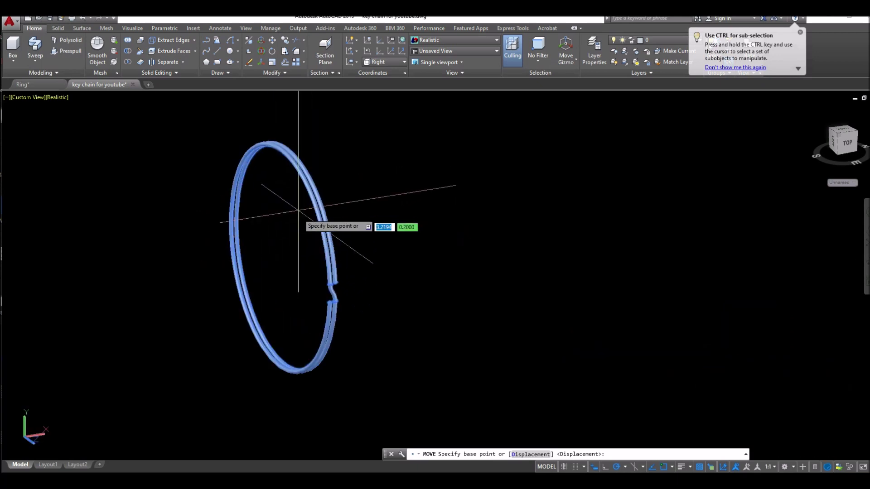
{"action": "left_click", "coordinate": [299, 174]}
{"action": "scroll", "coordinate": [431, 249], "scroll_direction": "down", "scroll_amount": 2}
{"action": "scroll", "coordinate": [598, 276], "scroll_direction": "down", "scroll_amount": 2}
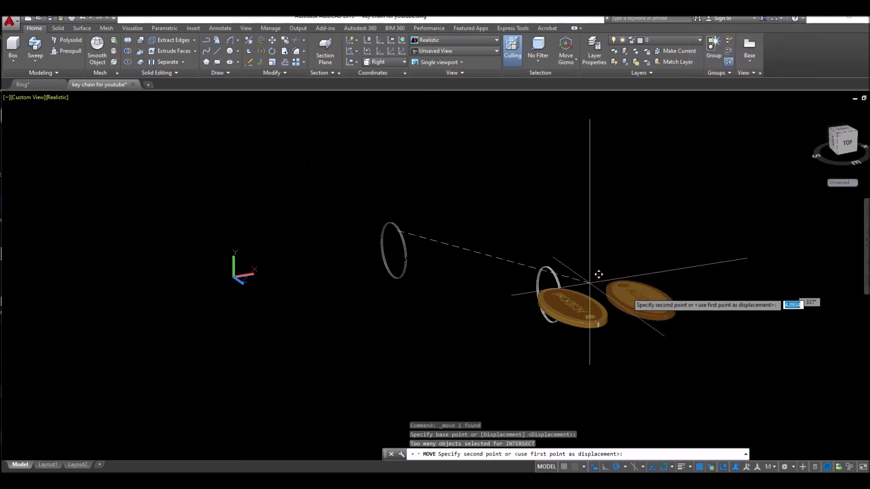
{"action": "scroll", "coordinate": [608, 317], "scroll_direction": "up", "scroll_amount": 1}
{"action": "scroll", "coordinate": [607, 317], "scroll_direction": "up", "scroll_amount": 3}
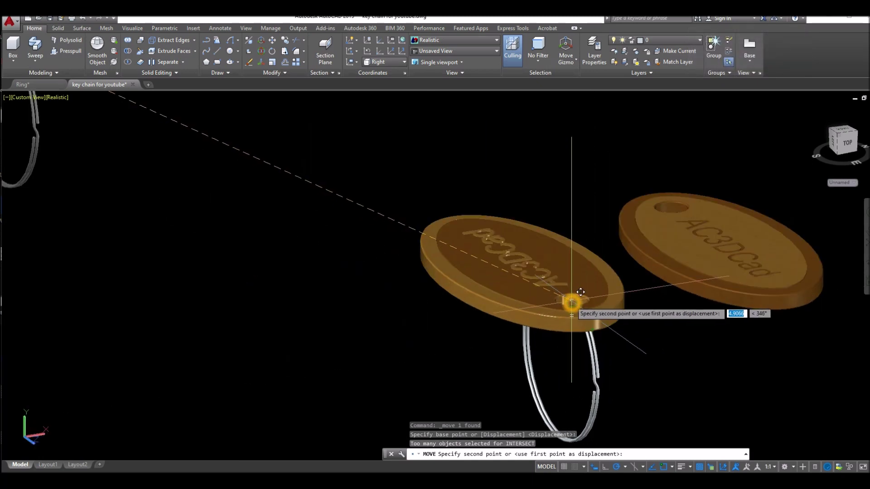
{"action": "left_click", "coordinate": [574, 302]}
Step: Shift the ring outward past the raised key chain's end in small moves, keeping its upper arc over the hole
{"action": "middle_click_drag", "start_coordinate": [598, 285], "coordinate": [413, 265], "text": "shift"}
{"action": "left_click", "coordinate": [402, 262]}
{"action": "left_click", "coordinate": [453, 293]}
{"action": "right_click", "coordinate": [432, 166]}
{"action": "left_click", "coordinate": [457, 229]}
{"action": "left_click", "coordinate": [515, 193]}
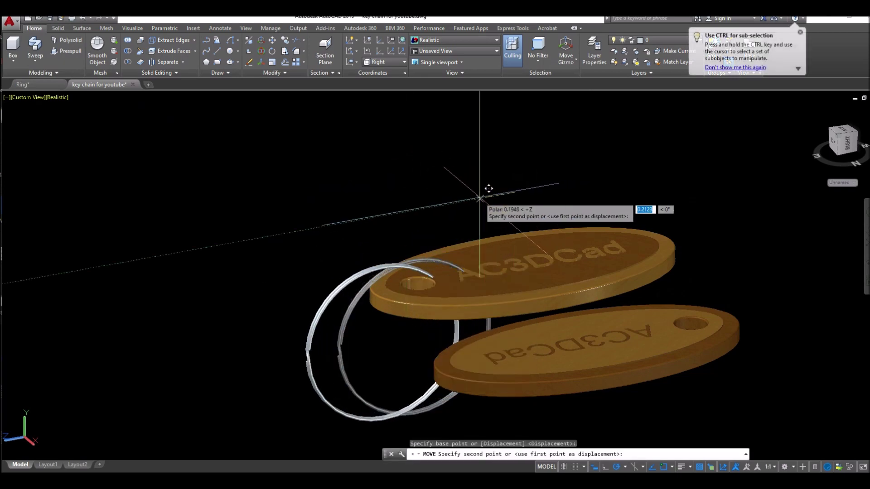
{"action": "left_click", "coordinate": [368, 261]}
{"action": "left_click", "coordinate": [368, 268]}
{"action": "right_click", "coordinate": [419, 165]}
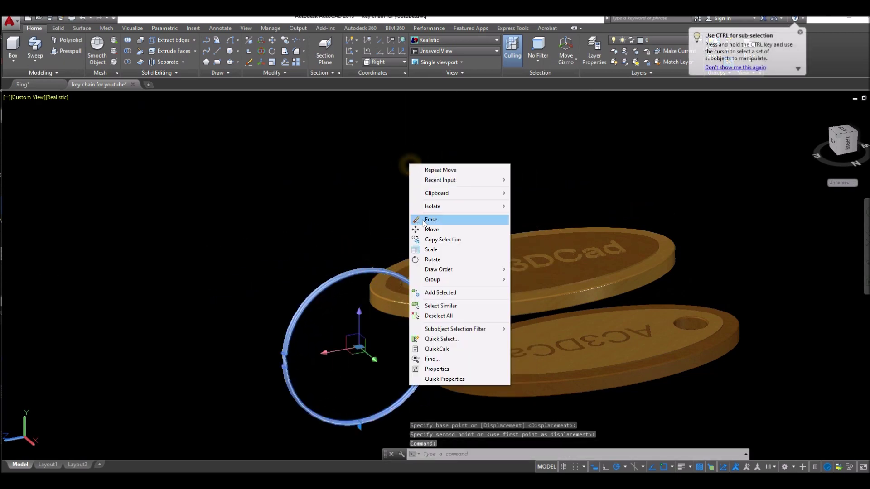
{"action": "left_click", "coordinate": [441, 226]}
{"action": "left_click", "coordinate": [421, 188]}
{"action": "middle_click_drag", "start_coordinate": [421, 188], "coordinate": [410, 174], "text": "shift"}
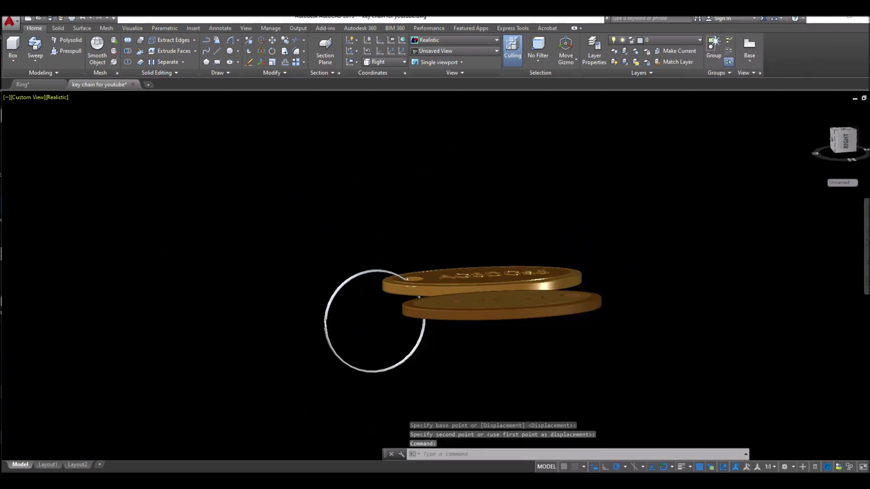
Step: Move the ring sideways across the raised key chain's width to bring it closer in line with the hole
{"action": "scroll", "coordinate": [398, 226], "scroll_direction": "up", "scroll_amount": 2}
{"action": "left_click", "coordinate": [375, 229]}
{"action": "right_click", "coordinate": [383, 171]}
{"action": "left_click", "coordinate": [408, 241]}
{"action": "left_click", "coordinate": [380, 272]}
{"action": "key", "text": "Escape"}
{"action": "key", "text": "space"}
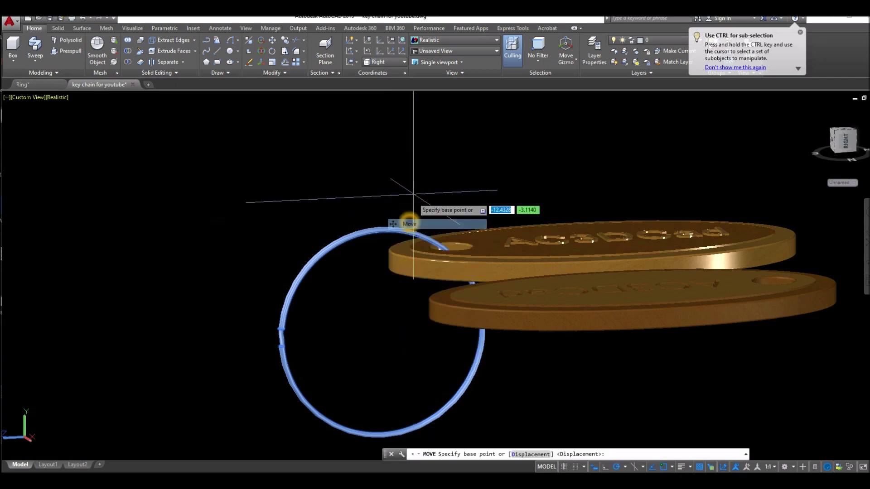
{"action": "left_click", "coordinate": [410, 222]}
{"action": "scroll", "coordinate": [423, 180], "scroll_direction": "up", "scroll_amount": 2}
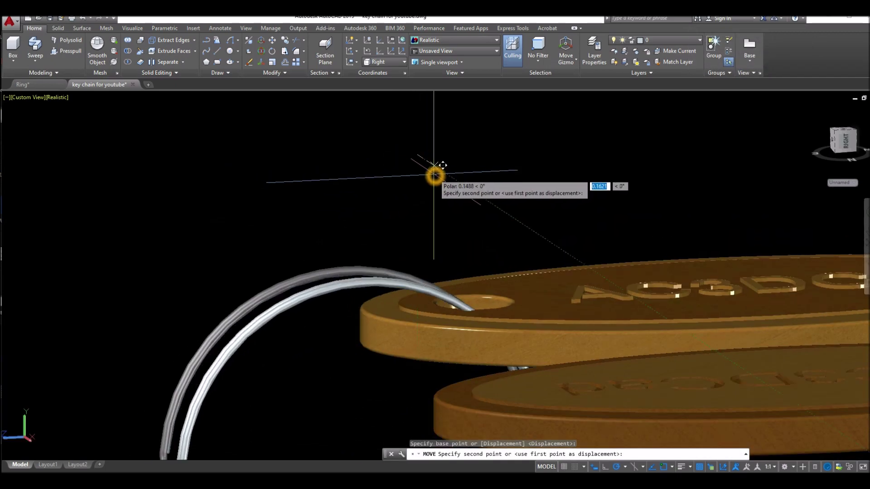
{"action": "left_click", "coordinate": [436, 177]}
Step: In the top view, align the ring wire with the middle of the raised key chain's hole and shift it slightly outward
{"action": "left_click", "coordinate": [32, 100]}
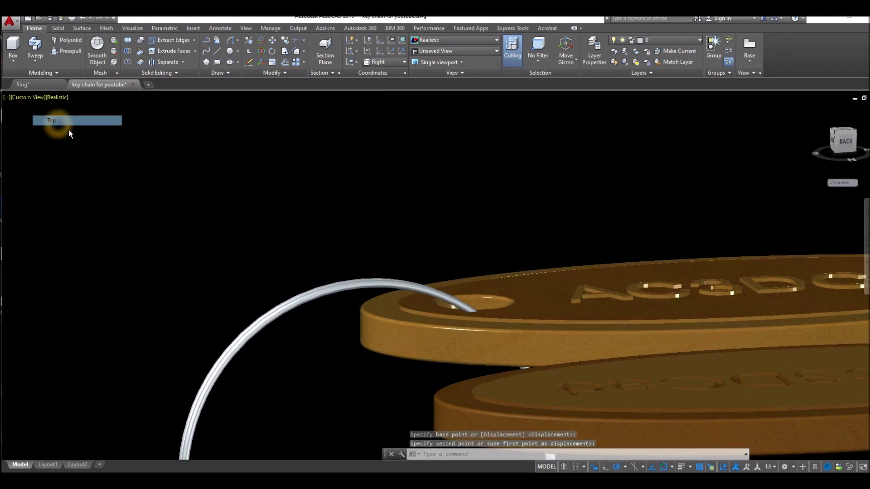
{"action": "left_click", "coordinate": [64, 120]}
{"action": "scroll", "coordinate": [574, 190], "scroll_direction": "up", "scroll_amount": 5}
{"action": "left_click", "coordinate": [589, 203]}
{"action": "right_click", "coordinate": [623, 156]}
{"action": "left_click", "coordinate": [695, 219]}
{"action": "left_click", "coordinate": [694, 232]}
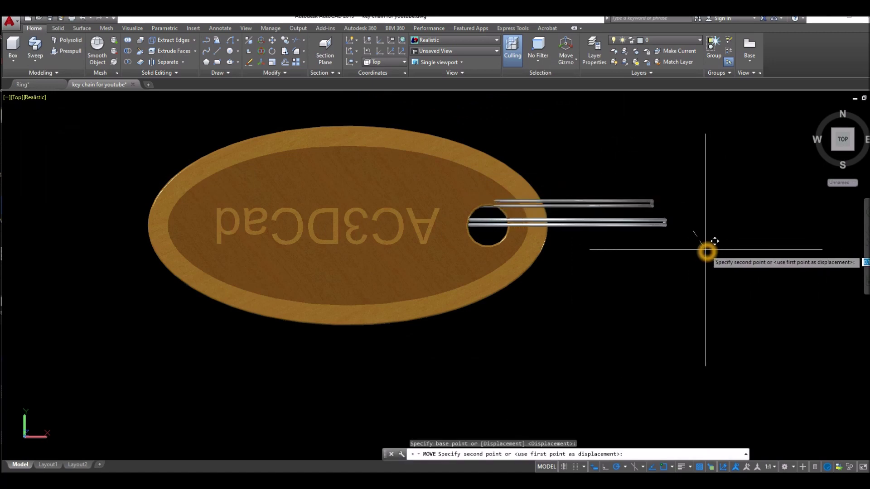
{"action": "left_click", "coordinate": [704, 249]}
{"action": "right_click", "coordinate": [563, 172]}
{"action": "left_click", "coordinate": [648, 229]}
{"action": "left_click", "coordinate": [639, 256]}
{"action": "left_click", "coordinate": [647, 256]}
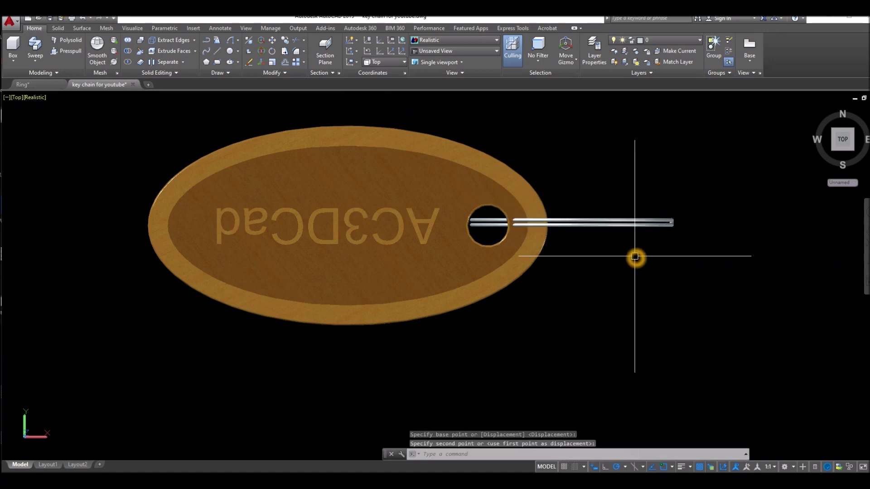
Step: Reposition the ring in several small moves so its wire clears the raised key chain's body and passes through the hole
{"action": "middle_click_drag", "start_coordinate": [634, 253], "coordinate": [641, 200], "text": "shift"}
{"action": "left_click", "coordinate": [625, 171]}
{"action": "right_click", "coordinate": [668, 169]}
{"action": "left_click", "coordinate": [734, 228]}
{"action": "left_click", "coordinate": [725, 249]}
{"action": "middle_click_drag", "start_coordinate": [725, 248], "coordinate": [725, 200], "text": "shift"}
{"action": "key", "text": "Escape"}
{"action": "right_click", "coordinate": [680, 200]}
{"action": "left_click", "coordinate": [711, 252]}
{"action": "left_click", "coordinate": [719, 256]}
{"action": "middle_click_drag", "start_coordinate": [719, 257], "coordinate": [627, 235], "text": "shift"}
{"action": "left_click", "coordinate": [628, 236]}
{"action": "right_click", "coordinate": [708, 201]}
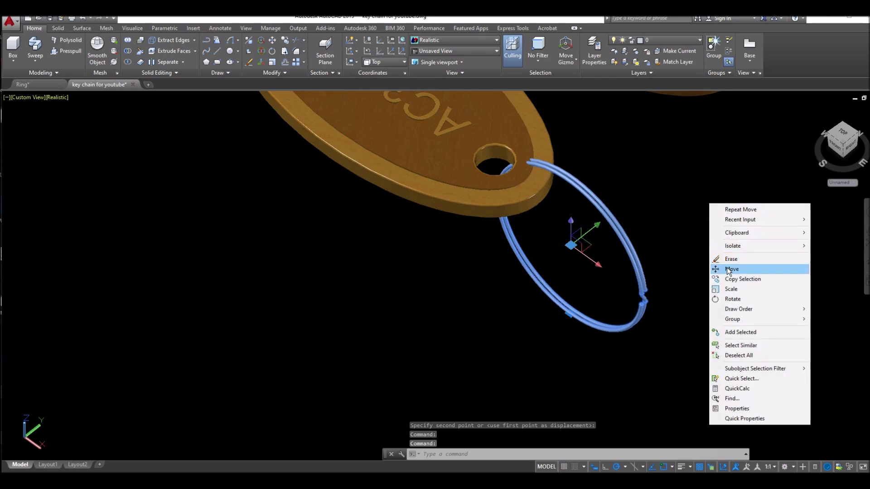
{"action": "left_click", "coordinate": [721, 257]}
{"action": "left_click", "coordinate": [724, 259]}
{"action": "middle_click_drag", "start_coordinate": [724, 259], "coordinate": [587, 255], "text": "shift"}
Step: Return to the top view and fine-tune the ring's alignment with the hole of the raised key chain in two small moves
{"action": "left_click", "coordinate": [27, 96]}
{"action": "left_click", "coordinate": [57, 120]}
{"action": "scroll", "coordinate": [460, 185], "scroll_direction": "up", "scroll_amount": 5}
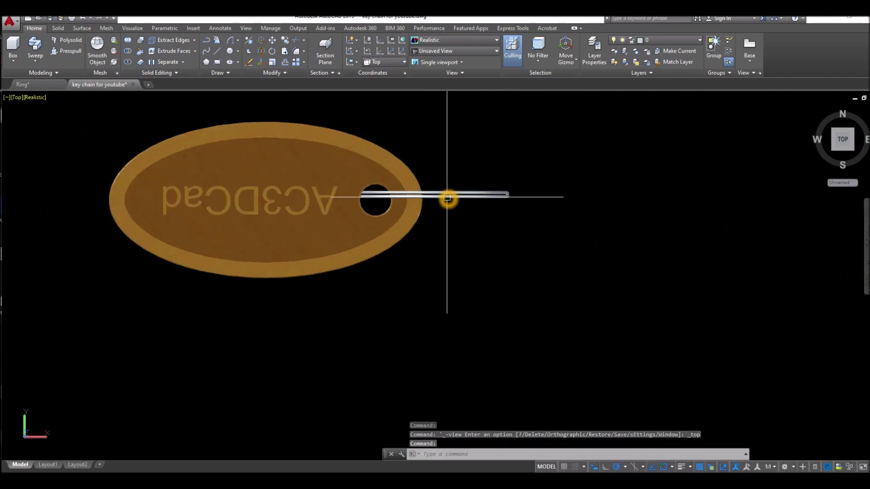
{"action": "left_click", "coordinate": [447, 194]}
{"action": "right_click", "coordinate": [521, 156]}
{"action": "left_click", "coordinate": [533, 212]}
{"action": "left_click", "coordinate": [537, 220]}
{"action": "left_click", "coordinate": [537, 220]}
{"action": "left_click", "coordinate": [491, 195]}
{"action": "right_click", "coordinate": [555, 179]}
{"action": "left_click", "coordinate": [575, 240]}
{"action": "left_click", "coordinate": [567, 239]}
{"action": "left_click", "coordinate": [569, 238]}
Step: Copy the positioned ring to the hole end of the engraved key chain
{"action": "middle_click_drag", "start_coordinate": [568, 238], "coordinate": [305, 153], "text": "shift"}
{"action": "left_click", "coordinate": [220, 195]}
{"action": "right_click", "coordinate": [240, 114]}
{"action": "left_click", "coordinate": [267, 186]}
{"action": "left_click", "coordinate": [227, 210]}
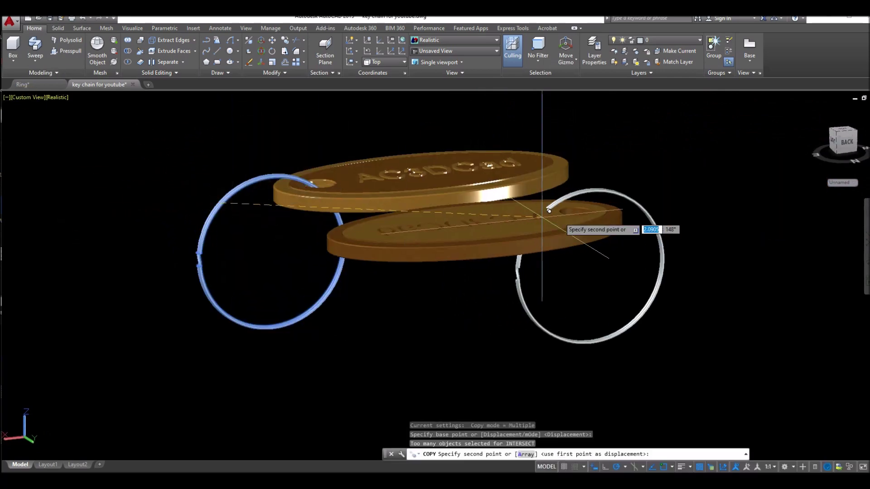
{"action": "left_click", "coordinate": [587, 205]}
{"action": "right_click", "coordinate": [453, 184], "text": "shift"}
{"action": "key", "text": "Escape"}
{"action": "key", "text": "Escape"}
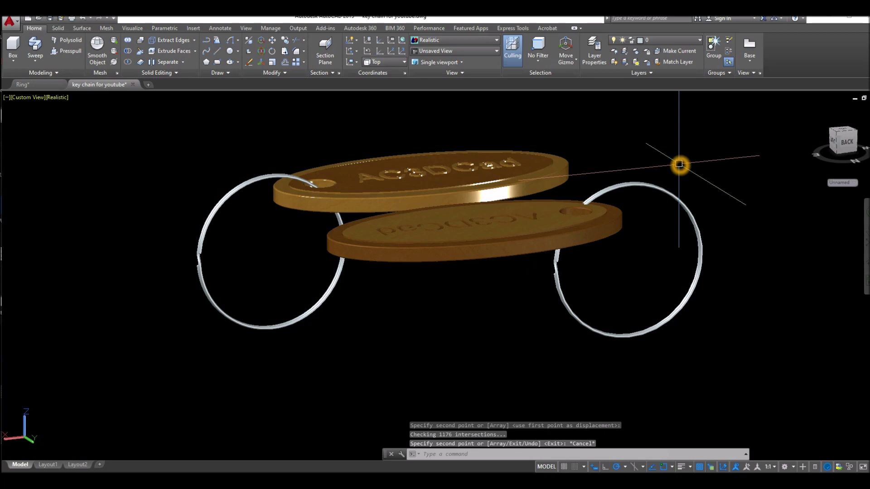
Step: Move the copied ring across the engraved key chain's width to line it up with the hole
{"action": "middle_click_drag", "start_coordinate": [680, 165], "coordinate": [648, 150], "text": "shift"}
{"action": "left_click", "coordinate": [679, 181]}
{"action": "right_click", "coordinate": [710, 119]}
{"action": "left_click", "coordinate": [738, 229]}
{"action": "left_click", "coordinate": [750, 191]}
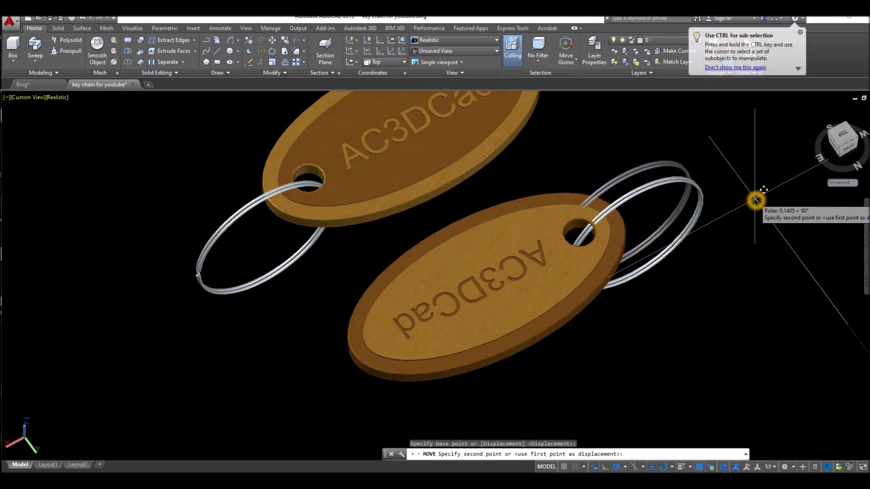
{"action": "left_click", "coordinate": [754, 199]}
Step: Adjust the copied ring with further small moves so its wire runs through the engraved key chain's hole
{"action": "key", "text": "space"}
{"action": "left_click", "coordinate": [743, 219]}
{"action": "middle_click_drag", "start_coordinate": [743, 219], "coordinate": [660, 184], "text": "shift"}
{"action": "key", "text": "Escape"}
{"action": "right_click", "coordinate": [700, 157]}
{"action": "left_click", "coordinate": [738, 219]}
{"action": "left_click", "coordinate": [755, 198]}
{"action": "middle_click_drag", "start_coordinate": [756, 198], "coordinate": [626, 218], "text": "shift"}
{"action": "key", "text": "Escape"}
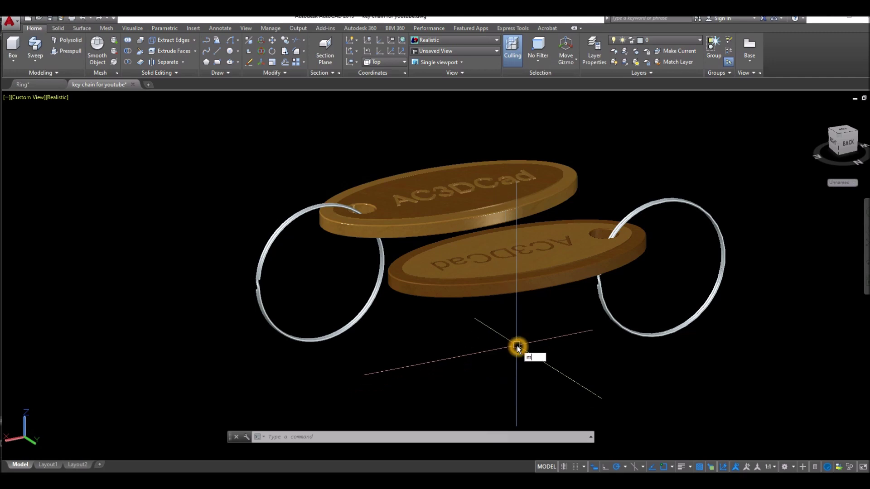
Step: Apply the document material Stairs - Galvanized(1) to both key rings, closing the materials browser when done
{"action": "key", "text": "Return"}
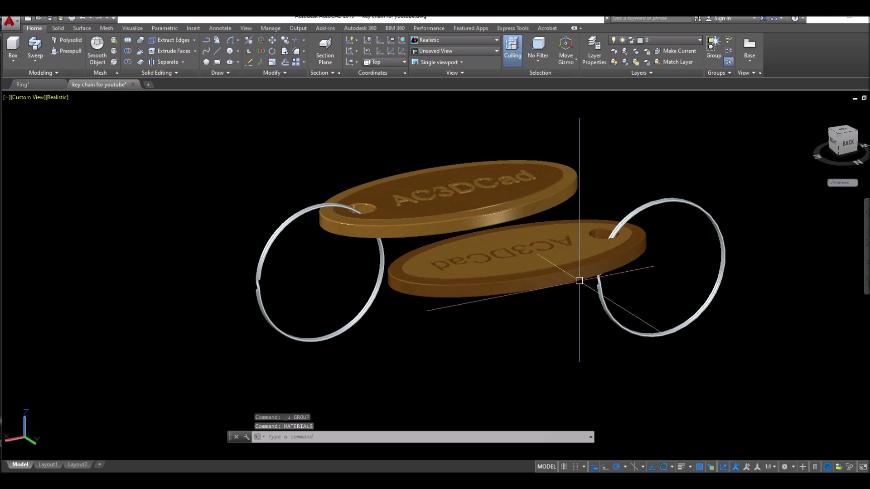
{"action": "left_click_drag", "start_coordinate": [732, 177], "coordinate": [279, 178]}
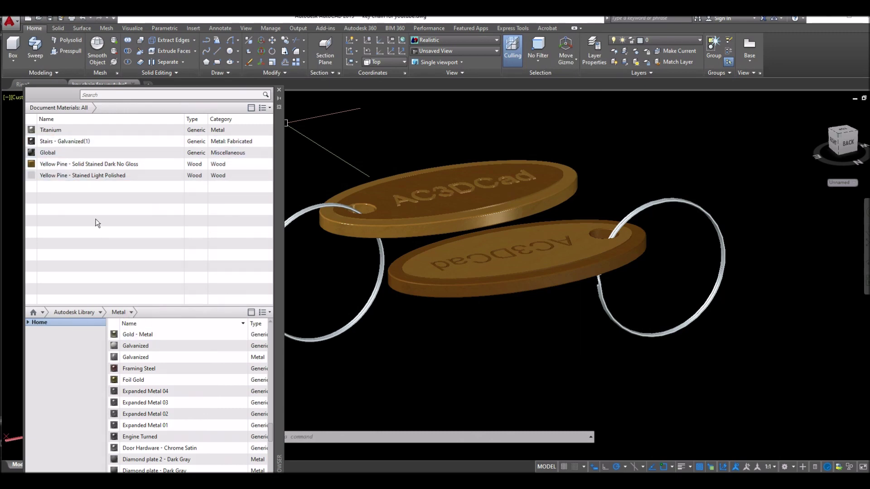
{"action": "left_click", "coordinate": [71, 143]}
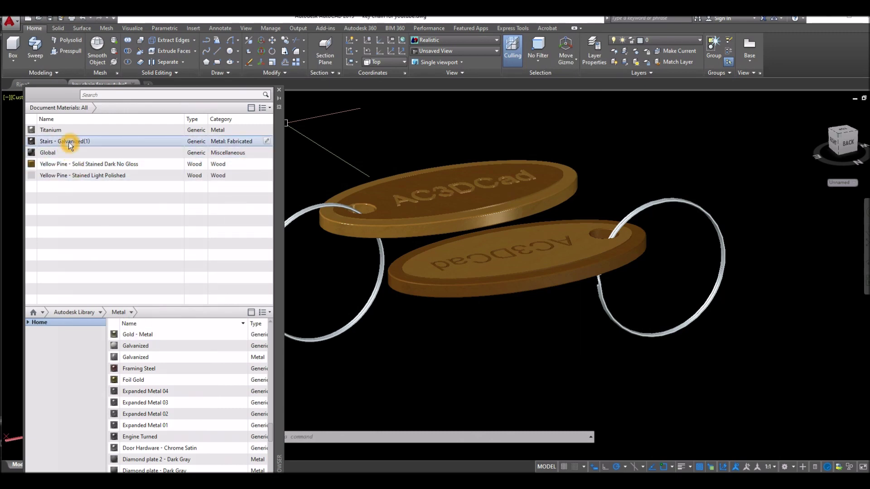
{"action": "left_click_drag", "start_coordinate": [70, 144], "coordinate": [117, 147]}
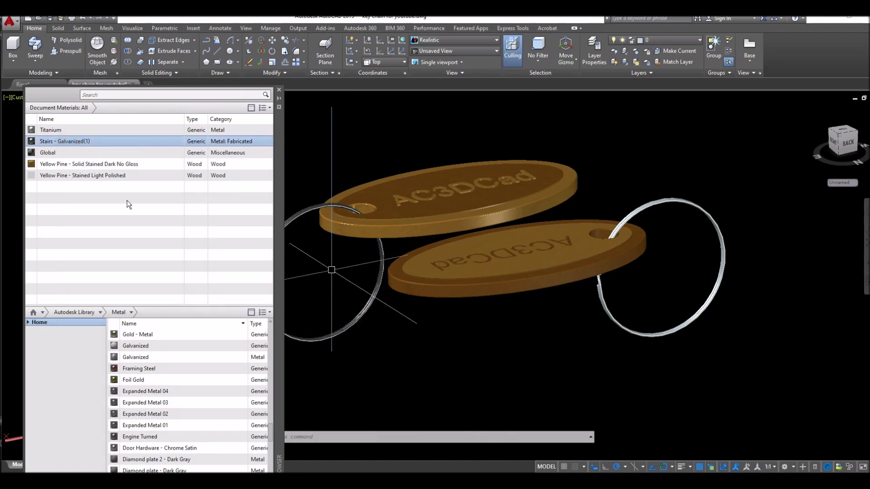
{"action": "left_click_drag", "start_coordinate": [75, 141], "coordinate": [530, 252]}
{"action": "left_click_drag", "start_coordinate": [602, 295], "coordinate": [602, 296]}
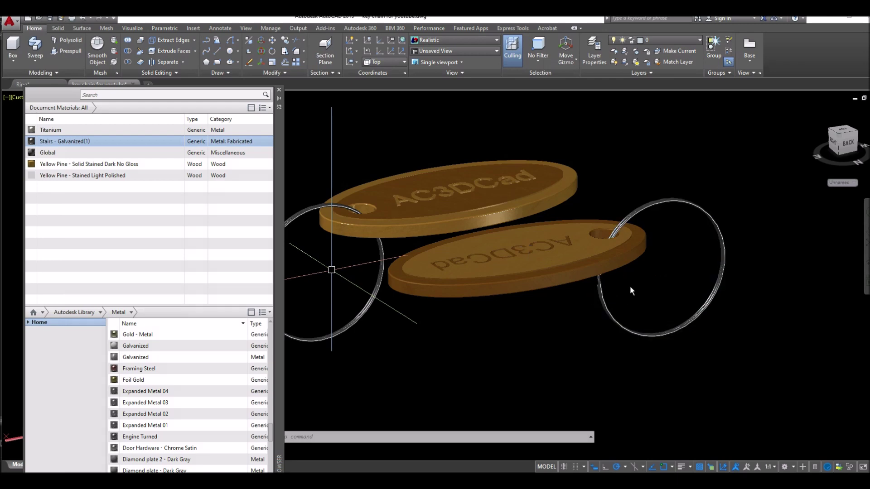
{"action": "left_click", "coordinate": [280, 89]}
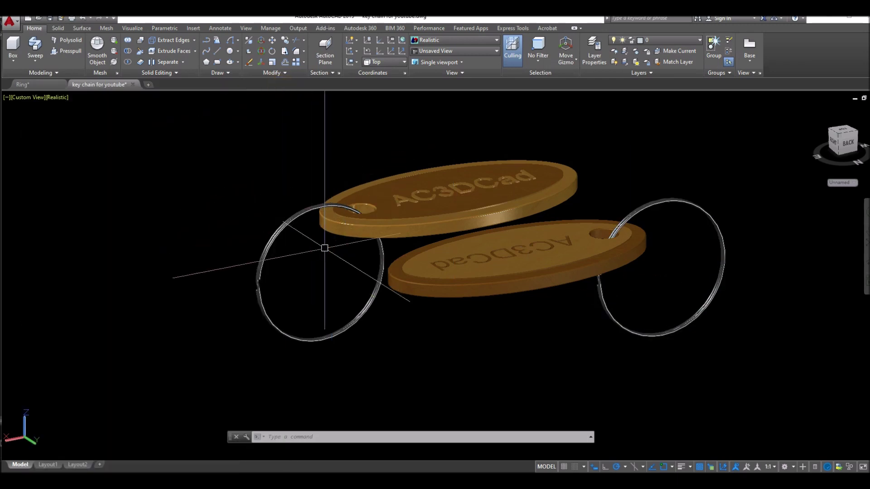
{"action": "scroll", "coordinate": [325, 249], "scroll_direction": "up", "scroll_amount": 3}
{"action": "middle_click_drag", "start_coordinate": [328, 250], "coordinate": [340, 267], "text": "shift"}
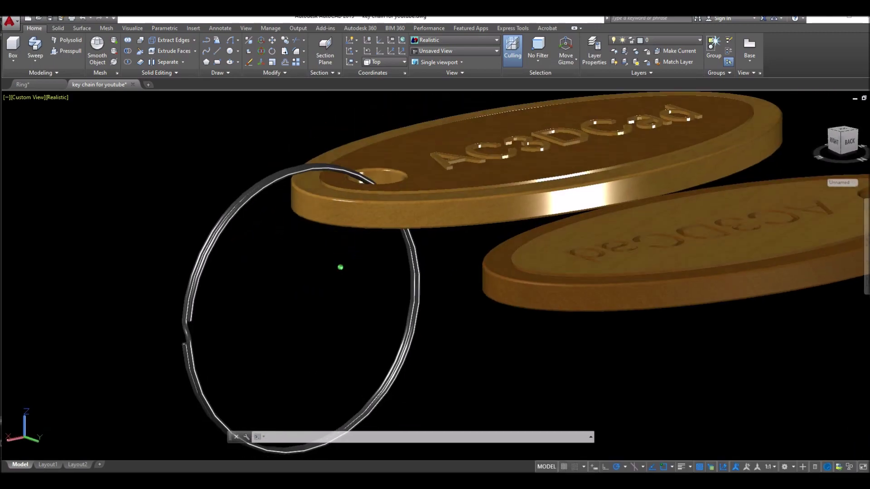
{"action": "middle_click_drag", "start_coordinate": [360, 239], "coordinate": [202, 250]}
{"action": "scroll", "coordinate": [528, 266], "scroll_direction": "up", "scroll_amount": 4}
{"action": "middle_click_drag", "start_coordinate": [529, 263], "coordinate": [417, 288], "text": "shift"}
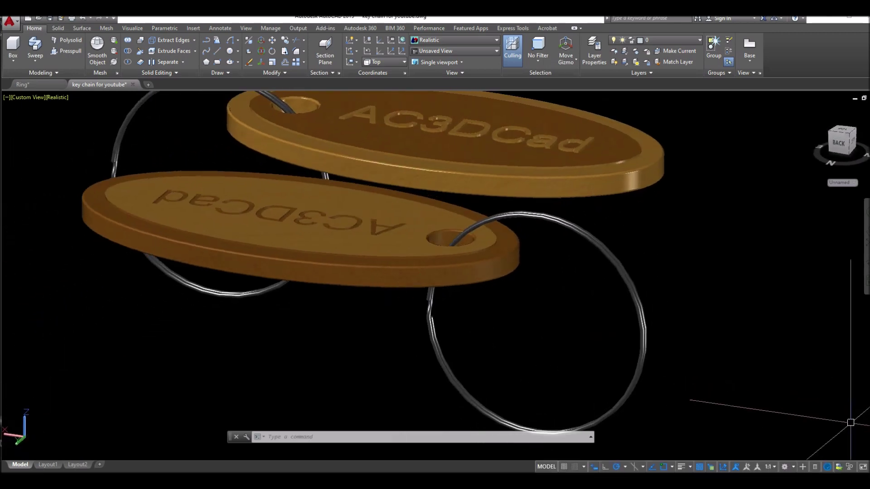